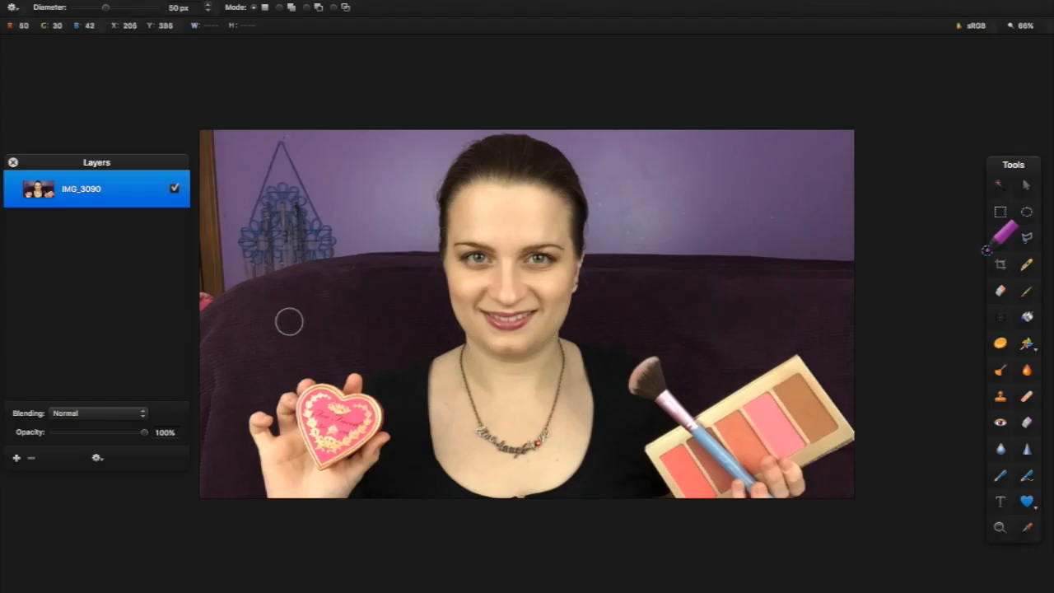
Clear a first selection stroke, then paint over the left couch, upper-left wall and wall right of the head
{"action": "mouse_move", "coordinate": [239, 323]}
{"action": "left_mouse_down"}
{"action": "mouse_move", "coordinate": [222, 414]}
{"action": "mouse_move", "coordinate": [221, 456]}
{"action": "mouse_move", "coordinate": [210, 363]}
{"action": "mouse_move", "coordinate": [229, 326]}
{"action": "mouse_move", "coordinate": [259, 321]}
{"action": "mouse_move", "coordinate": [282, 279]}
{"action": "mouse_move", "coordinate": [308, 308]}
{"action": "left_mouse_up"}
{"action": "right_click", "coordinate": [306, 302]}
{"action": "left_click", "coordinate": [313, 306]}
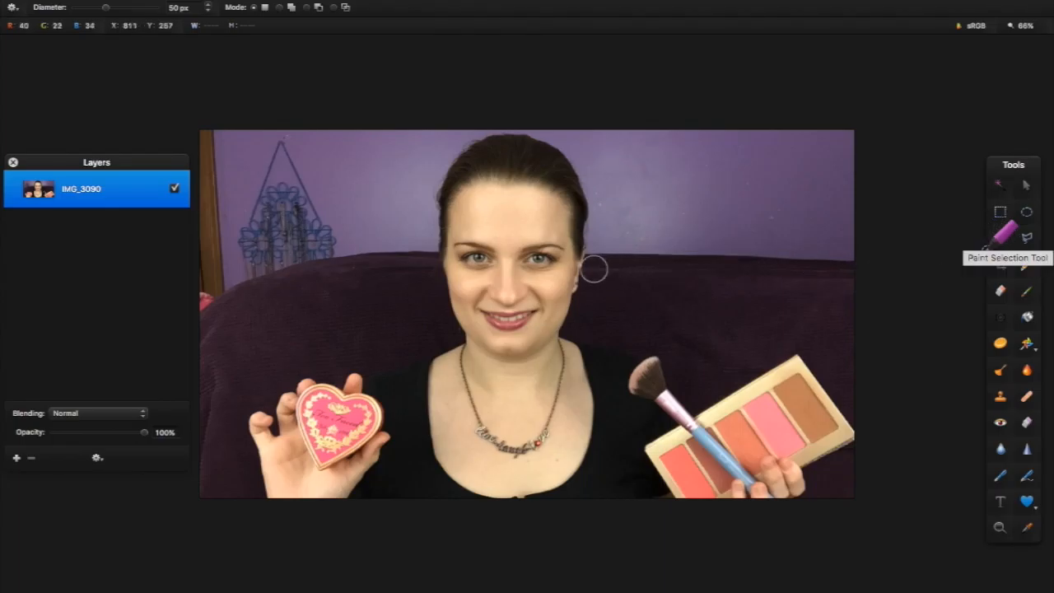
{"action": "mouse_move", "coordinate": [233, 473]}
{"action": "left_mouse_down"}
{"action": "mouse_move", "coordinate": [234, 334]}
{"action": "mouse_move", "coordinate": [284, 288]}
{"action": "mouse_move", "coordinate": [333, 270]}
{"action": "mouse_move", "coordinate": [390, 295]}
{"action": "mouse_move", "coordinate": [393, 331]}
{"action": "mouse_move", "coordinate": [430, 331]}
{"action": "mouse_move", "coordinate": [387, 338]}
{"action": "mouse_move", "coordinate": [330, 314]}
{"action": "mouse_move", "coordinate": [386, 329]}
{"action": "left_mouse_up"}
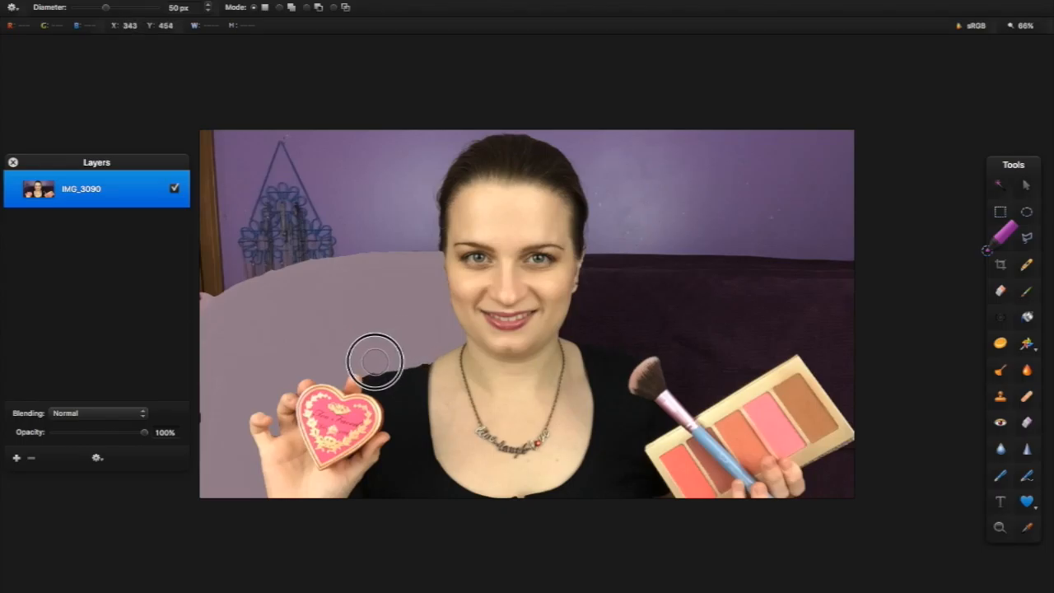
{"action": "mouse_move", "coordinate": [211, 284]}
{"action": "left_mouse_down"}
{"action": "mouse_move", "coordinate": [220, 169]}
{"action": "mouse_move", "coordinate": [242, 300]}
{"action": "mouse_move", "coordinate": [252, 139]}
{"action": "mouse_move", "coordinate": [249, 186]}
{"action": "mouse_move", "coordinate": [331, 277]}
{"action": "mouse_move", "coordinate": [316, 208]}
{"action": "mouse_move", "coordinate": [351, 267]}
{"action": "left_mouse_up"}
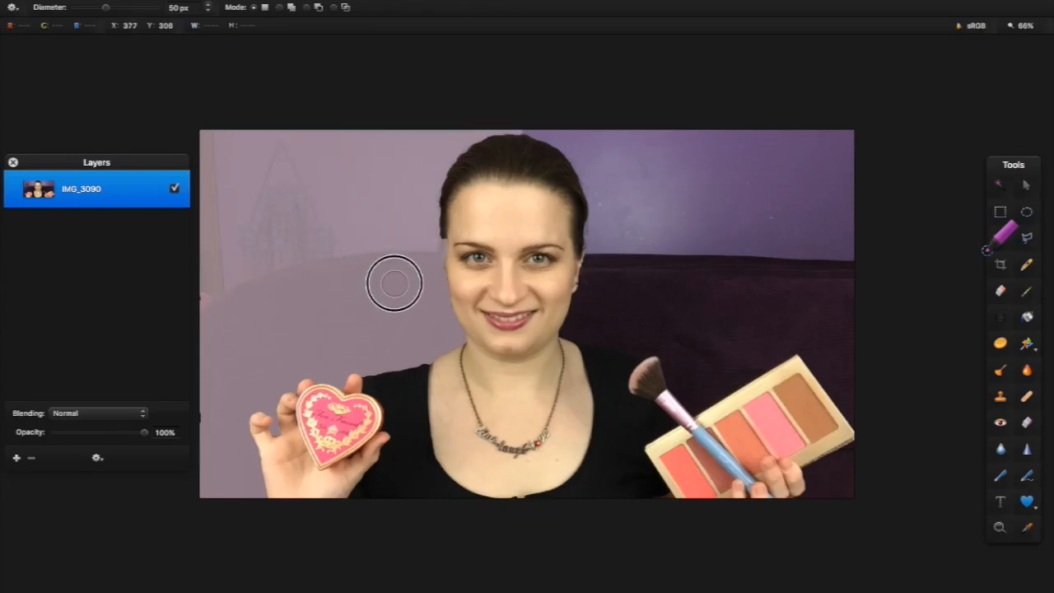
{"action": "mouse_move", "coordinate": [525, 106]}
{"action": "left_mouse_down"}
{"action": "mouse_move", "coordinate": [615, 155]}
{"action": "mouse_move", "coordinate": [656, 234]}
{"action": "mouse_move", "coordinate": [805, 232]}
{"action": "mouse_move", "coordinate": [799, 288]}
{"action": "mouse_move", "coordinate": [815, 315]}
{"action": "mouse_move", "coordinate": [722, 350]}
{"action": "mouse_move", "coordinate": [711, 376]}
{"action": "mouse_move", "coordinate": [653, 304]}
{"action": "mouse_move", "coordinate": [612, 337]}
{"action": "mouse_move", "coordinate": [630, 403]}
{"action": "left_mouse_up"}
Replace the selection with the couch and wall right of the head and paste it as a new layer
{"action": "right_click", "coordinate": [708, 239]}
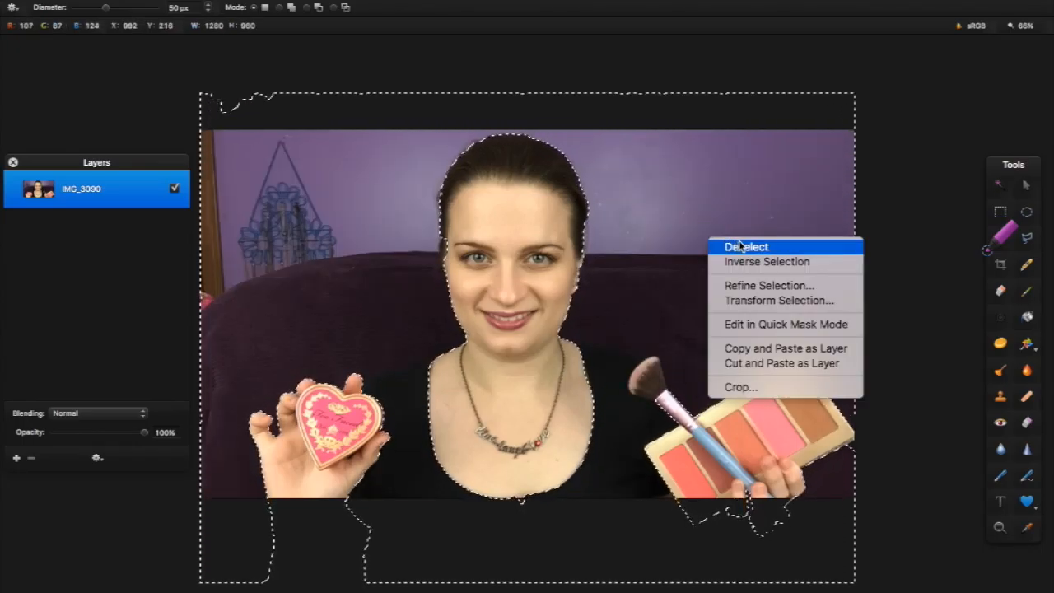
{"action": "left_click", "coordinate": [745, 247]}
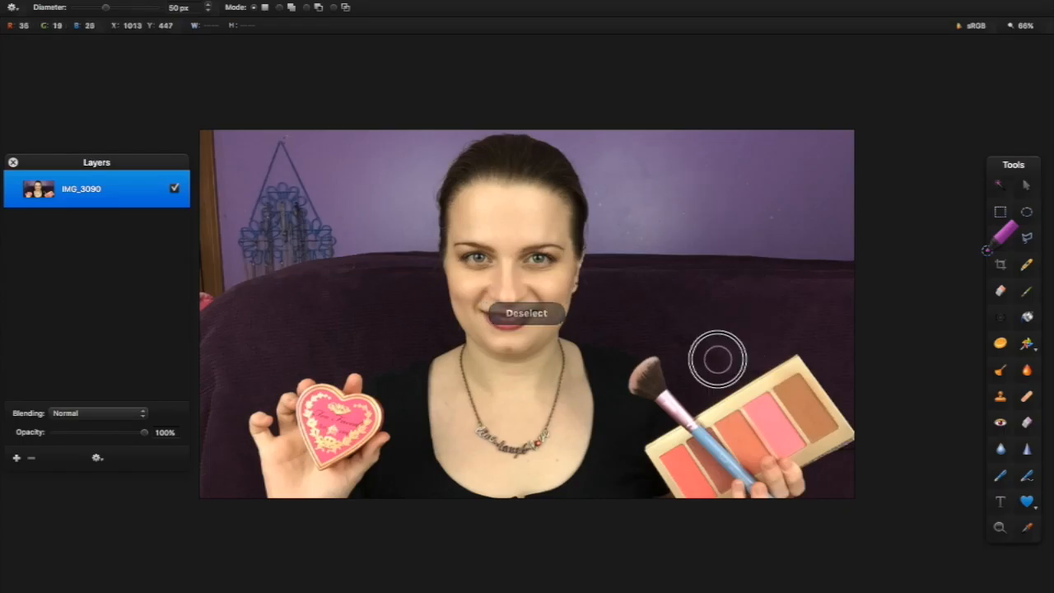
{"action": "mouse_move", "coordinate": [717, 365]}
{"action": "left_mouse_down"}
{"action": "mouse_move", "coordinate": [805, 244]}
{"action": "mouse_move", "coordinate": [809, 199]}
{"action": "mouse_move", "coordinate": [823, 186]}
{"action": "mouse_move", "coordinate": [781, 142]}
{"action": "mouse_move", "coordinate": [752, 235]}
{"action": "mouse_move", "coordinate": [721, 101]}
{"action": "mouse_move", "coordinate": [699, 212]}
{"action": "mouse_move", "coordinate": [657, 95]}
{"action": "mouse_move", "coordinate": [659, 270]}
{"action": "mouse_move", "coordinate": [647, 177]}
{"action": "mouse_move", "coordinate": [696, 193]}
{"action": "left_mouse_up"}
{"action": "right_click", "coordinate": [727, 214]}
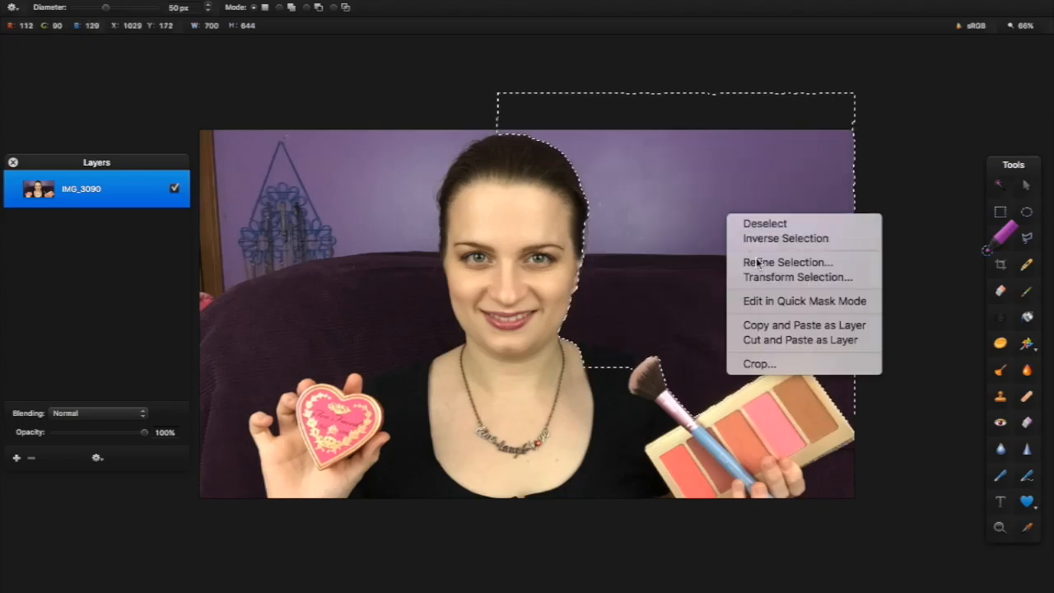
{"action": "left_click", "coordinate": [772, 328]}
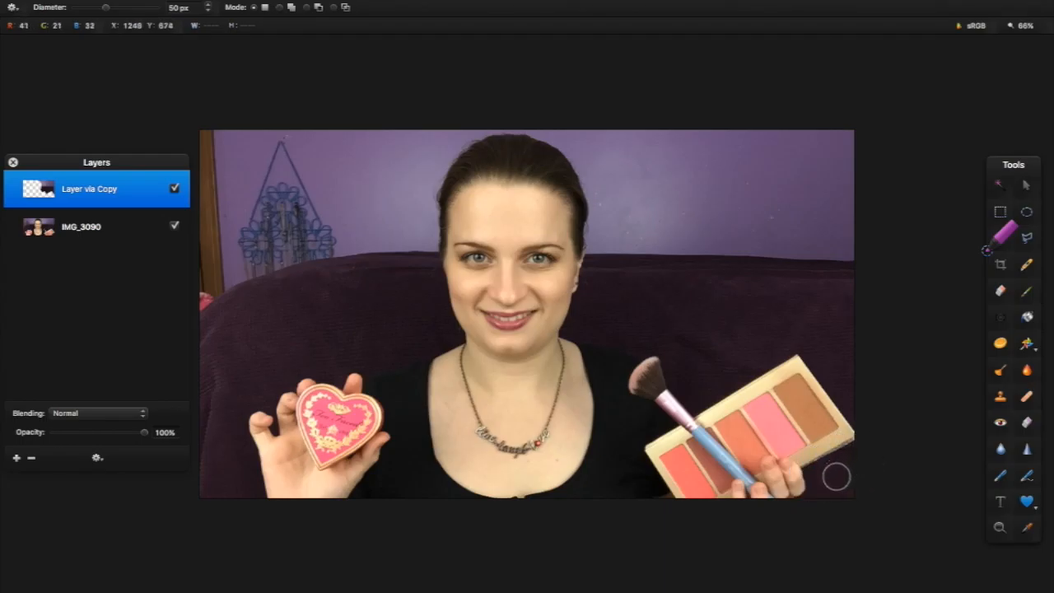
On IMG_3090, select the bottom-right background corner and copy it into a new layer
{"action": "left_click", "coordinate": [119, 222]}
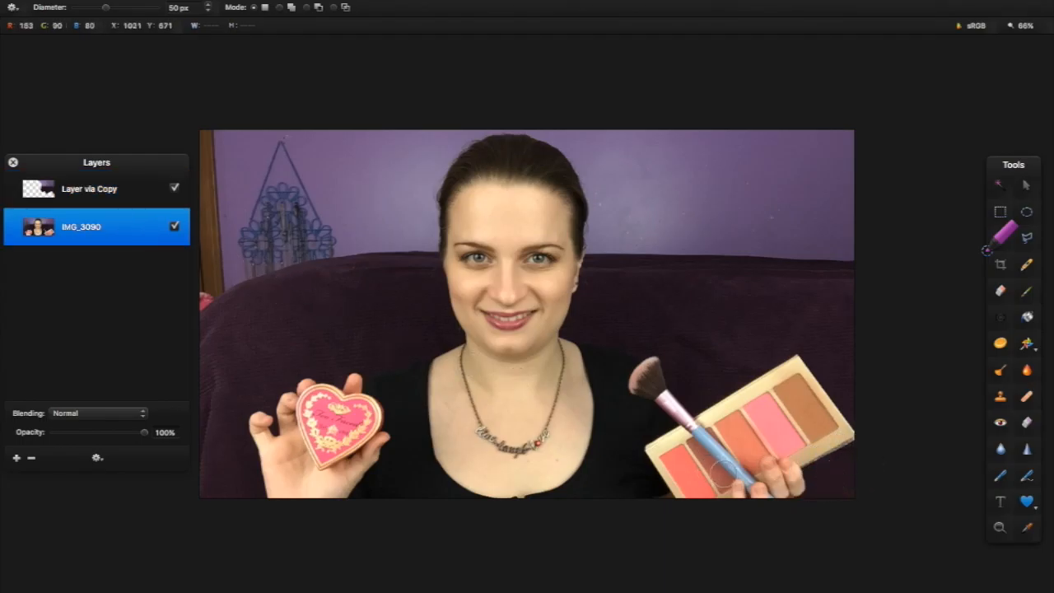
{"action": "mouse_move", "coordinate": [828, 488]}
{"action": "left_mouse_down"}
{"action": "mouse_move", "coordinate": [840, 494]}
{"action": "mouse_move", "coordinate": [856, 450]}
{"action": "mouse_move", "coordinate": [856, 461]}
{"action": "left_mouse_up"}
{"action": "right_click", "coordinate": [828, 483]}
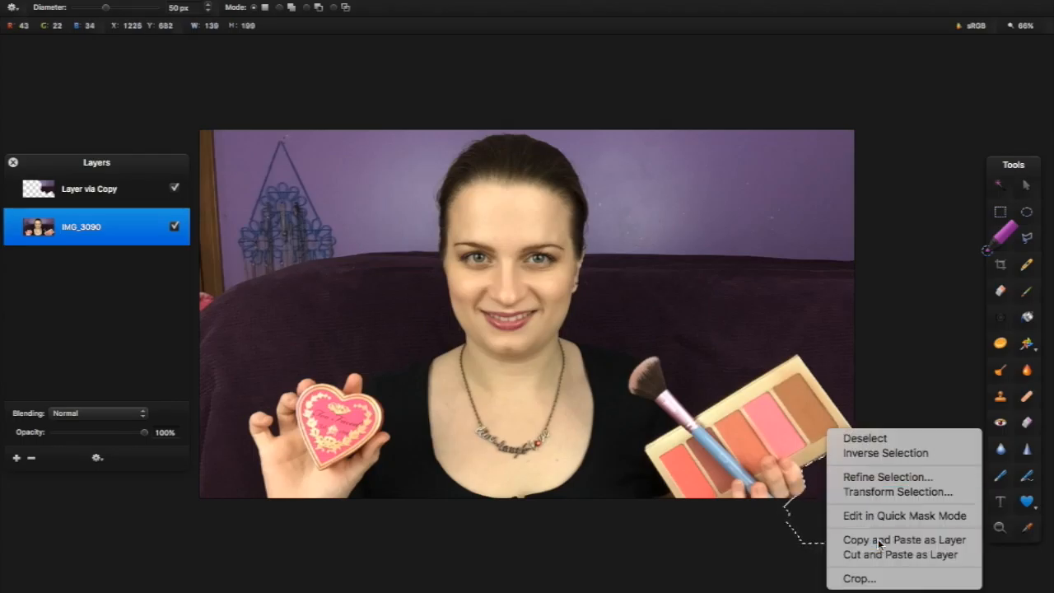
{"action": "left_click", "coordinate": [877, 539]}
{"action": "right_click", "coordinate": [838, 503]}
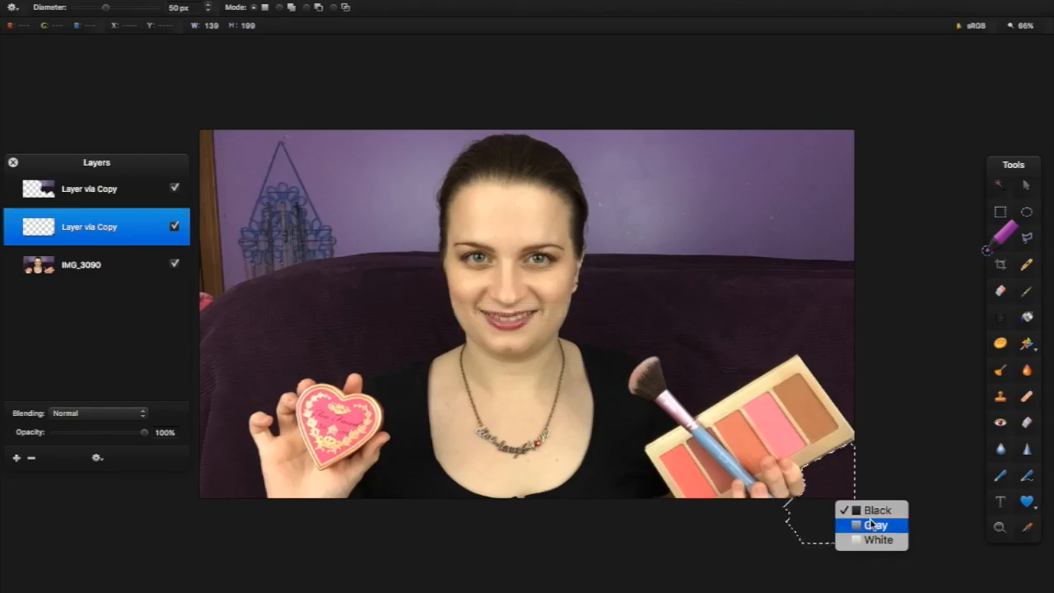
{"action": "left_click", "coordinate": [826, 487]}
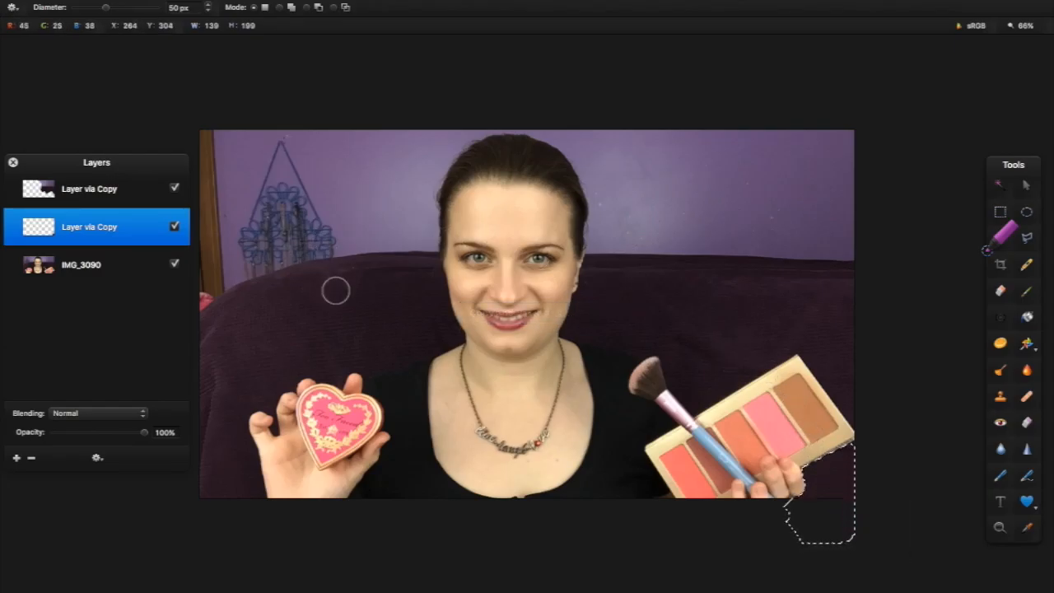
Back on IMG_3090, paint a selection over the left couch and wall background
{"action": "left_click", "coordinate": [103, 265]}
{"action": "right_click", "coordinate": [823, 505]}
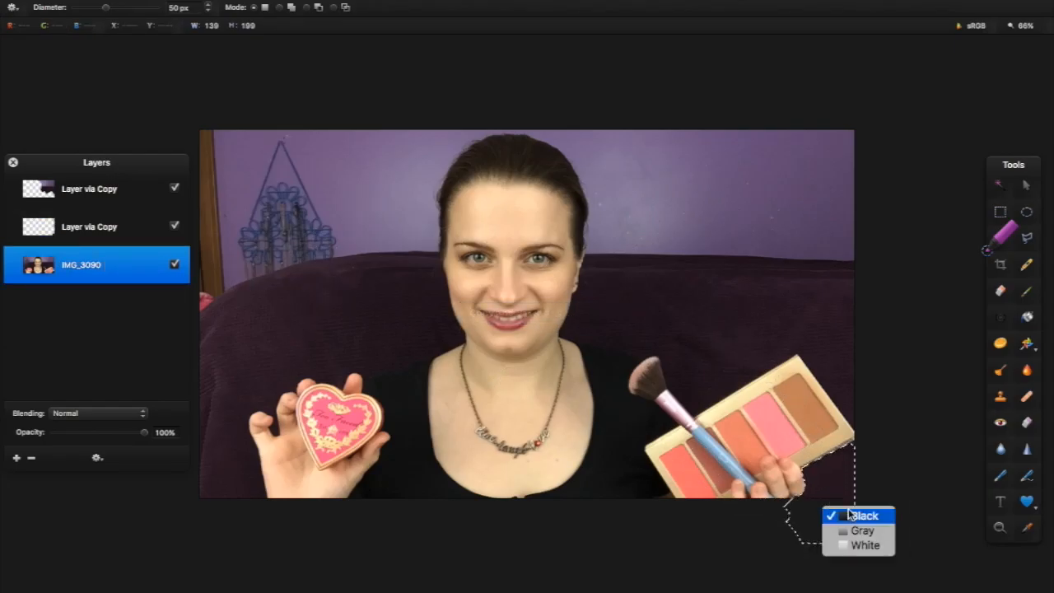
{"action": "left_click", "coordinate": [848, 514]}
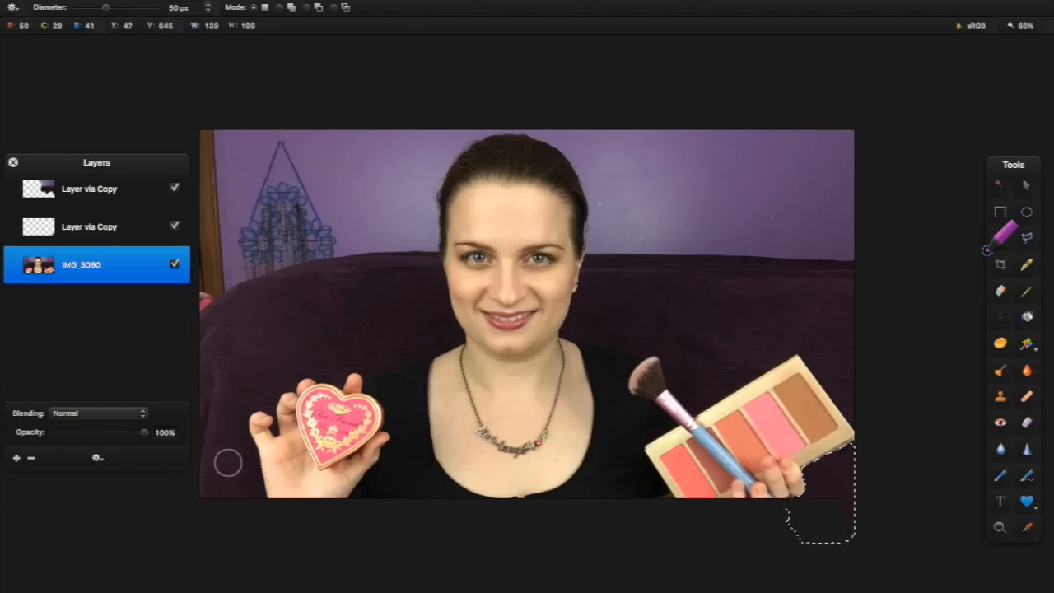
{"action": "mouse_move", "coordinate": [228, 463]}
{"action": "left_mouse_down"}
{"action": "mouse_move", "coordinate": [219, 411]}
{"action": "mouse_move", "coordinate": [226, 344]}
{"action": "mouse_move", "coordinate": [241, 328]}
{"action": "mouse_move", "coordinate": [352, 288]}
{"action": "mouse_move", "coordinate": [420, 332]}
{"action": "mouse_move", "coordinate": [406, 338]}
{"action": "mouse_move", "coordinate": [334, 286]}
{"action": "mouse_move", "coordinate": [320, 199]}
{"action": "mouse_move", "coordinate": [320, 149]}
{"action": "mouse_move", "coordinate": [381, 251]}
{"action": "mouse_move", "coordinate": [390, 201]}
{"action": "mouse_move", "coordinate": [381, 156]}
{"action": "mouse_move", "coordinate": [416, 134]}
{"action": "mouse_move", "coordinate": [400, 248]}
{"action": "mouse_move", "coordinate": [368, 267]}
{"action": "mouse_move", "coordinate": [263, 280]}
{"action": "mouse_move", "coordinate": [238, 160]}
{"action": "mouse_move", "coordinate": [255, 146]}
{"action": "mouse_move", "coordinate": [233, 246]}
{"action": "mouse_move", "coordinate": [201, 307]}
{"action": "mouse_move", "coordinate": [214, 212]}
{"action": "mouse_move", "coordinate": [213, 358]}
{"action": "mouse_move", "coordinate": [194, 428]}
{"action": "mouse_move", "coordinate": [257, 181]}
{"action": "mouse_move", "coordinate": [396, 154]}
{"action": "mouse_move", "coordinate": [491, 102]}
{"action": "mouse_move", "coordinate": [560, 115]}
{"action": "mouse_move", "coordinate": [631, 150]}
{"action": "mouse_move", "coordinate": [653, 185]}
{"action": "mouse_move", "coordinate": [638, 226]}
{"action": "mouse_move", "coordinate": [720, 210]}
{"action": "mouse_move", "coordinate": [774, 166]}
{"action": "mouse_move", "coordinate": [810, 154]}
{"action": "left_mouse_up"}
Copy the left background into a new layer, hide IMG_3090, and clear the selection
{"action": "right_click", "coordinate": [776, 159]}
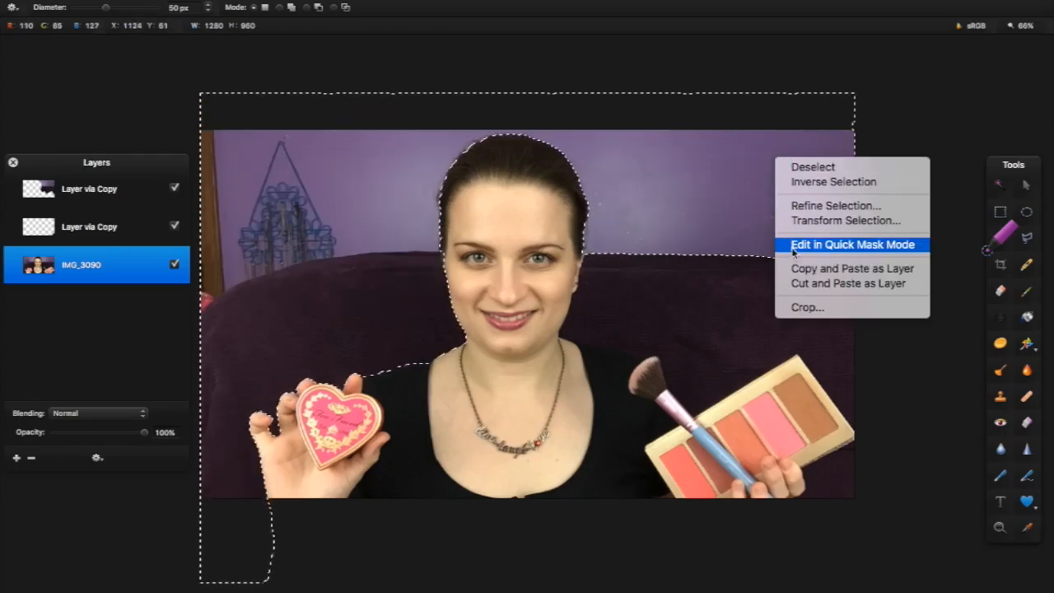
{"action": "left_click", "coordinate": [824, 269]}
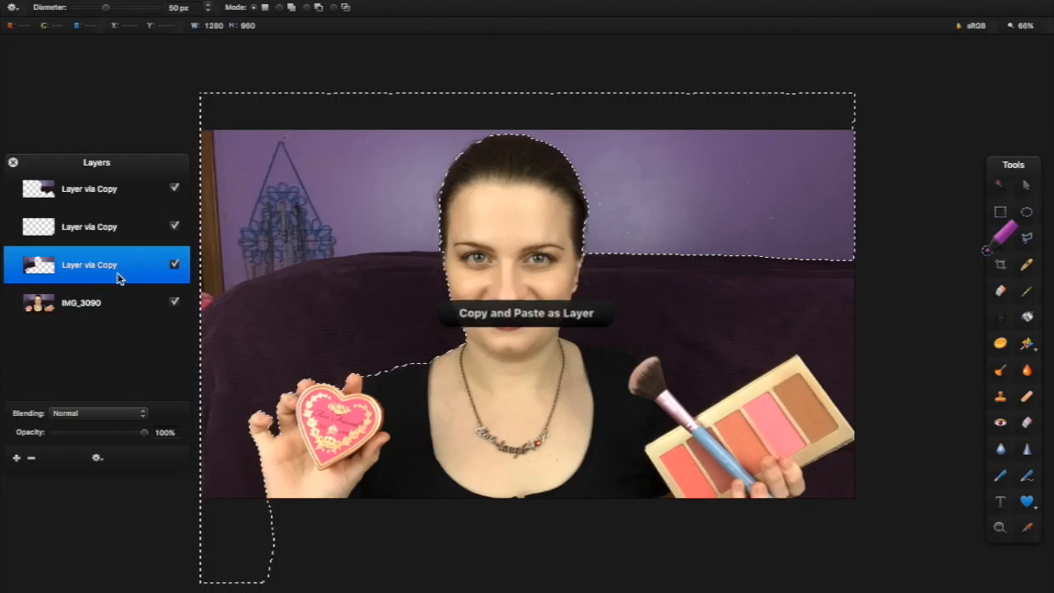
{"action": "left_click", "coordinate": [175, 303]}
{"action": "right_click", "coordinate": [310, 215]}
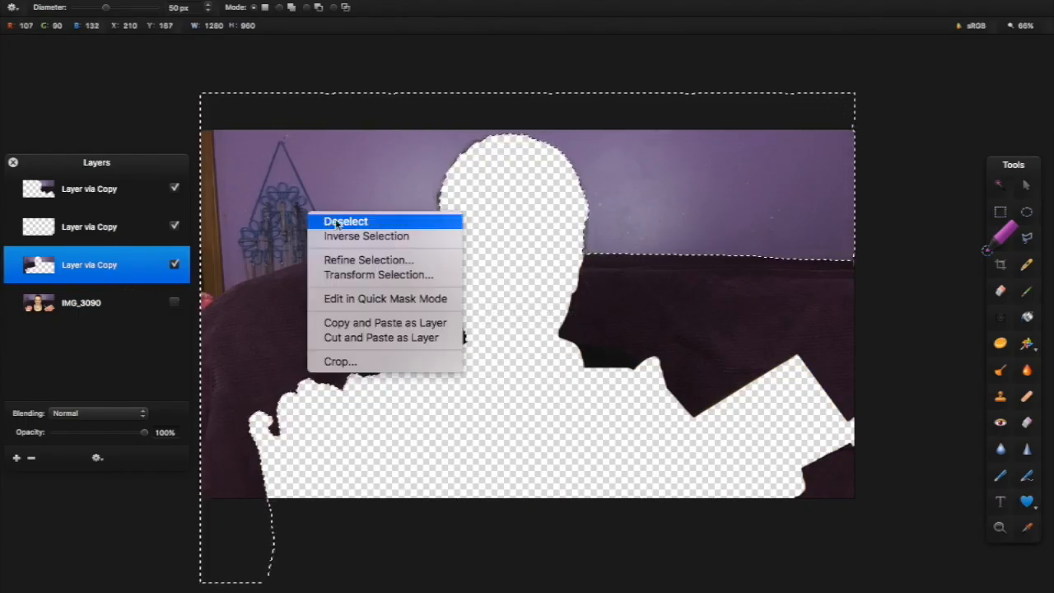
{"action": "left_click", "coordinate": [388, 221]}
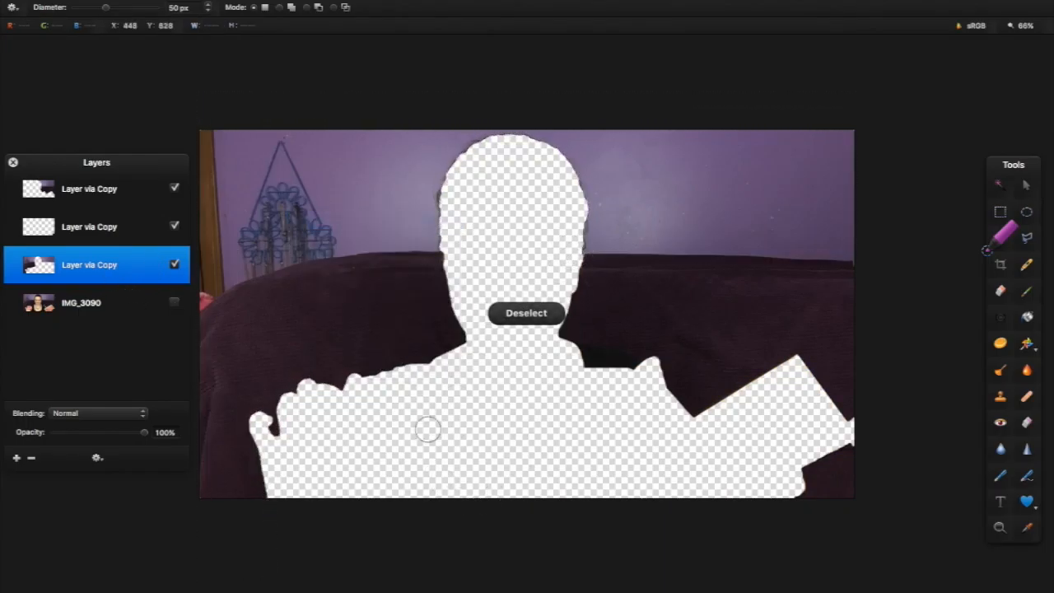
Merge the three copied background layers into a single 'Layer via Copy' layer
{"action": "left_click", "coordinate": [100, 203], "text": "shift"}
{"action": "right_click", "coordinate": [101, 200]}
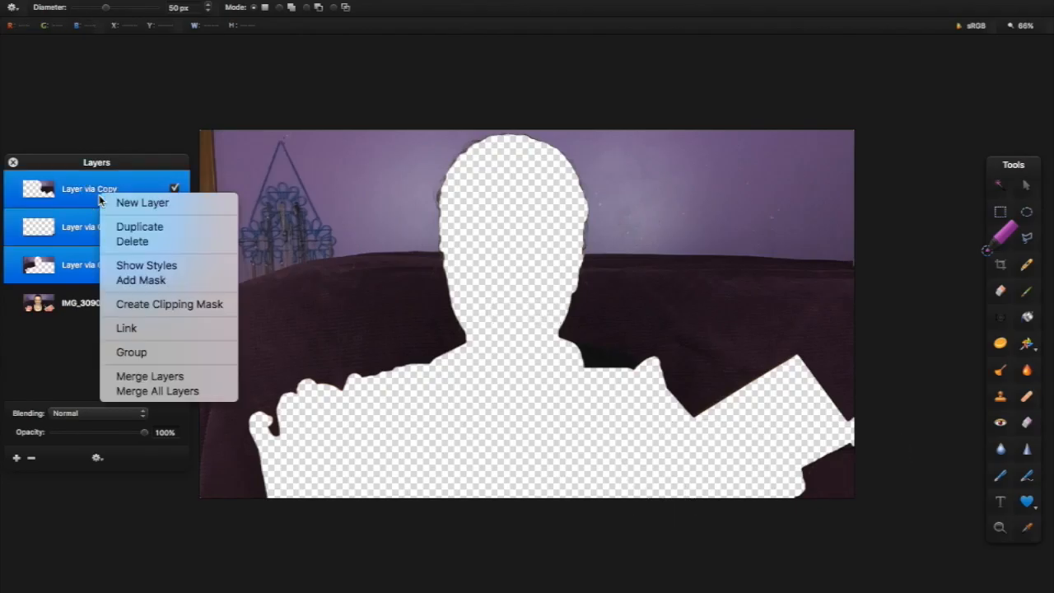
{"action": "left_click", "coordinate": [170, 376]}
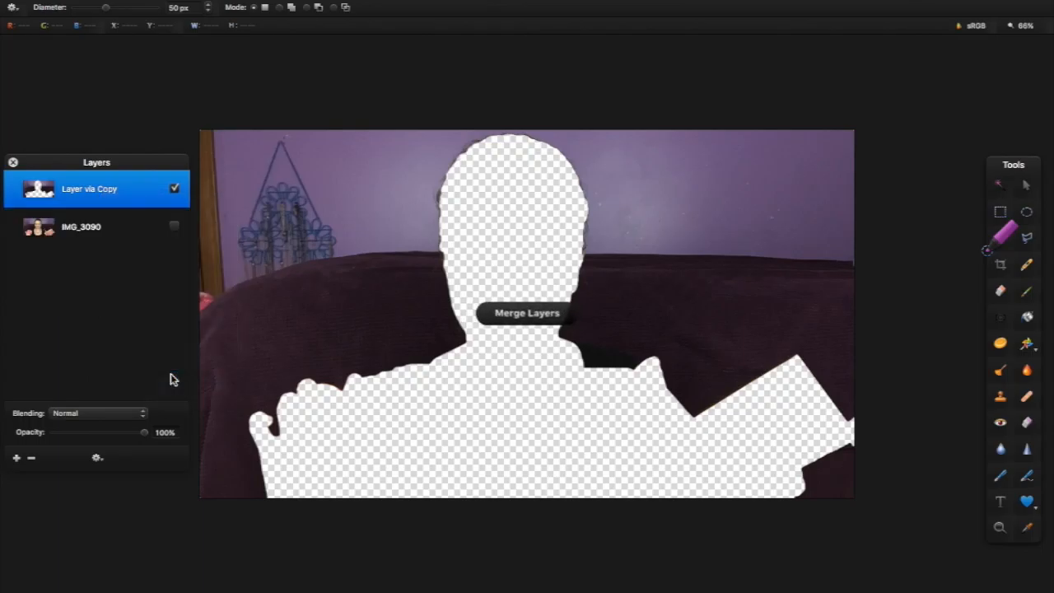
{"action": "left_click", "coordinate": [993, 296]}
Brush a blur across the background cut-out layer, then make IMG_3090 visible again
{"action": "right_click", "coordinate": [462, 223]}
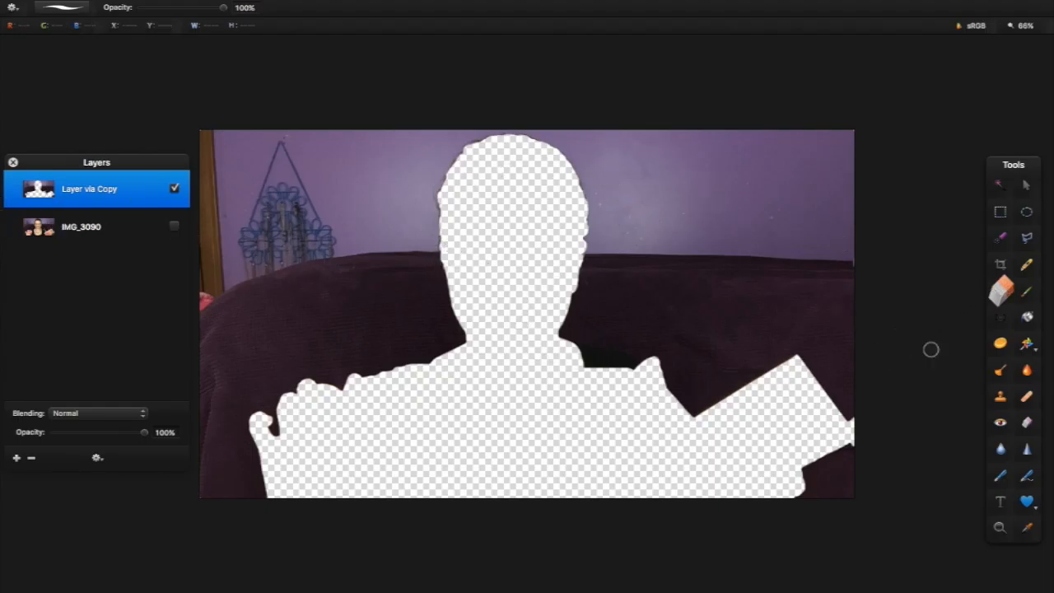
{"action": "left_click", "coordinate": [1000, 451]}
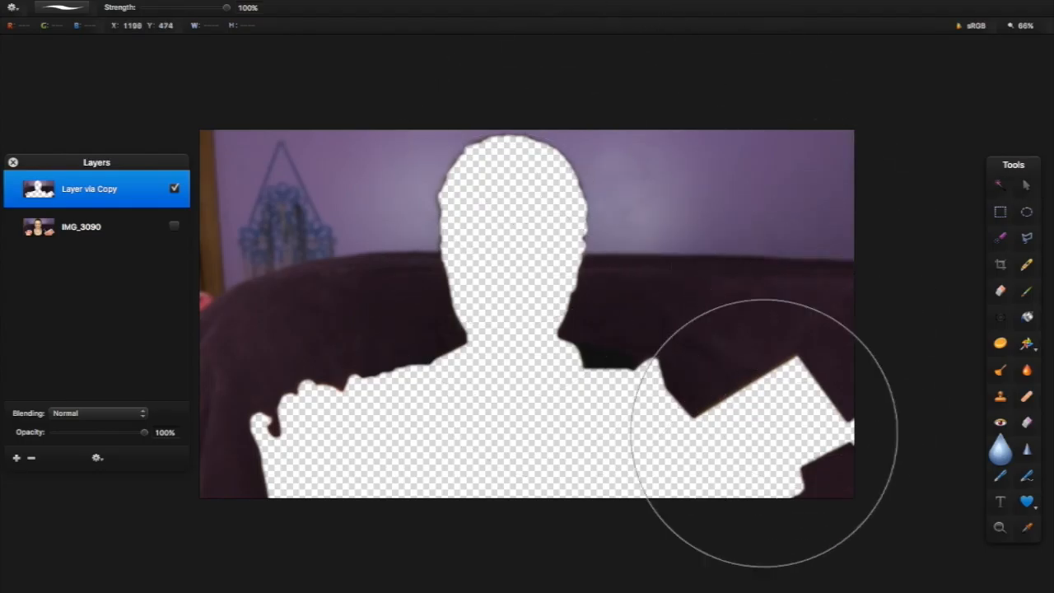
{"action": "mouse_move", "coordinate": [776, 206]}
{"action": "left_mouse_down"}
{"action": "mouse_move", "coordinate": [299, 478]}
{"action": "mouse_move", "coordinate": [700, 206]}
{"action": "mouse_move", "coordinate": [550, 434]}
{"action": "mouse_move", "coordinate": [623, 301]}
{"action": "left_mouse_up"}
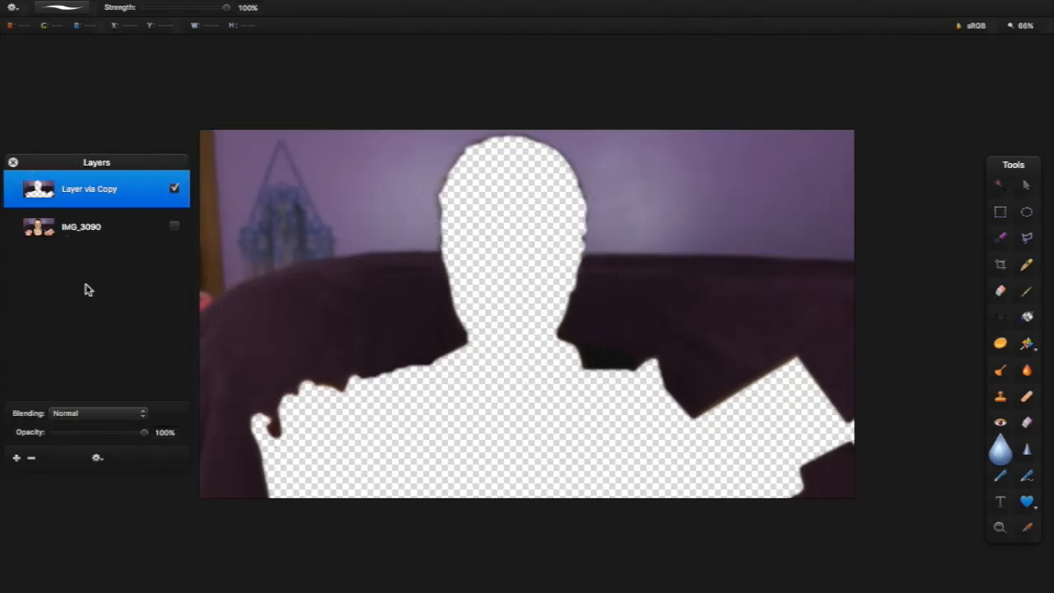
{"action": "left_click", "coordinate": [173, 225]}
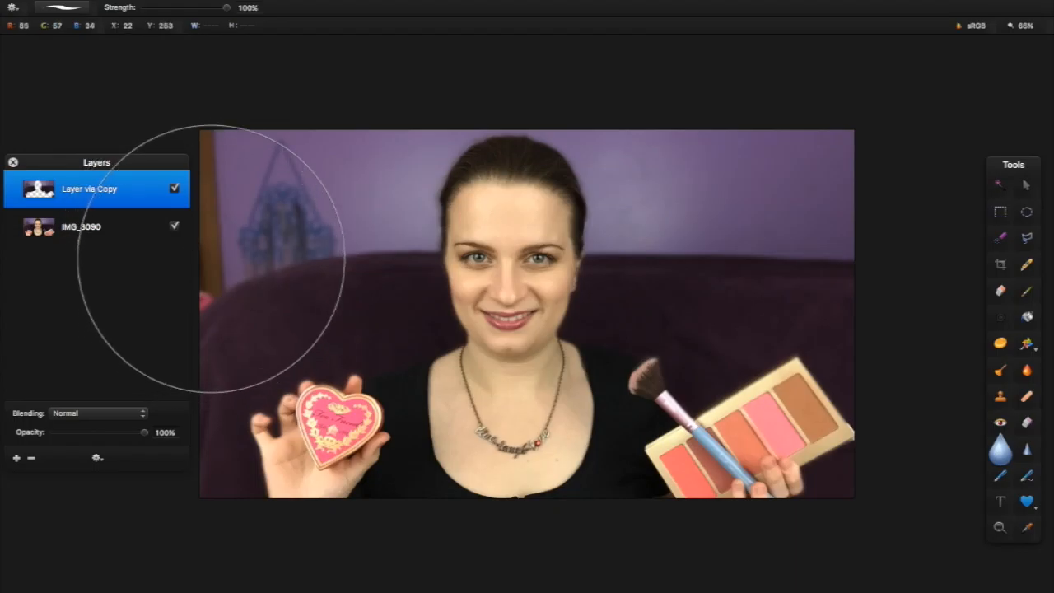
Erase the blurred background layer's edge beside the woman's face
{"action": "left_click", "coordinate": [1028, 188]}
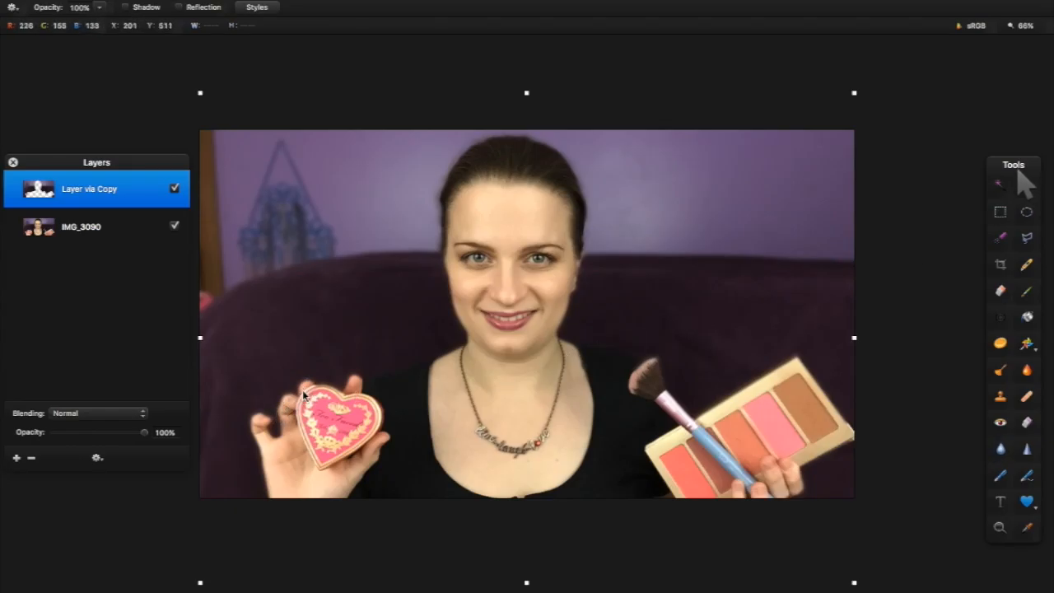
{"action": "left_click", "coordinate": [1003, 298]}
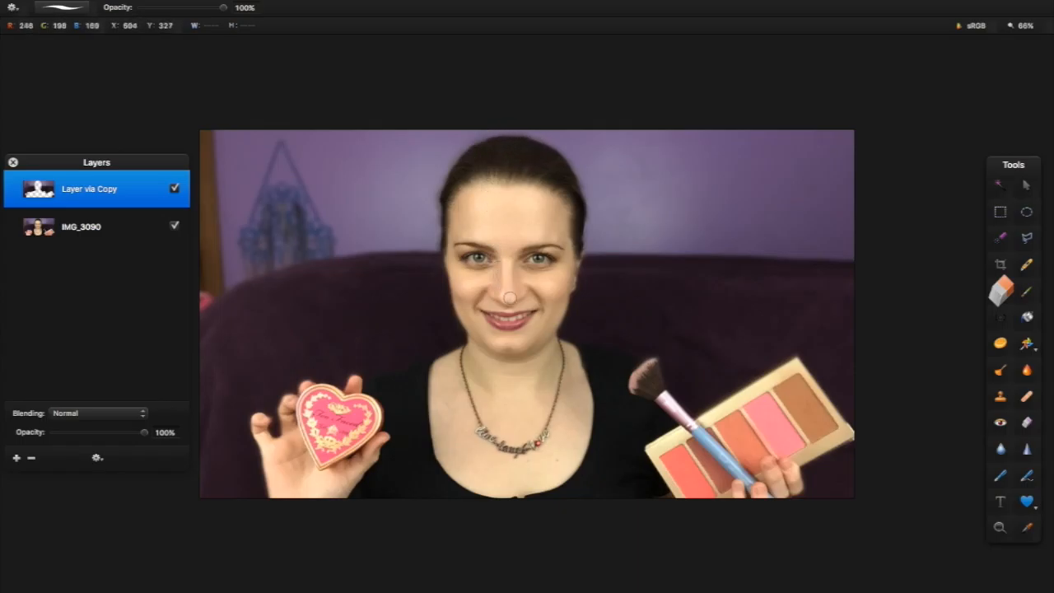
{"action": "mouse_move", "coordinate": [574, 250]}
{"action": "left_mouse_down"}
{"action": "mouse_move", "coordinate": [564, 285]}
{"action": "mouse_move", "coordinate": [560, 263]}
{"action": "left_mouse_up"}
Sharpen the subject on IMG_3090, undoing the last sharpening stroke
{"action": "left_click", "coordinate": [137, 231]}
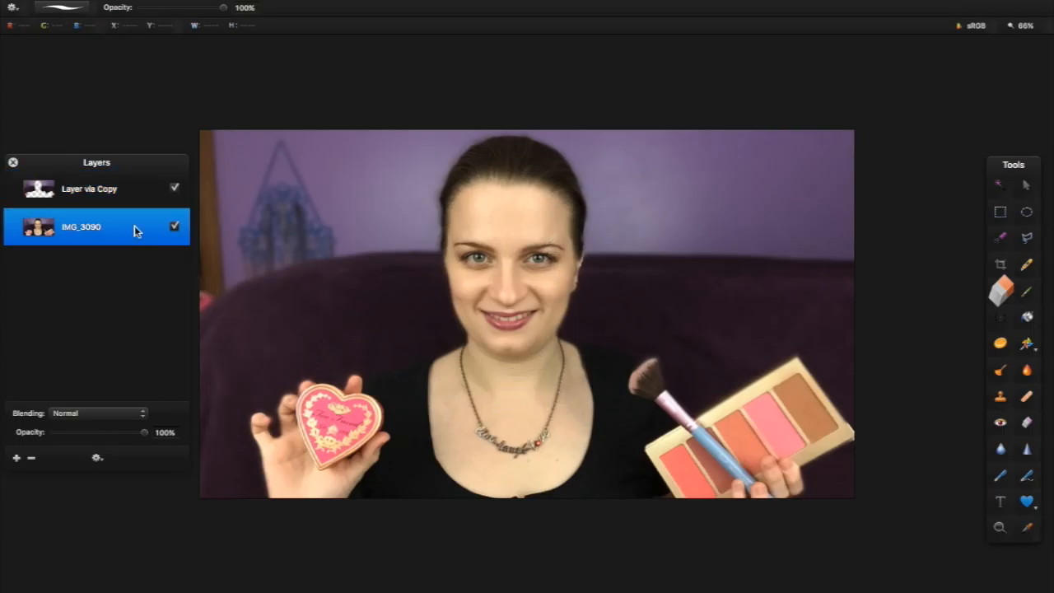
{"action": "left_click", "coordinate": [1027, 453]}
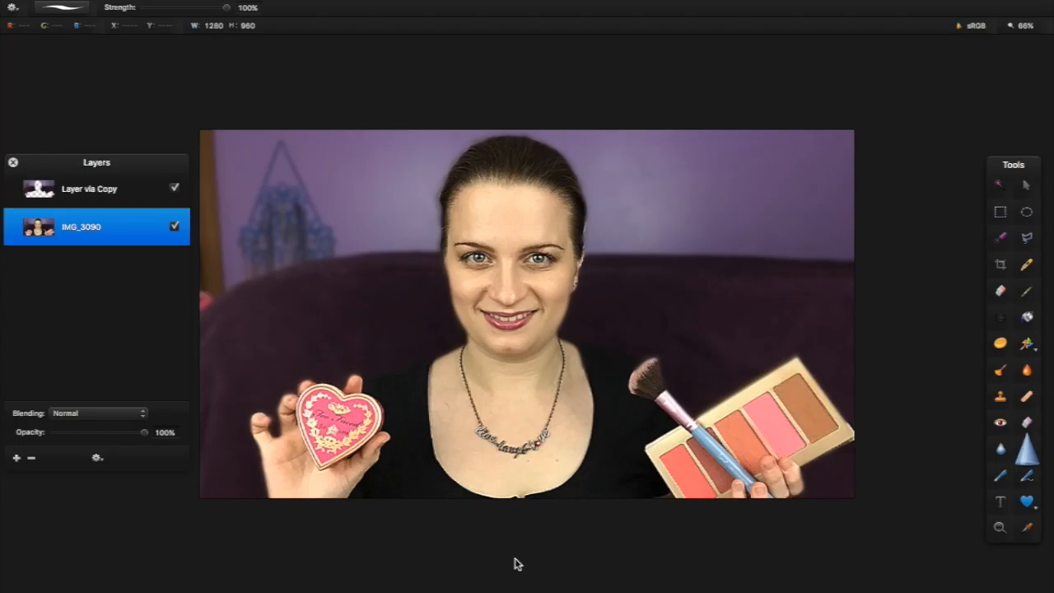
{"action": "key", "text": "super+z"}
Brush the Sponge in Saturate mode over the heart compact for a more vivid pink
{"action": "left_click", "coordinate": [1001, 344]}
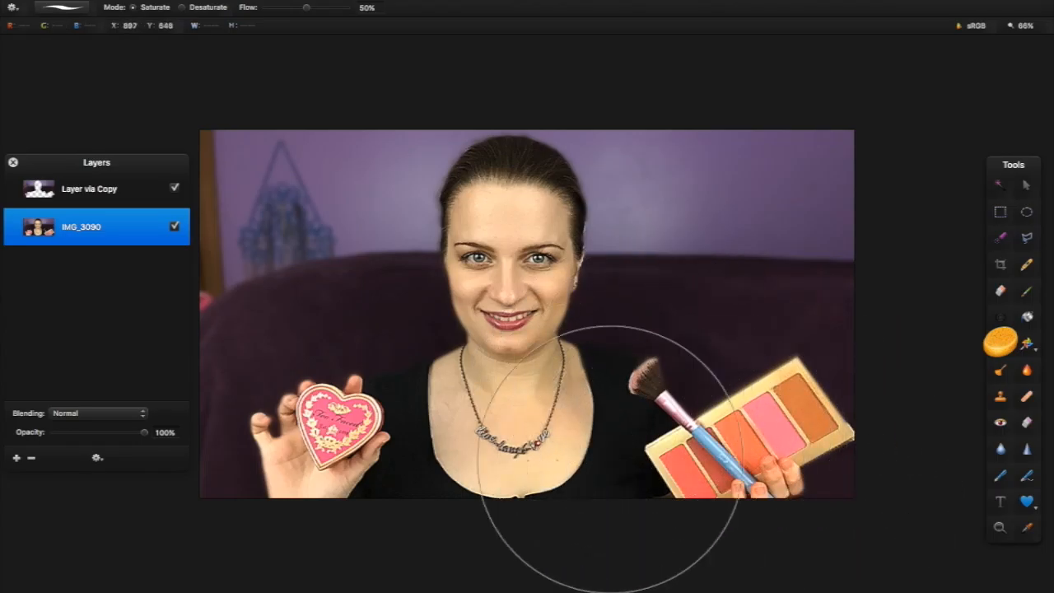
{"action": "mouse_move", "coordinate": [430, 457]}
{"action": "left_mouse_down"}
{"action": "mouse_move", "coordinate": [303, 484]}
{"action": "mouse_move", "coordinate": [364, 482]}
{"action": "mouse_move", "coordinate": [376, 470]}
{"action": "left_mouse_up"}
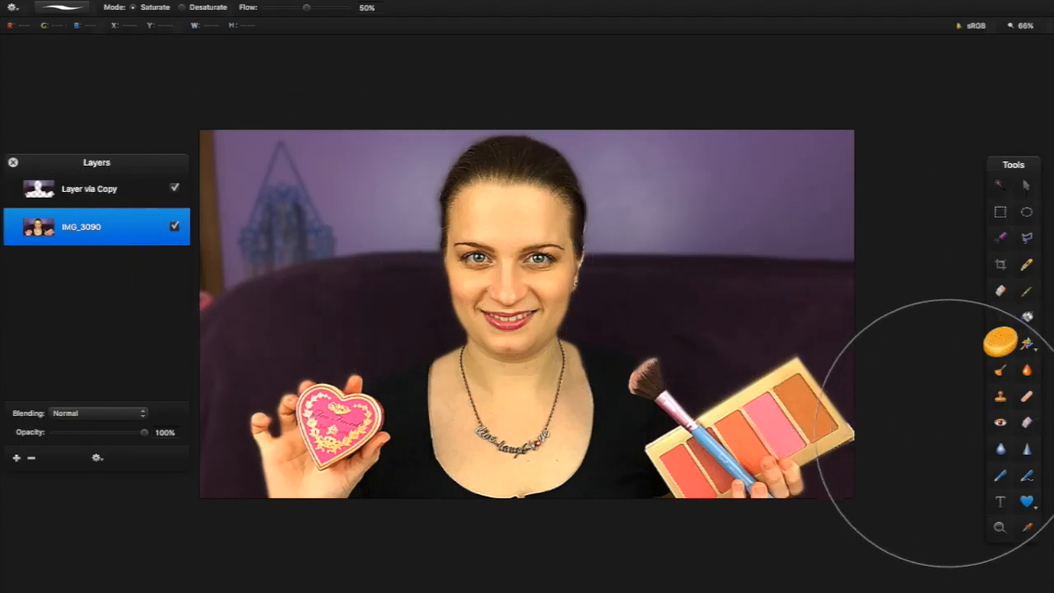
Draw a straight Line shape across the photo's bottom edge
{"action": "left_click", "coordinate": [1034, 511]}
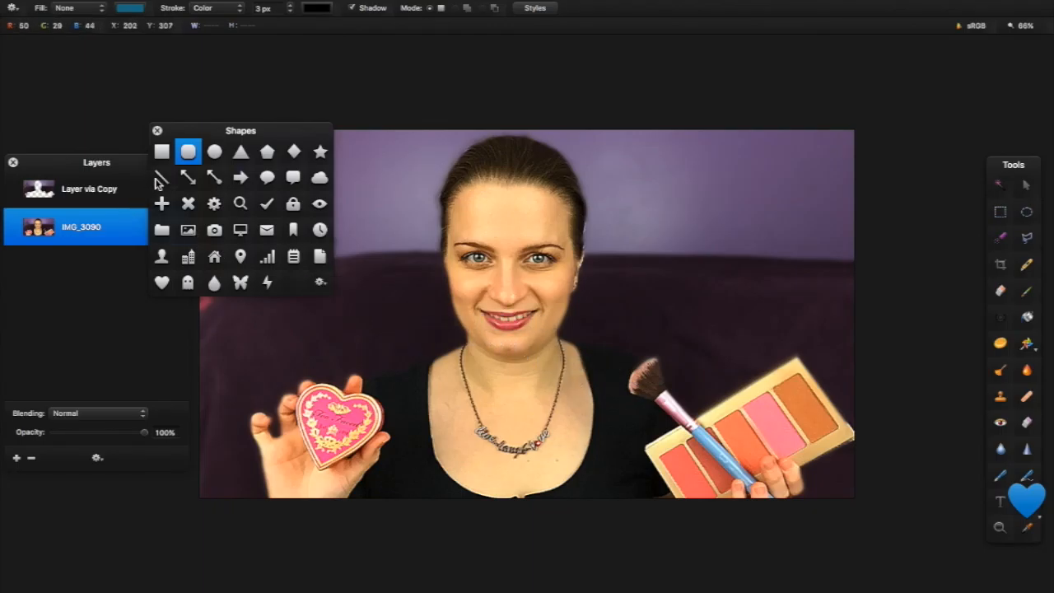
{"action": "left_click_drag", "start_coordinate": [236, 137], "coordinate": [964, 51]}
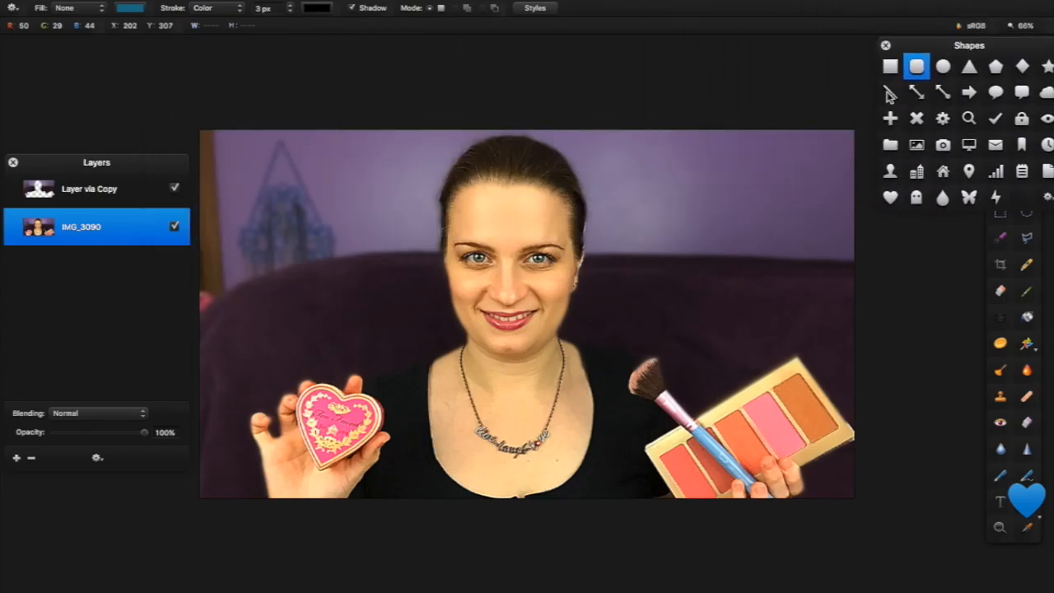
{"action": "left_click", "coordinate": [889, 93]}
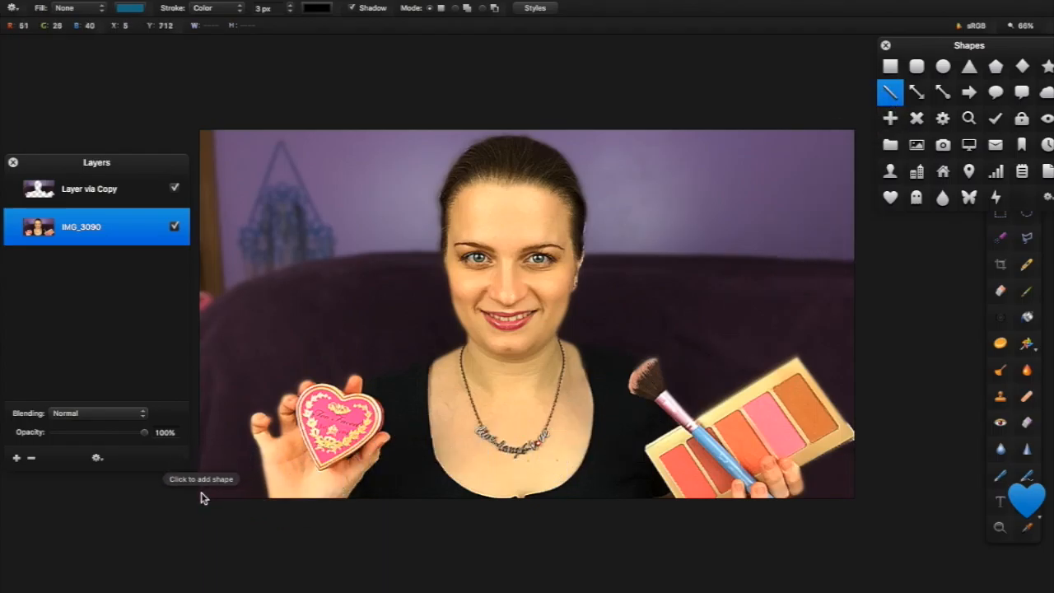
{"action": "mouse_move", "coordinate": [203, 496]}
{"action": "left_mouse_down"}
{"action": "mouse_move", "coordinate": [530, 482]}
{"action": "mouse_move", "coordinate": [859, 498]}
{"action": "left_mouse_up"}
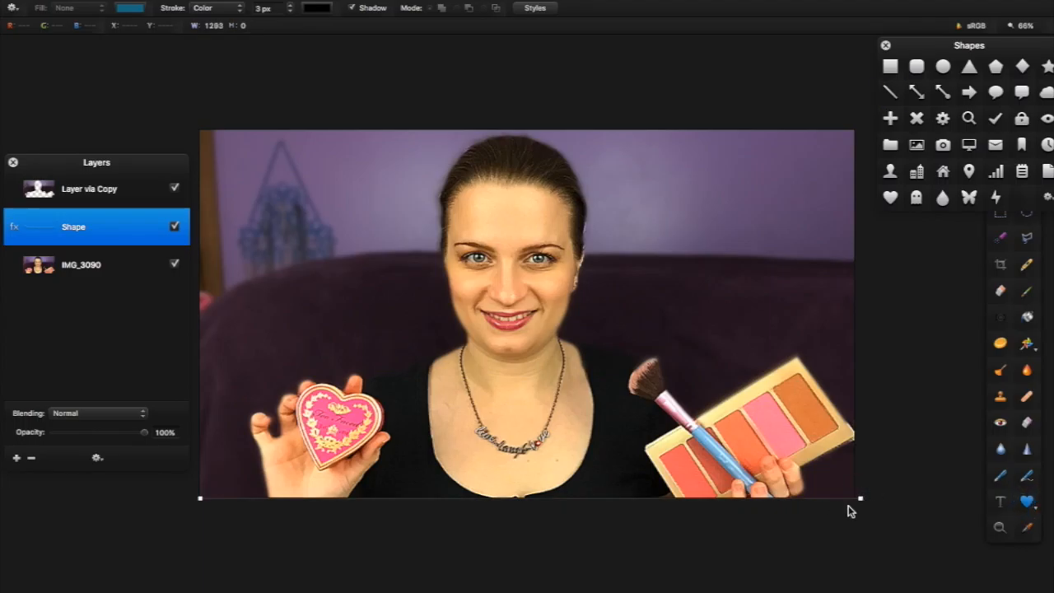
Select the Shape layer and set the line's stroke width to 15 px
{"action": "left_click", "coordinate": [841, 499]}
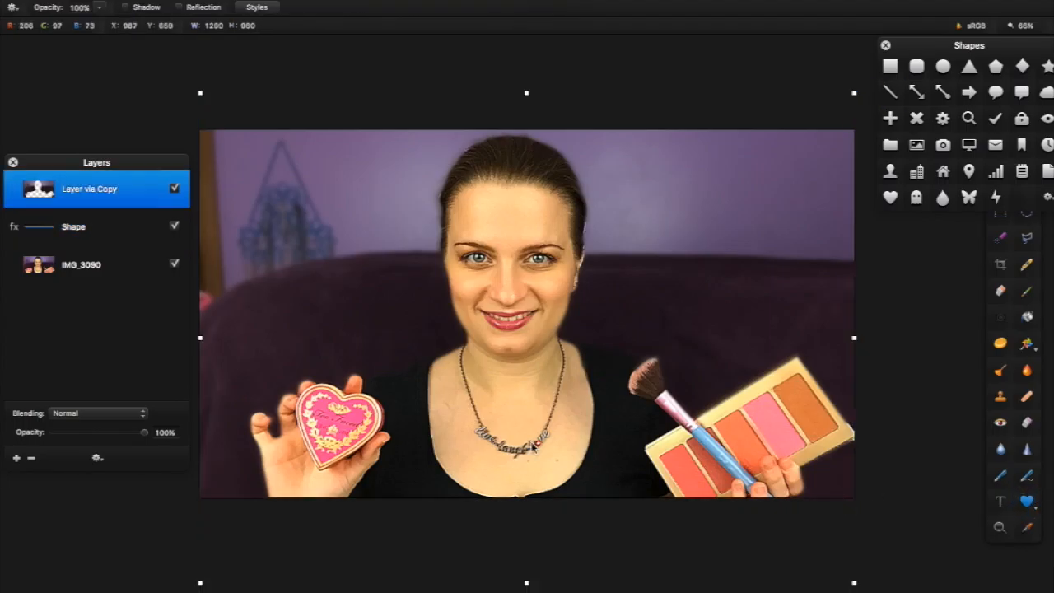
{"action": "left_click", "coordinate": [66, 238]}
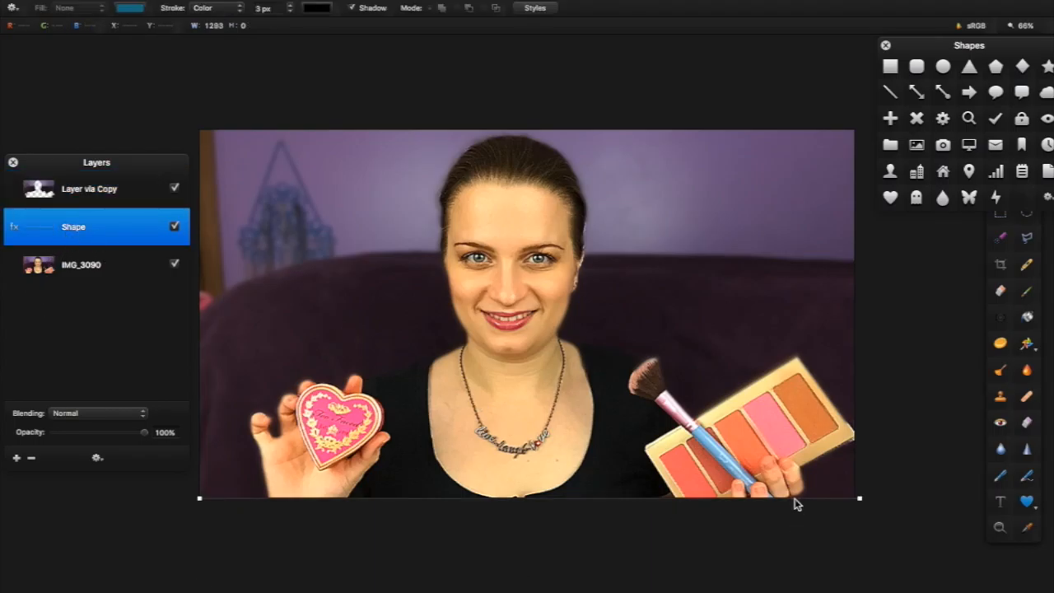
{"action": "left_click", "coordinate": [844, 512]}
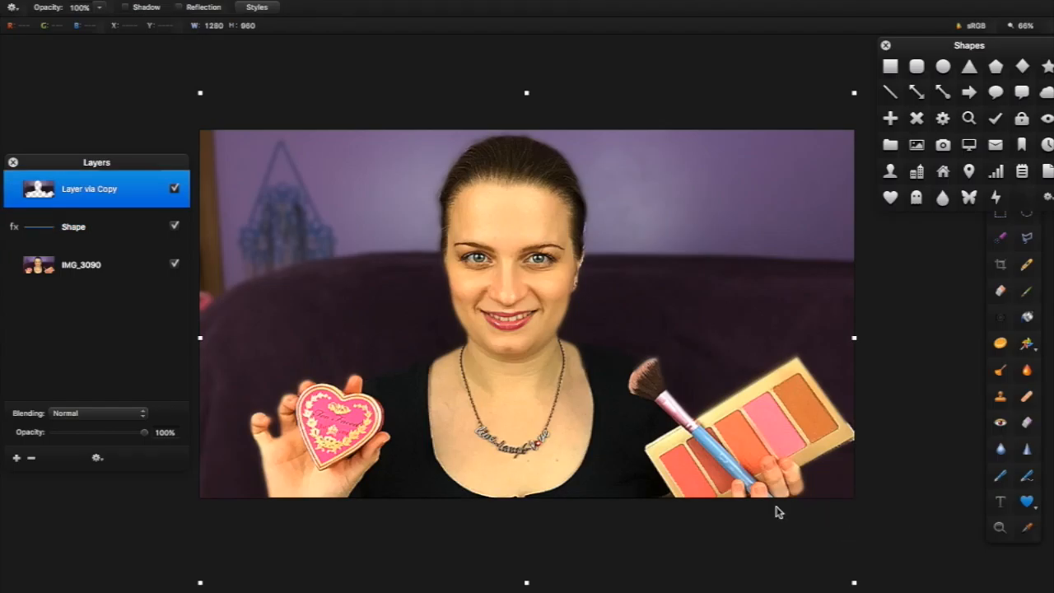
{"action": "left_click", "coordinate": [79, 225]}
{"action": "right_click", "coordinate": [81, 221]}
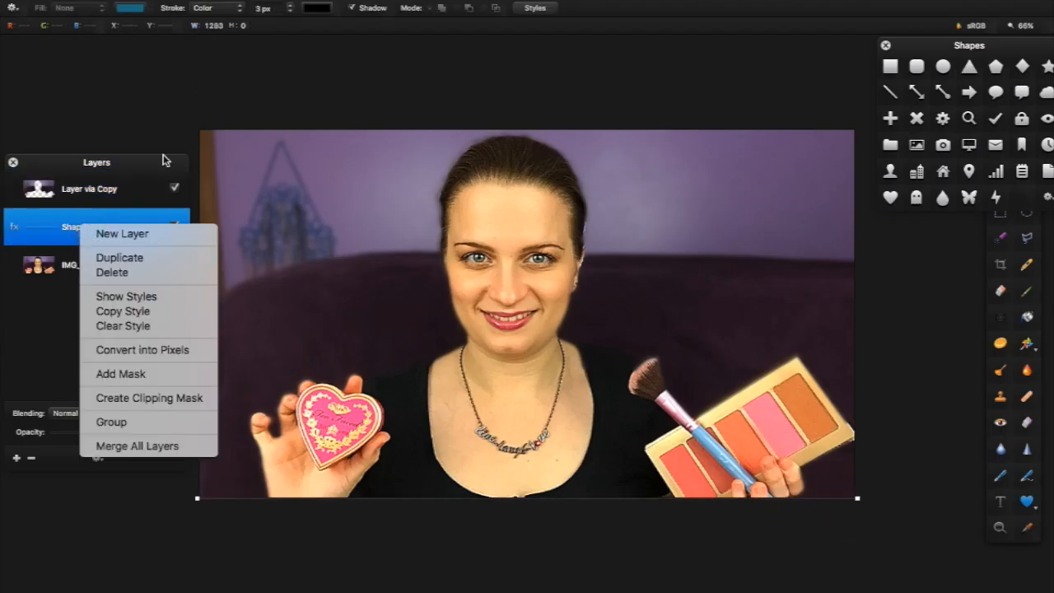
{"action": "left_click", "coordinate": [219, 58]}
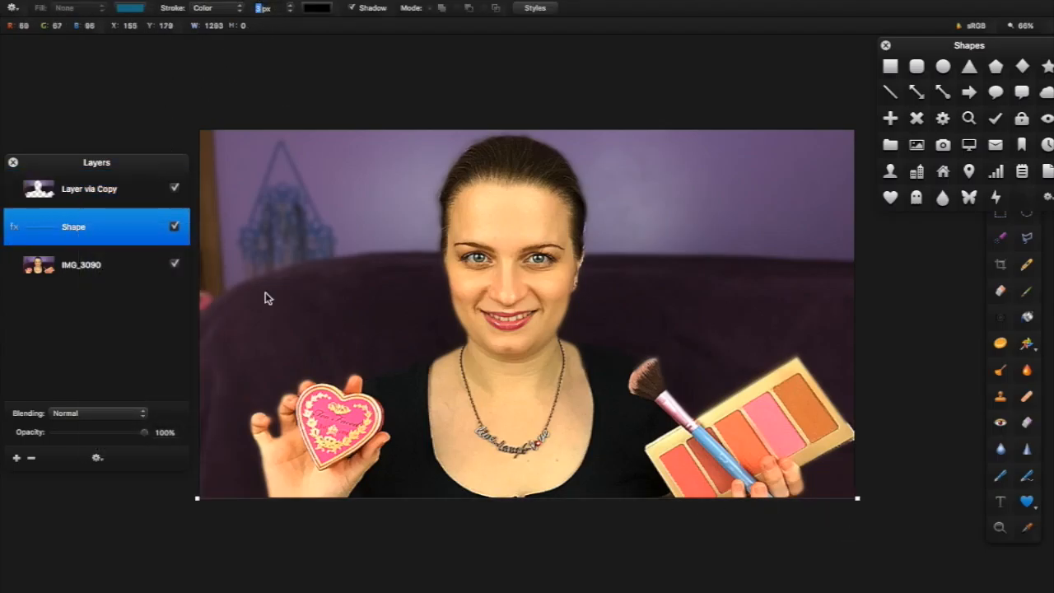
{"action": "key", "text": "Return"}
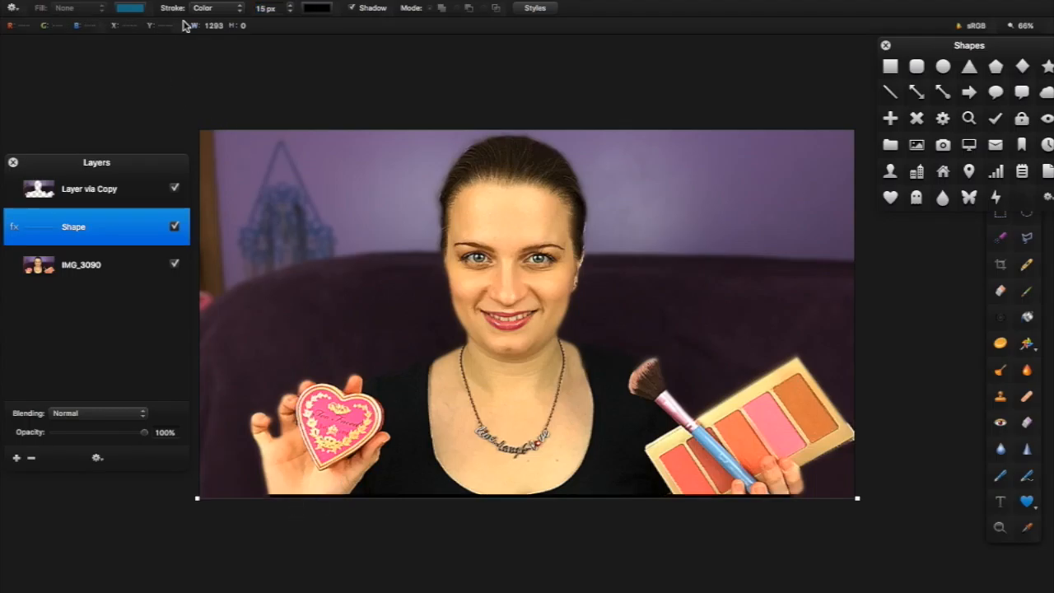
Colour the line's stroke orange (#ff8661) sampled from the blush palette
{"action": "left_click", "coordinate": [227, 10]}
{"action": "left_click", "coordinate": [309, 12]}
{"action": "left_click", "coordinate": [311, 11]}
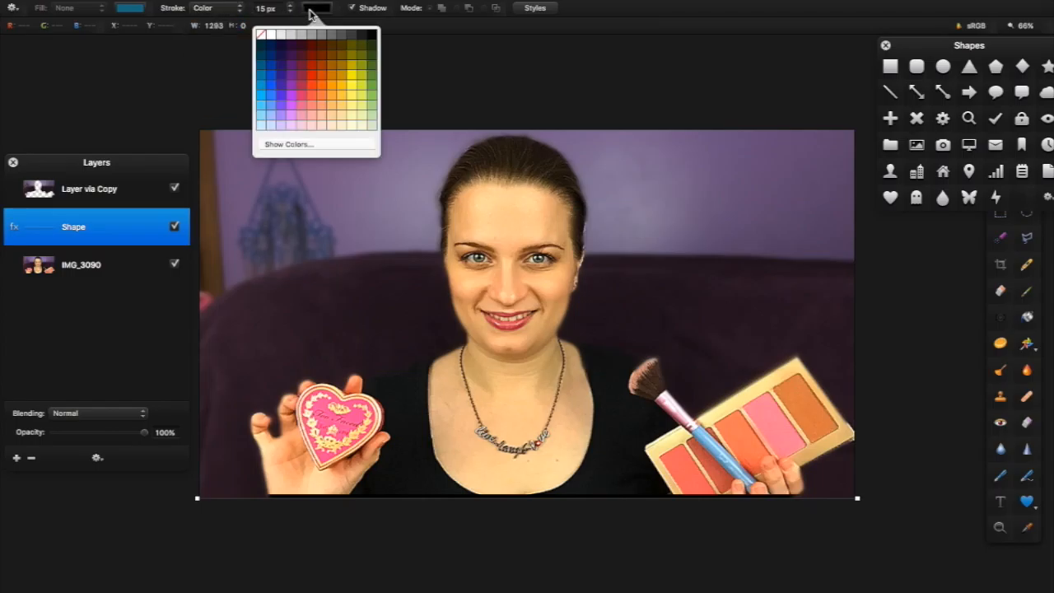
{"action": "left_click", "coordinate": [325, 144]}
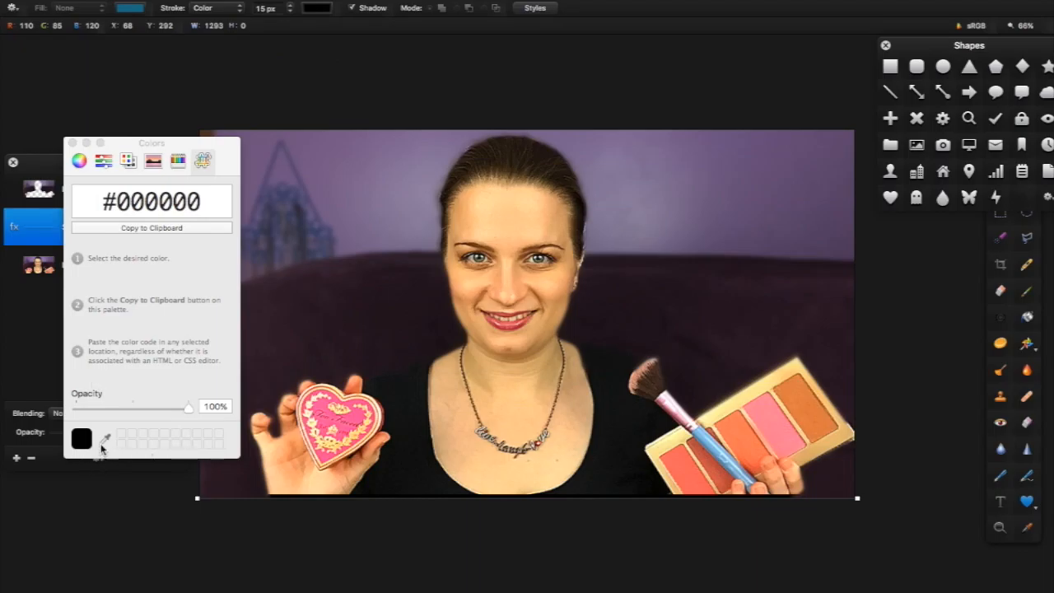
{"action": "left_click", "coordinate": [104, 438]}
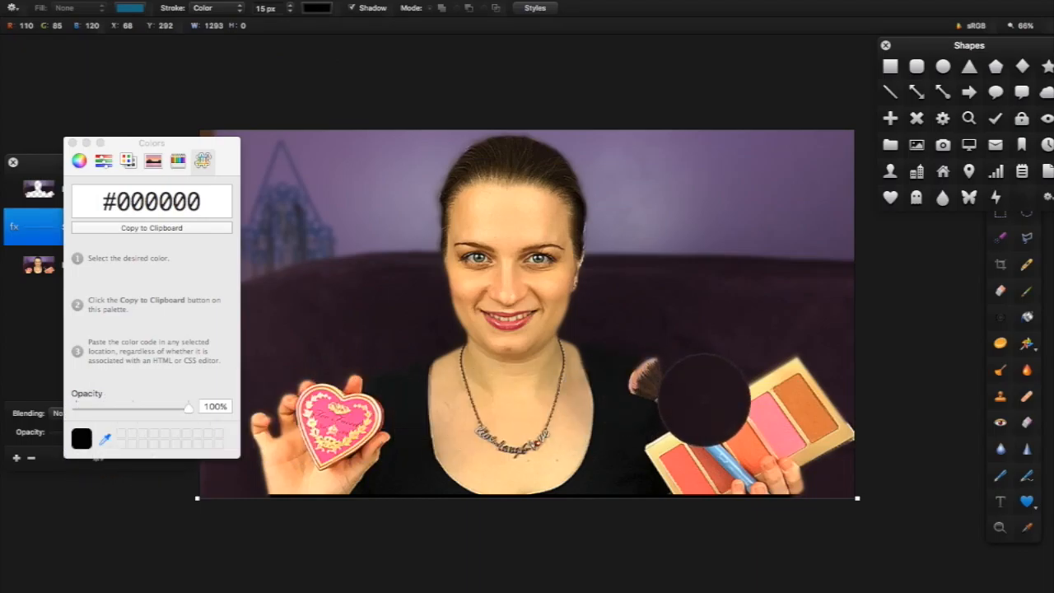
{"action": "left_click", "coordinate": [732, 434]}
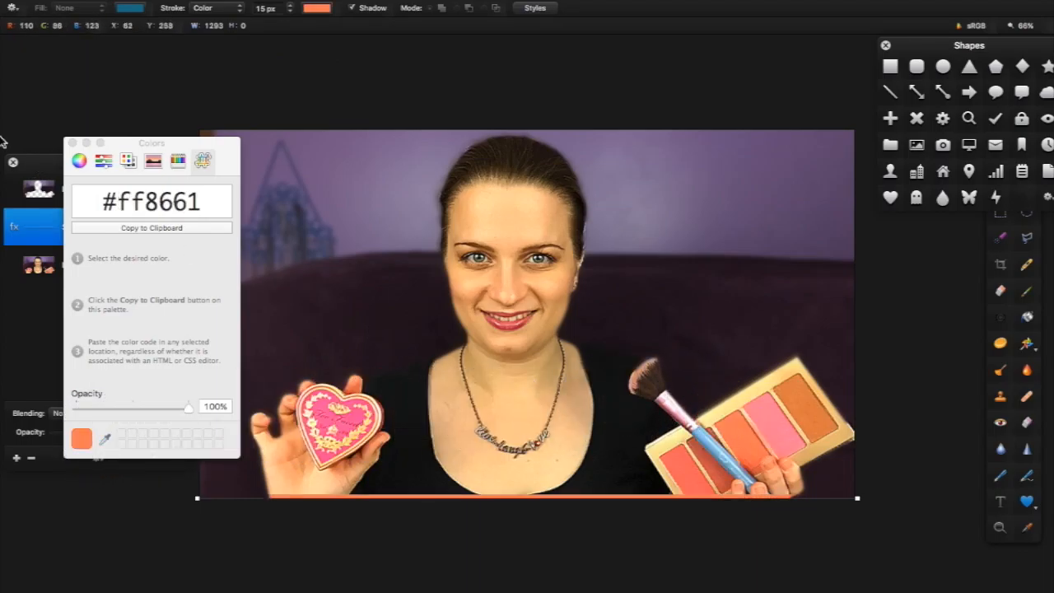
{"action": "left_click", "coordinate": [69, 142]}
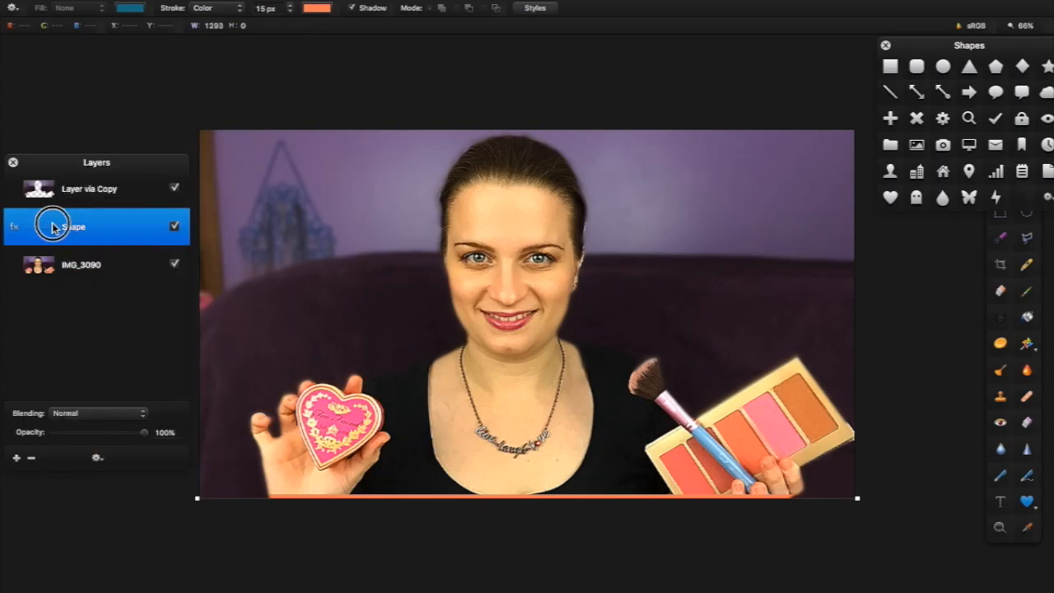
Move the Shape layer to the top, nudge the line up, and thicken its stroke to 30 px
{"action": "left_click_drag", "start_coordinate": [52, 224], "coordinate": [57, 173]}
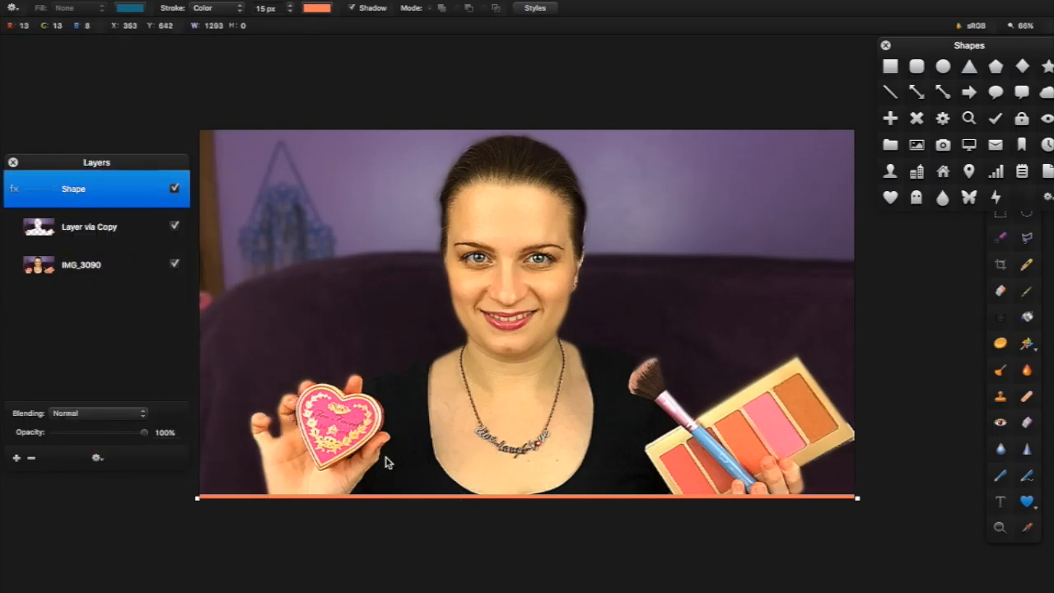
{"action": "key", "text": "Up"}
{"action": "key", "text": "Up"}
{"action": "key", "text": "Up"}
{"action": "key", "text": "Up"}
{"action": "key", "text": "Up"}
{"action": "key", "text": "Up"}
{"action": "key", "text": "Up"}
{"action": "key", "text": "Up"}
{"action": "key", "text": "Up"}
{"action": "key", "text": "Up"}
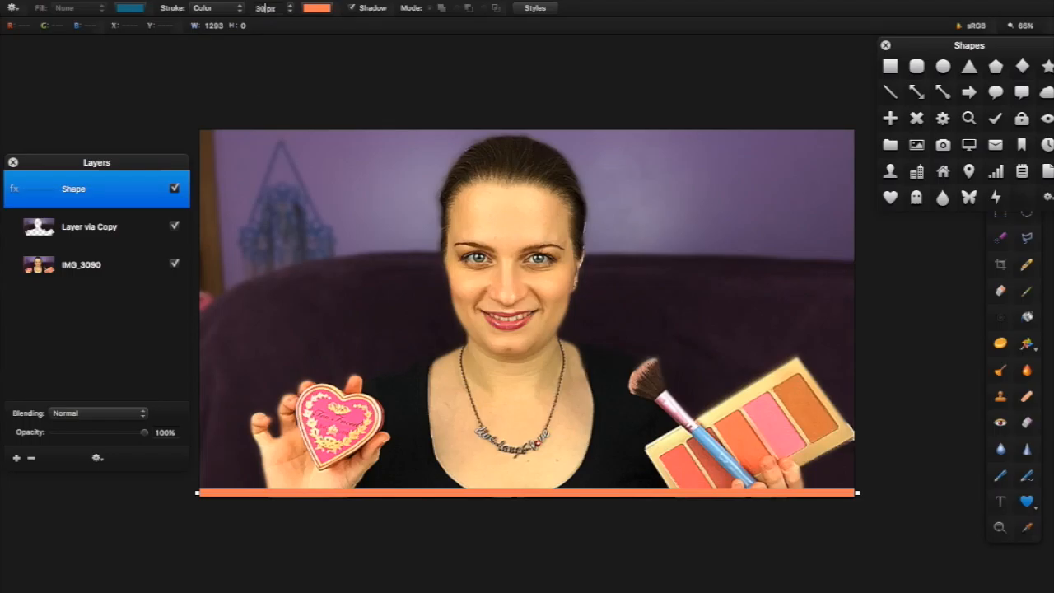
{"action": "key", "text": "Return"}
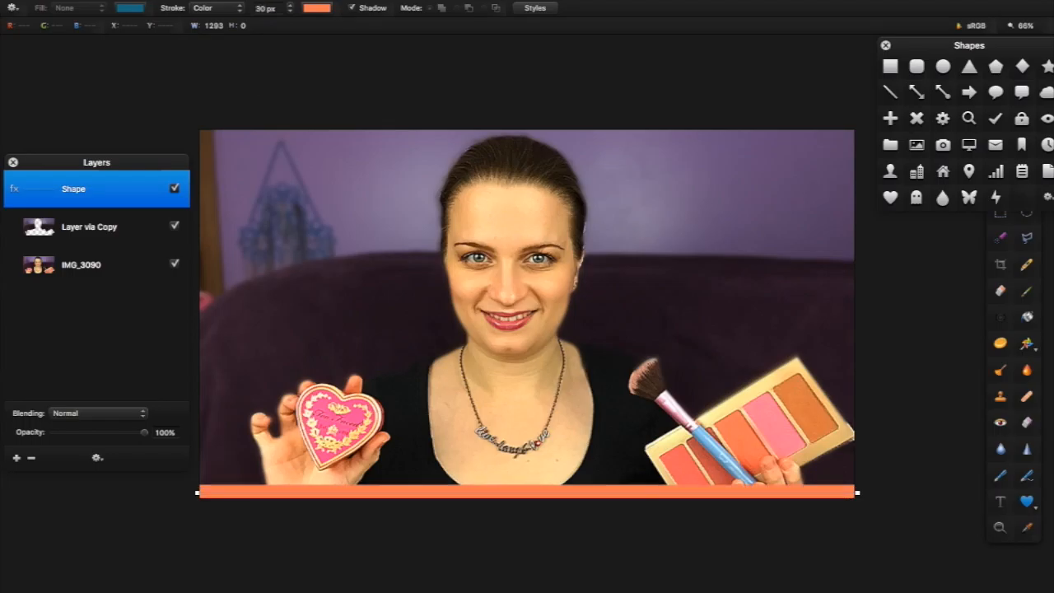
{"action": "left_click", "coordinate": [233, 449]}
{"action": "left_click", "coordinate": [352, 494]}
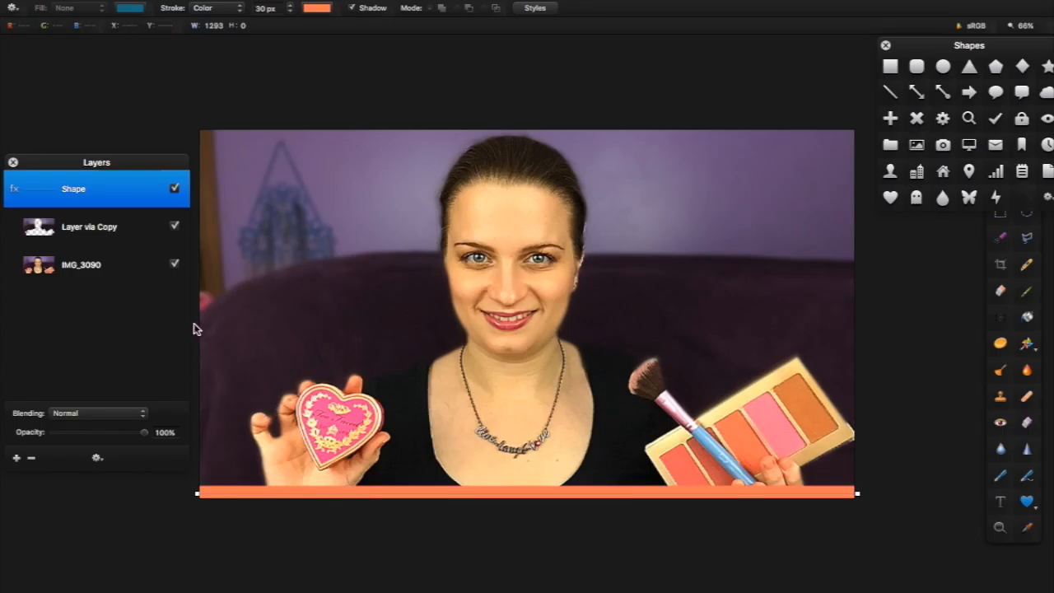
Duplicate the orange bar onto the photo's top edge, then copy both bars into a new Shape copy layer
{"action": "key", "text": "super+c"}
{"action": "key", "text": "super+v"}
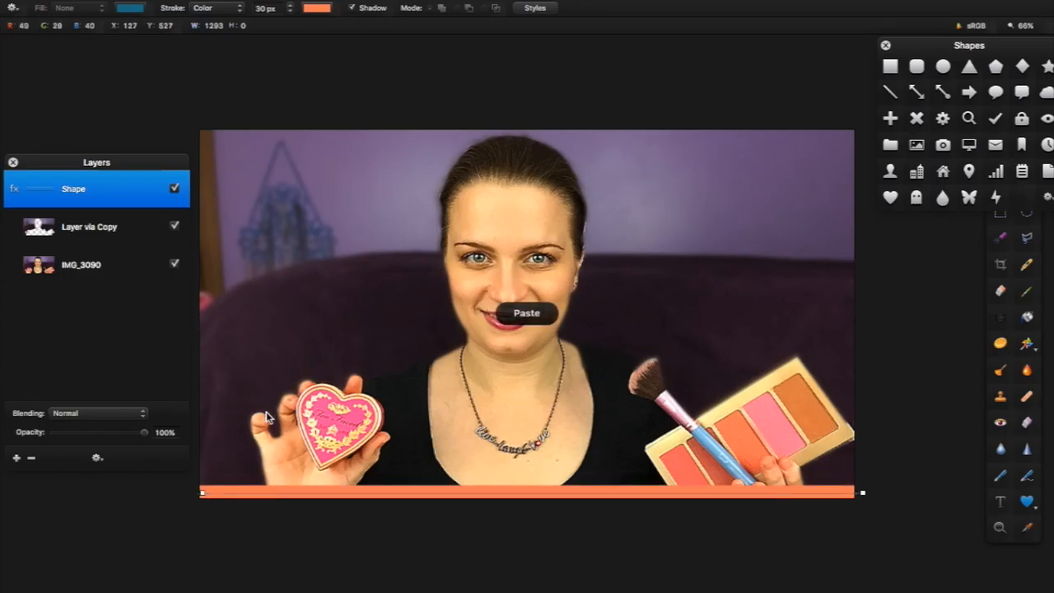
{"action": "left_click_drag", "start_coordinate": [313, 492], "coordinate": [317, 138]}
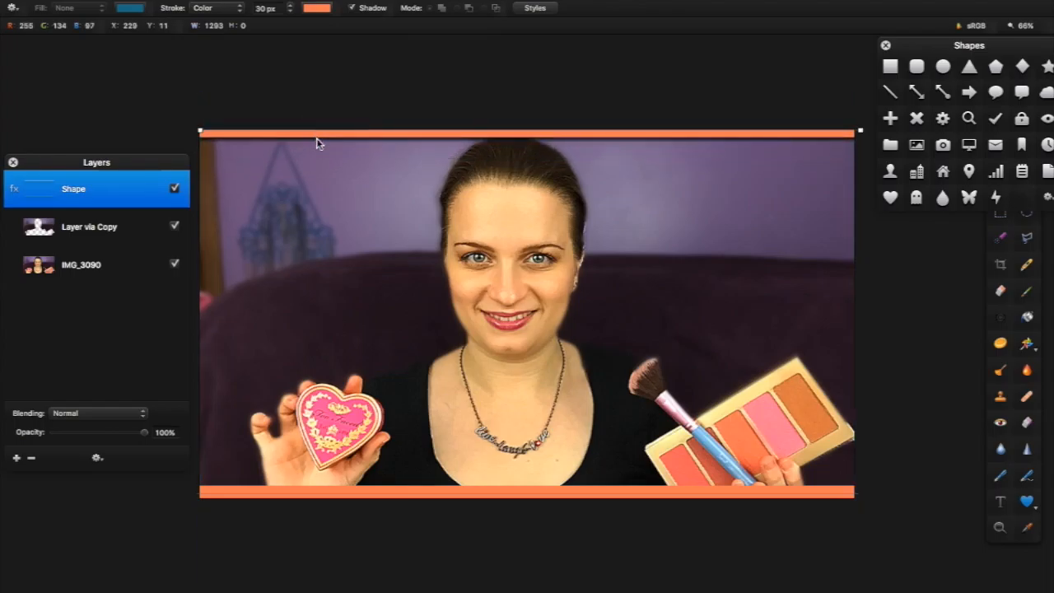
{"action": "left_click", "coordinate": [345, 180]}
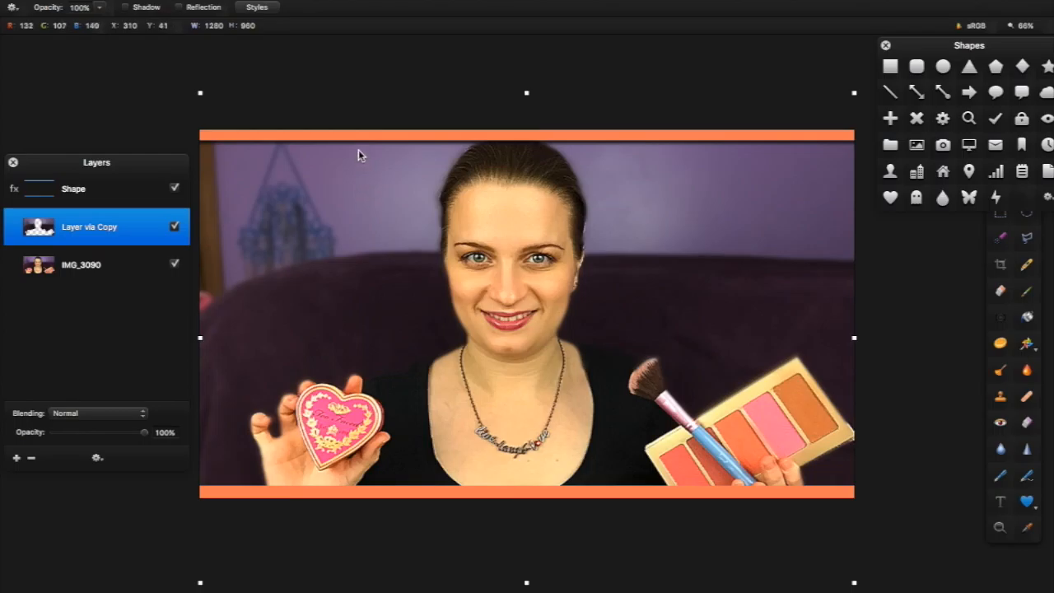
{"action": "left_click", "coordinate": [352, 138]}
{"action": "key", "text": "super+c"}
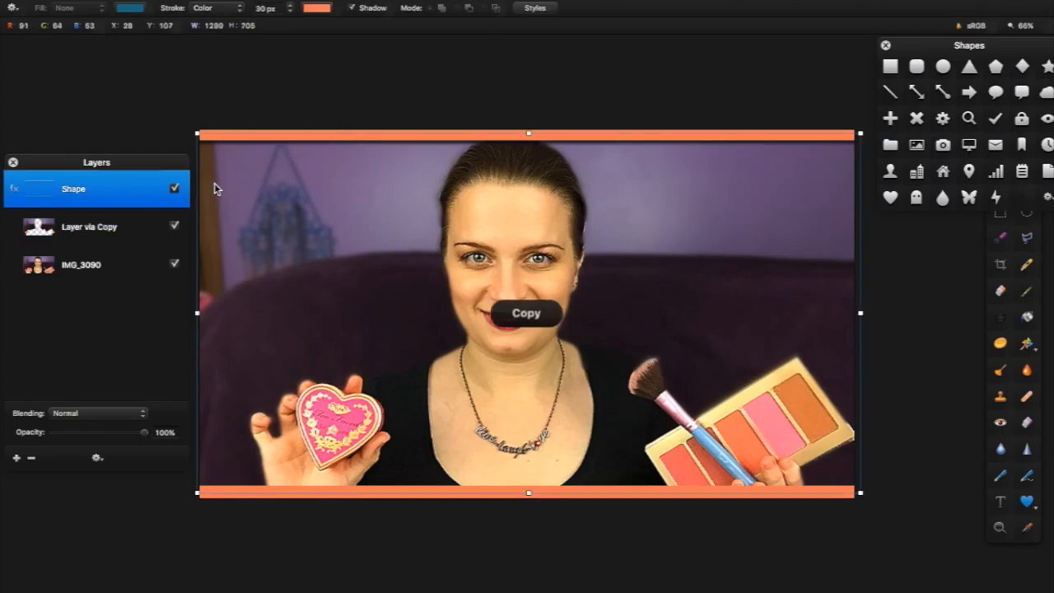
{"action": "key", "text": "super+v"}
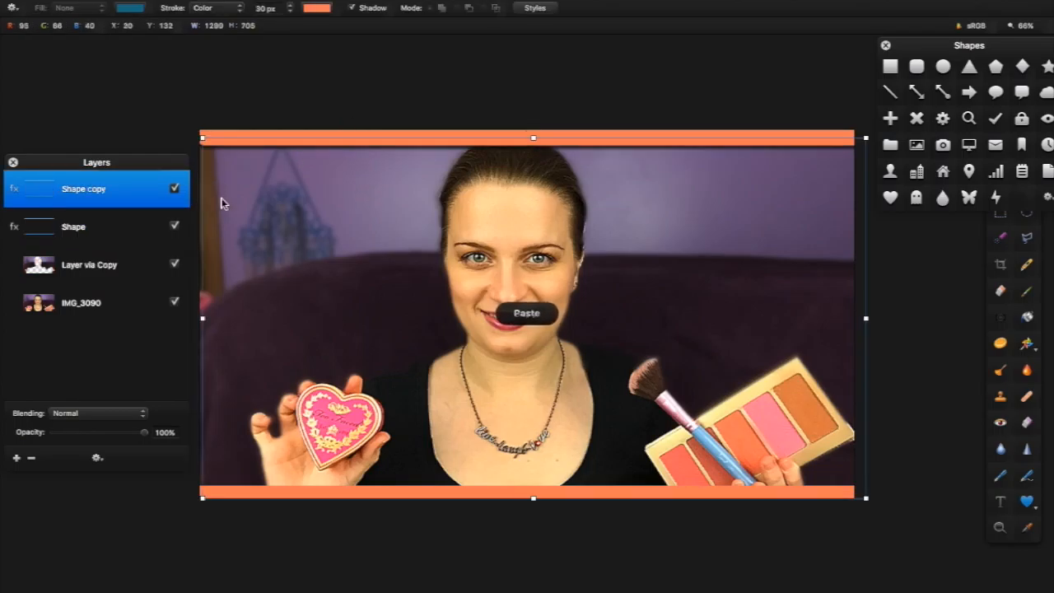
Transform the Shape copy bars into vertical bars on the photo's left and right edges, placed below Shape
{"action": "right_click", "coordinate": [247, 141]}
{"action": "mouse_move", "coordinate": [278, 197]}
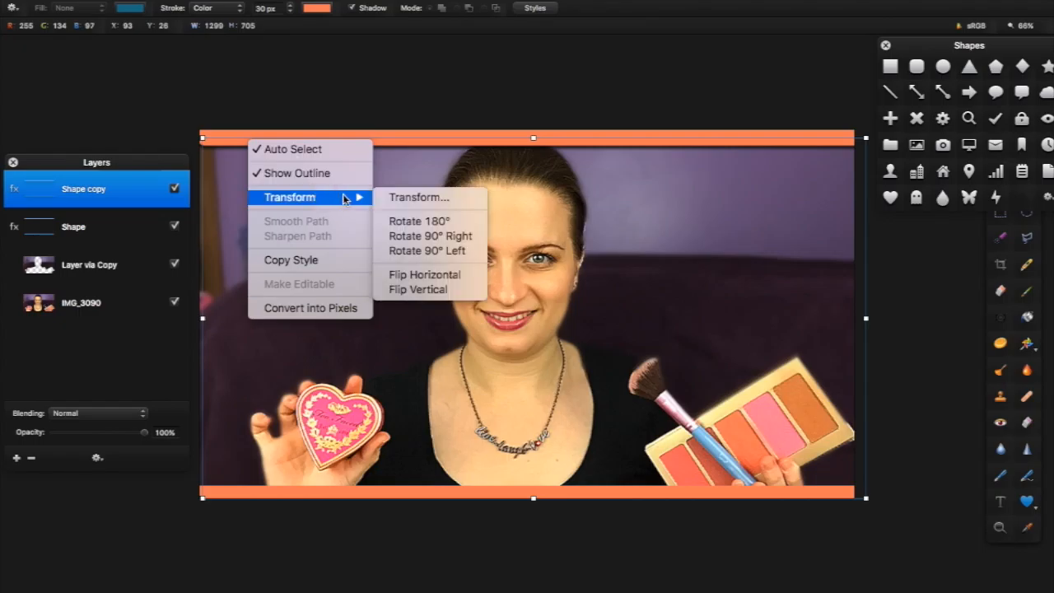
{"action": "left_click", "coordinate": [411, 198]}
{"action": "left_click_drag", "start_coordinate": [178, 103], "coordinate": [425, 497]}
{"action": "left_click_drag", "start_coordinate": [356, 320], "coordinate": [243, 320]}
{"action": "left_click_drag", "start_coordinate": [934, 314], "coordinate": [934, 318]}
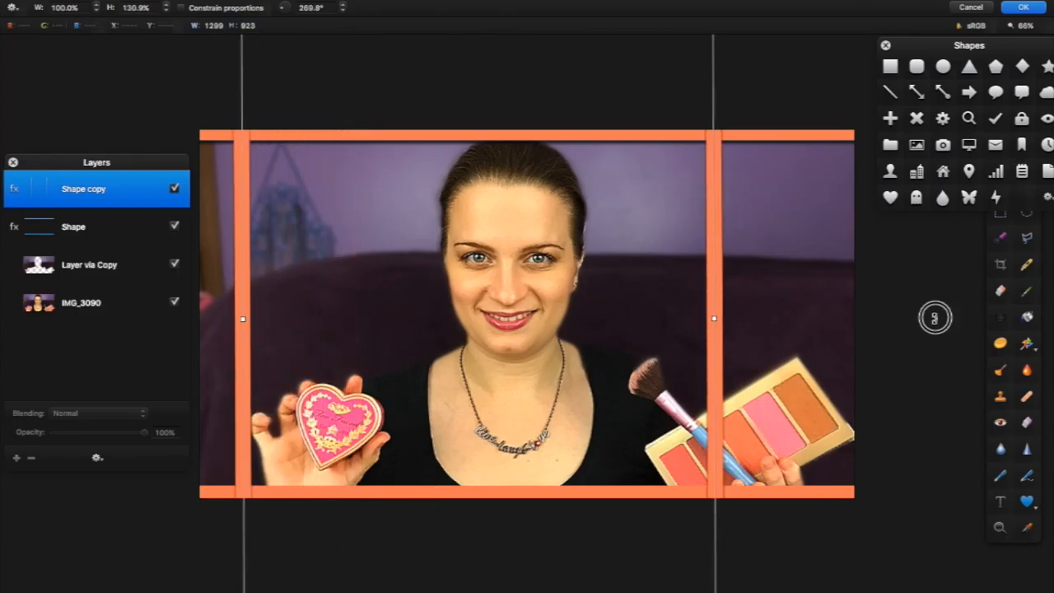
{"action": "left_click_drag", "start_coordinate": [239, 318], "coordinate": [202, 322]}
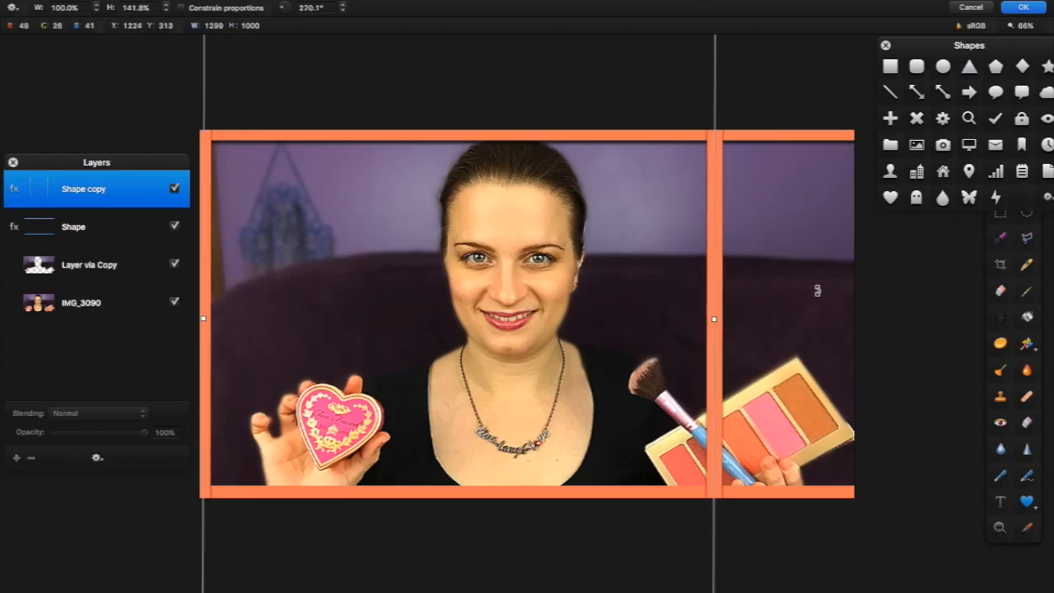
{"action": "left_click_drag", "start_coordinate": [713, 318], "coordinate": [849, 329]}
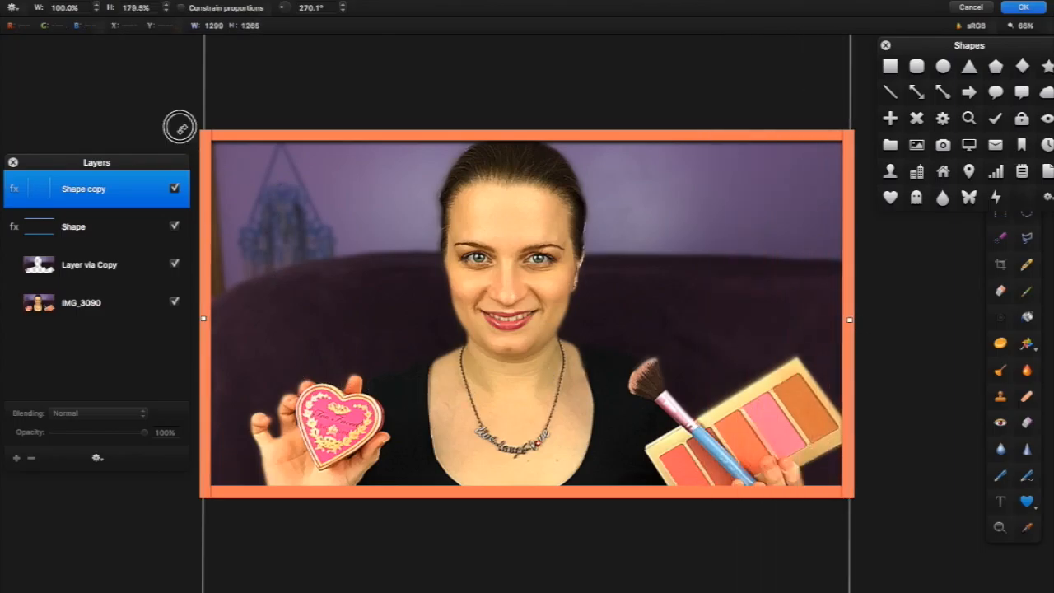
{"action": "left_click_drag", "start_coordinate": [179, 128], "coordinate": [179, 126]}
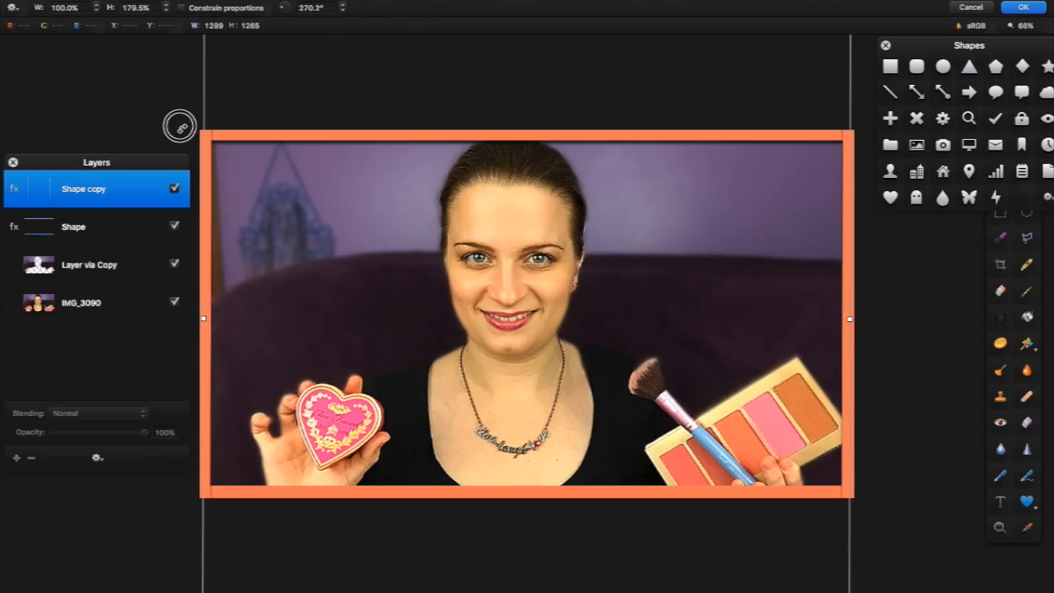
{"action": "left_click", "coordinate": [1024, 8]}
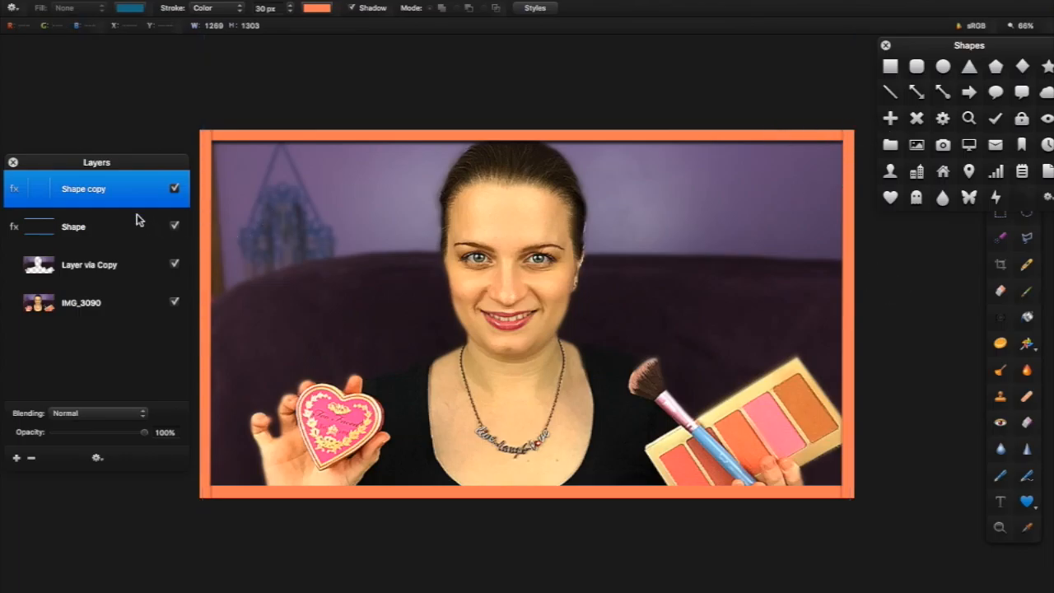
{"action": "left_click_drag", "start_coordinate": [121, 192], "coordinate": [121, 240]}
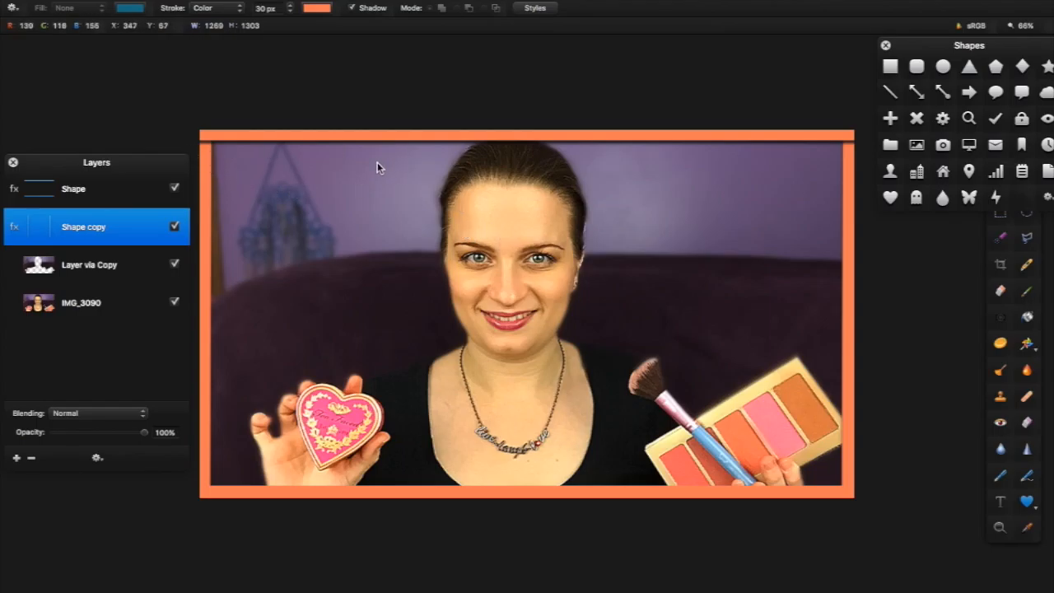
Merge Shape and Shape copy into one layer, close the Shapes panel and reposition the Tools panel
{"action": "left_click", "coordinate": [147, 190], "text": "shift"}
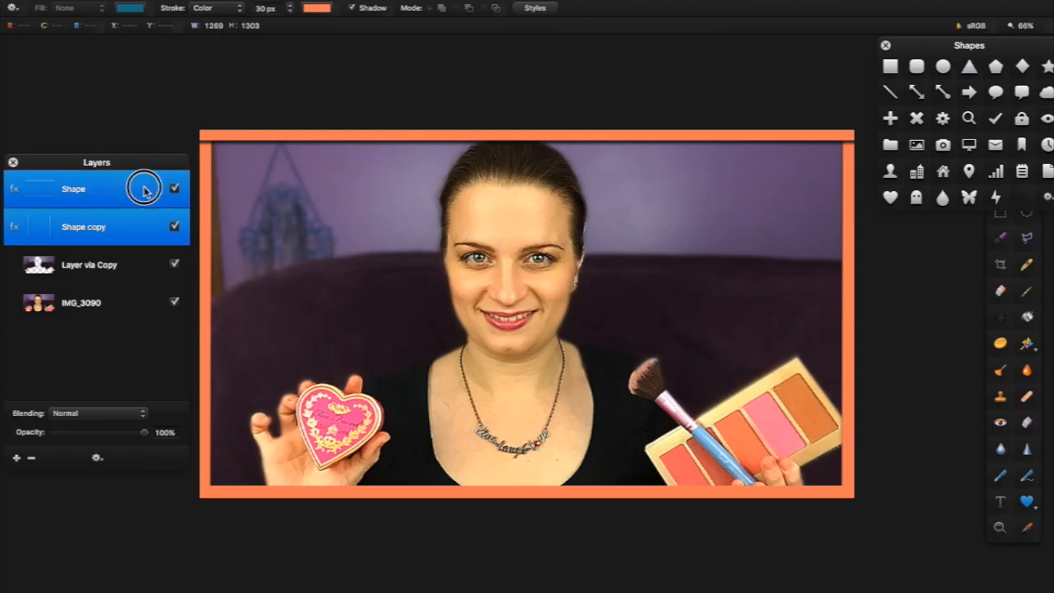
{"action": "right_click", "coordinate": [143, 188]}
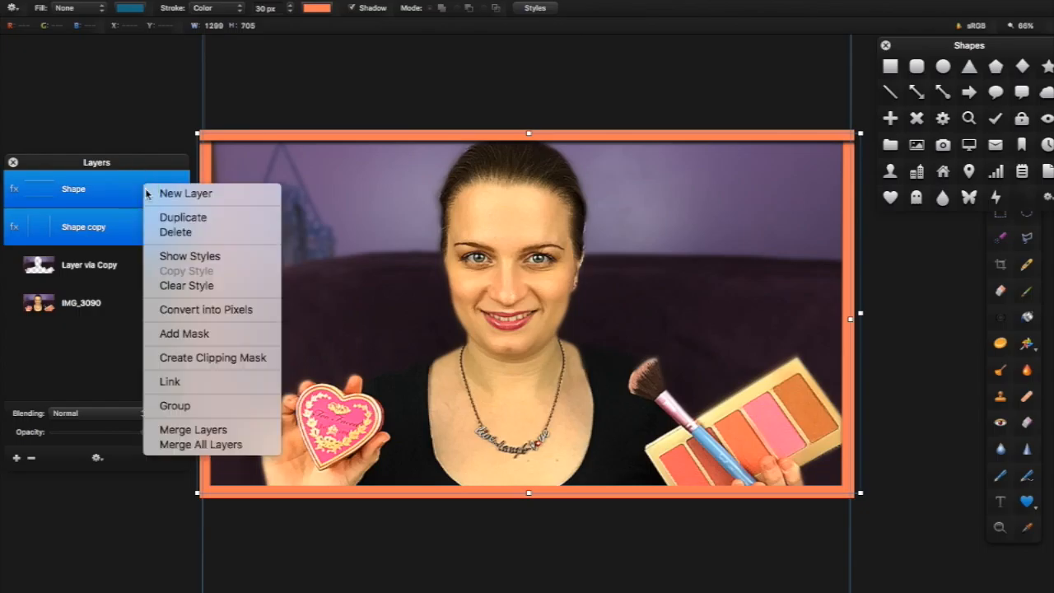
{"action": "left_click", "coordinate": [259, 429]}
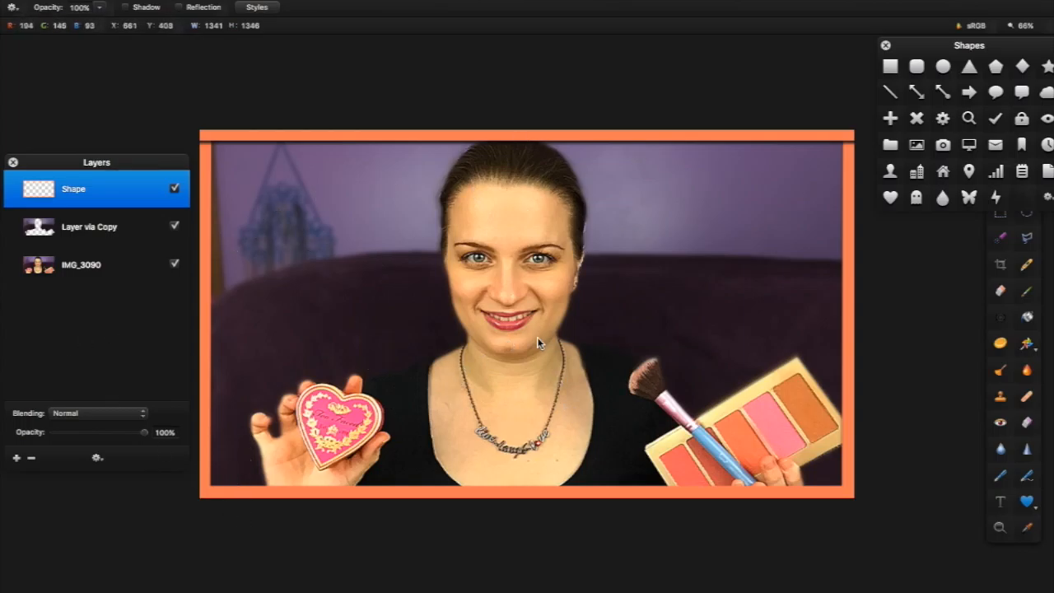
{"action": "left_click", "coordinate": [885, 46]}
{"action": "left_click_drag", "start_coordinate": [1021, 168], "coordinate": [979, 113]}
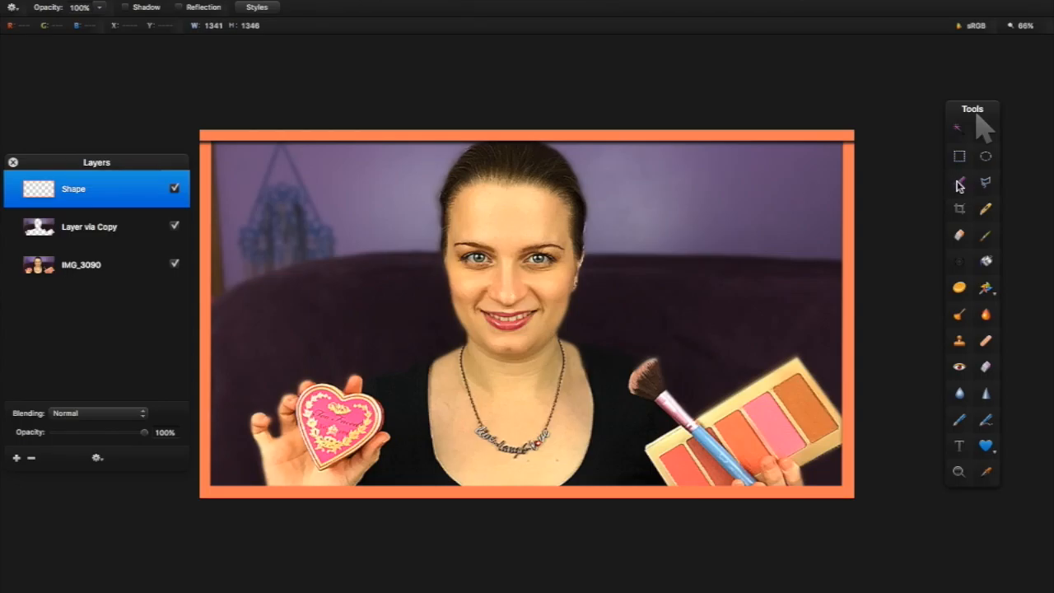
Add a 'Too' text layer and move it to the photo's top-left corner
{"action": "left_click", "coordinate": [960, 447]}
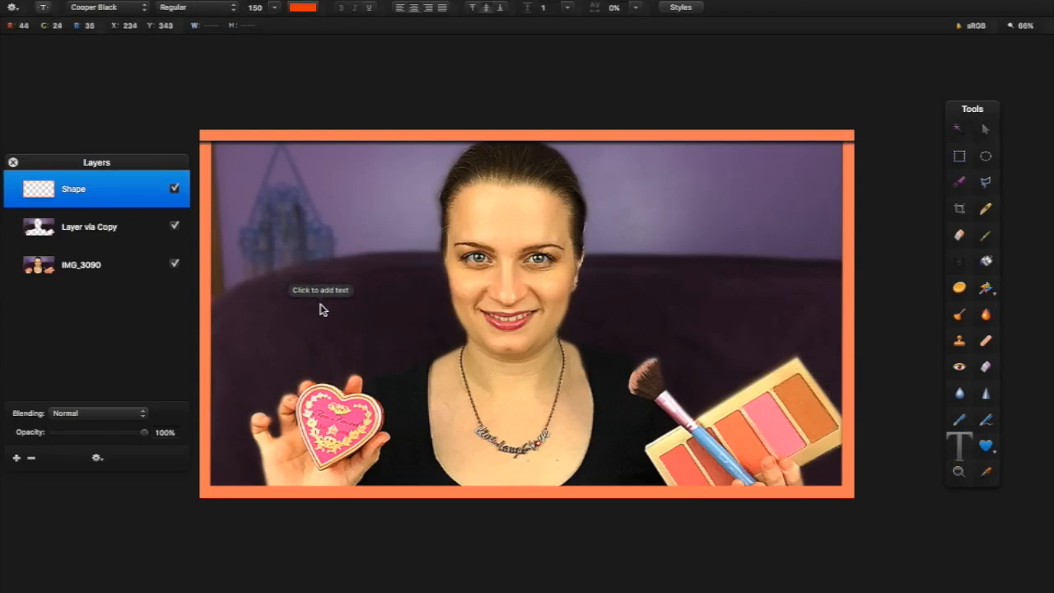
{"action": "left_click", "coordinate": [403, 329]}
{"action": "double_click", "coordinate": [392, 320]}
{"action": "type", "text": "Too"}
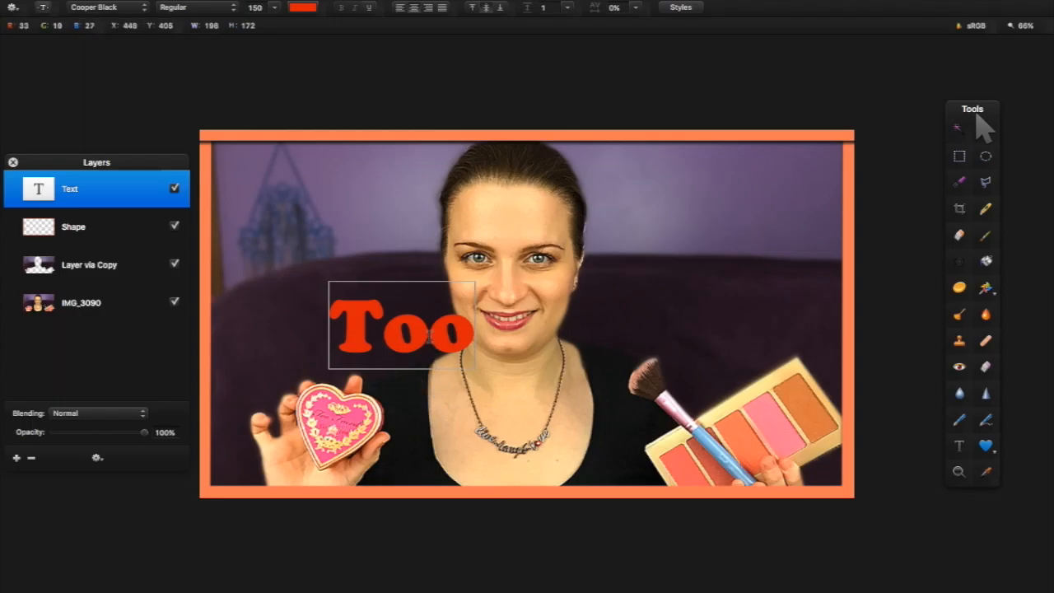
{"action": "left_click", "coordinate": [425, 395]}
{"action": "left_click_drag", "start_coordinate": [401, 343], "coordinate": [304, 197]}
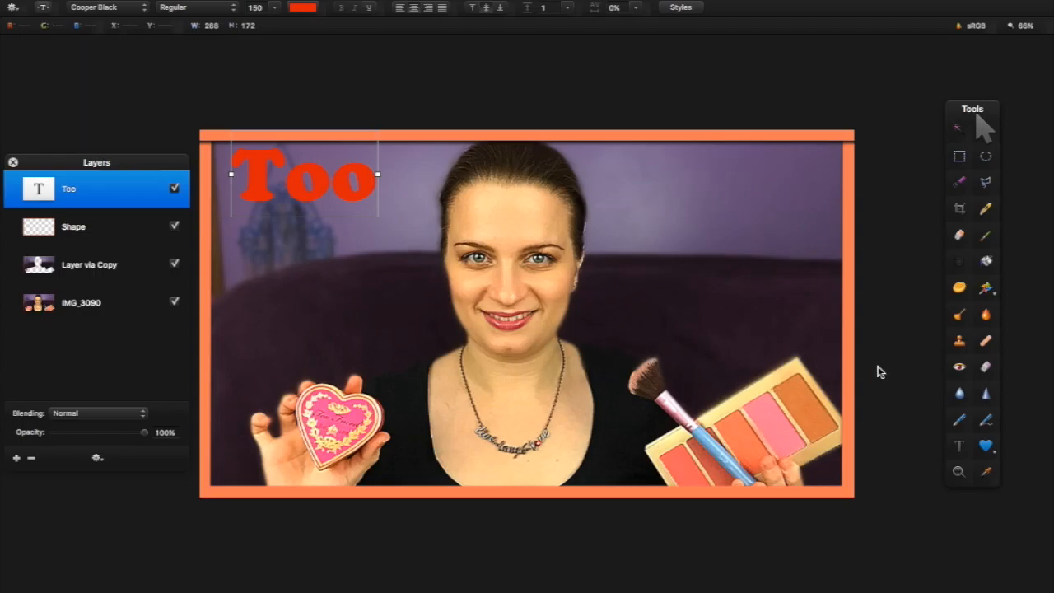
Add a second text layer reading 'Faced' just below Too, then select both title layers
{"action": "left_click", "coordinate": [958, 446]}
{"action": "left_click", "coordinate": [441, 263]}
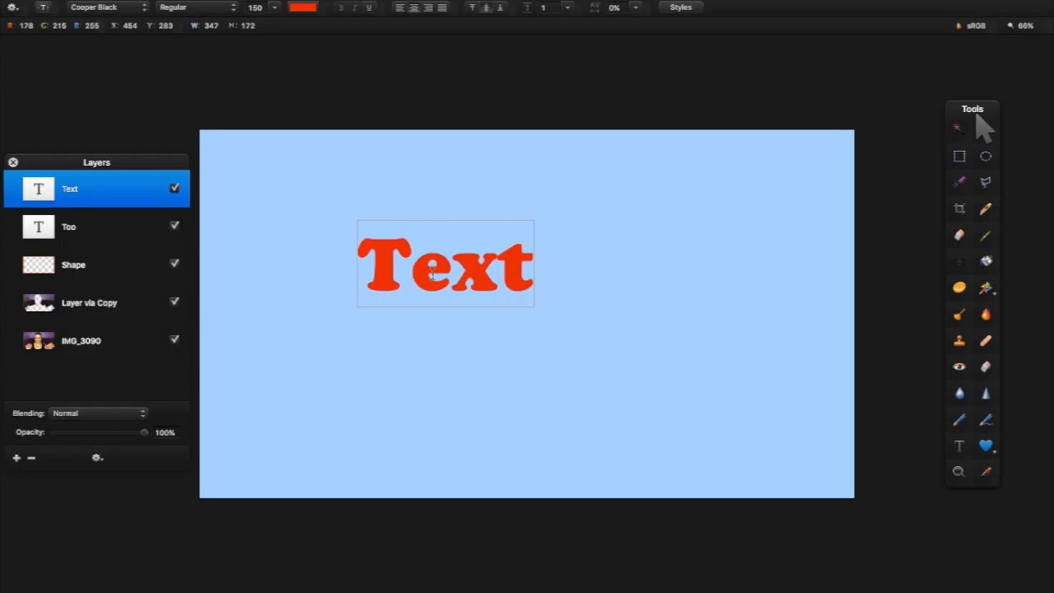
{"action": "type", "text": "R"}
{"action": "key", "text": "BackSpace"}
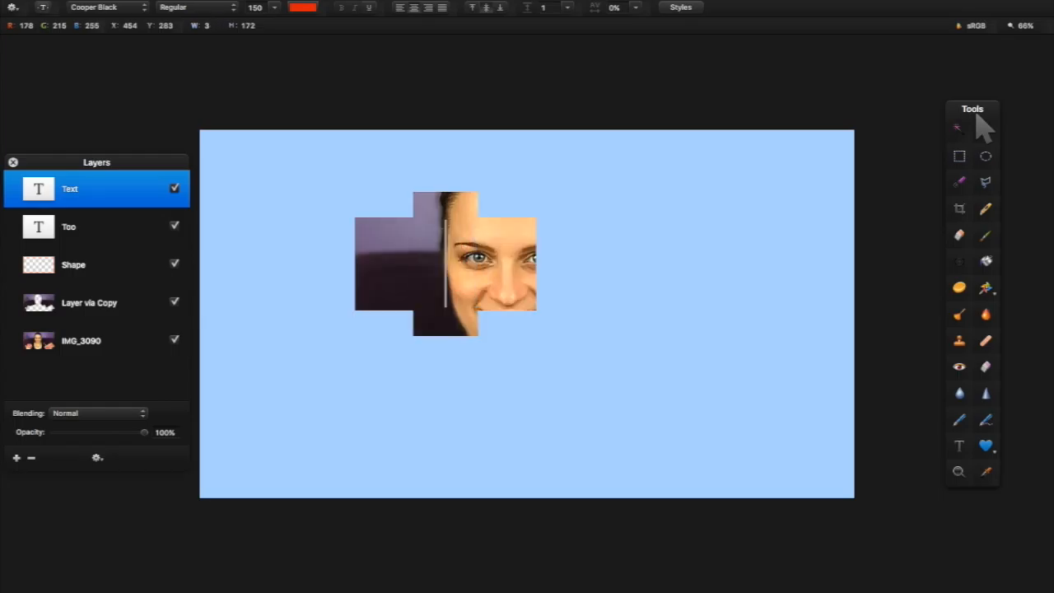
{"action": "type", "text": "Faced"}
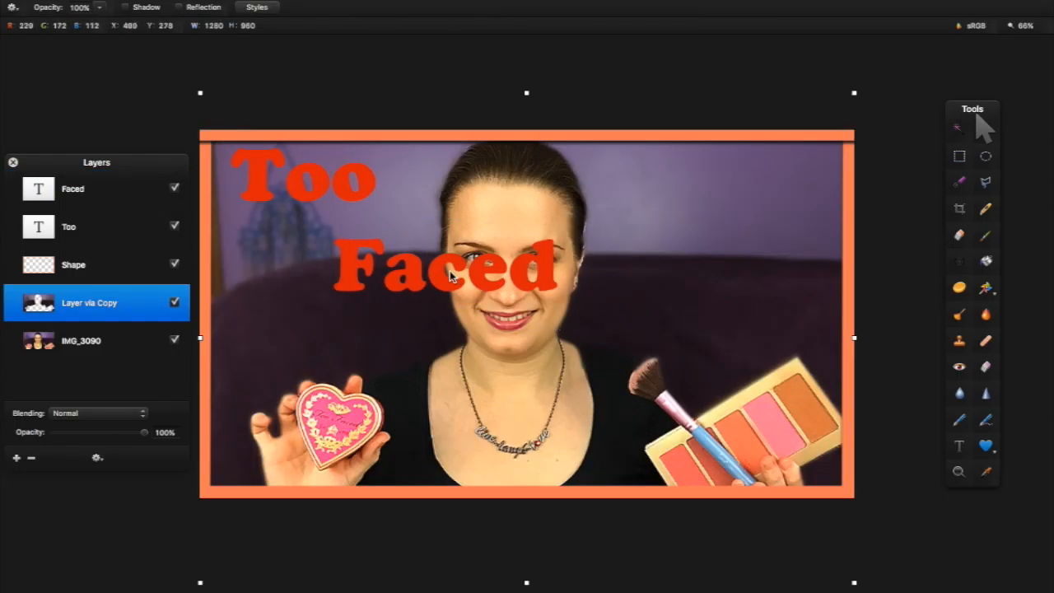
{"action": "left_click_drag", "start_coordinate": [451, 276], "coordinate": [337, 260]}
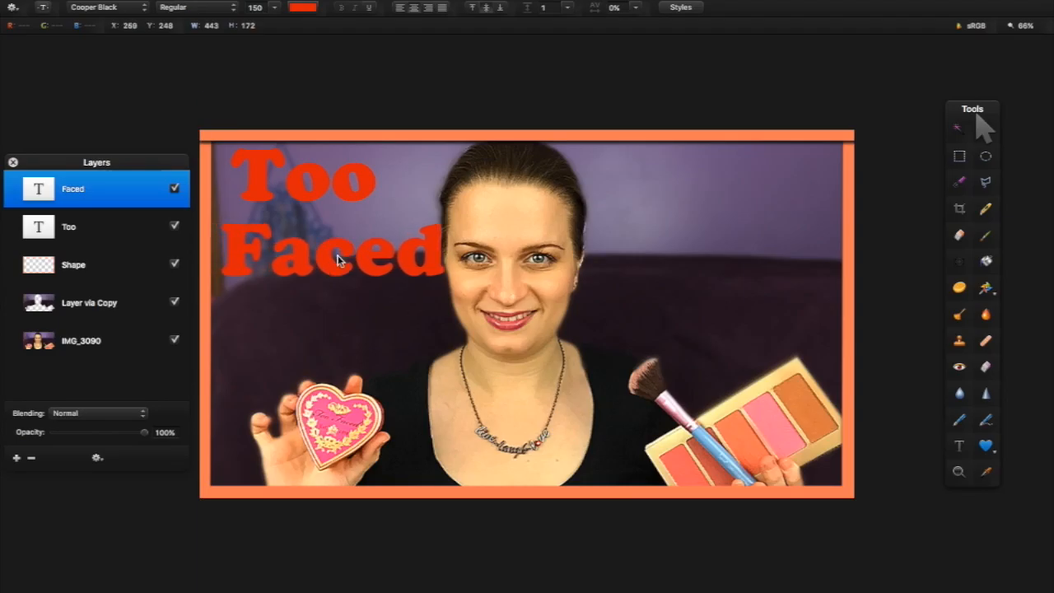
{"action": "left_click", "coordinate": [315, 173], "text": "shift"}
{"action": "left_click", "coordinate": [273, 8]}
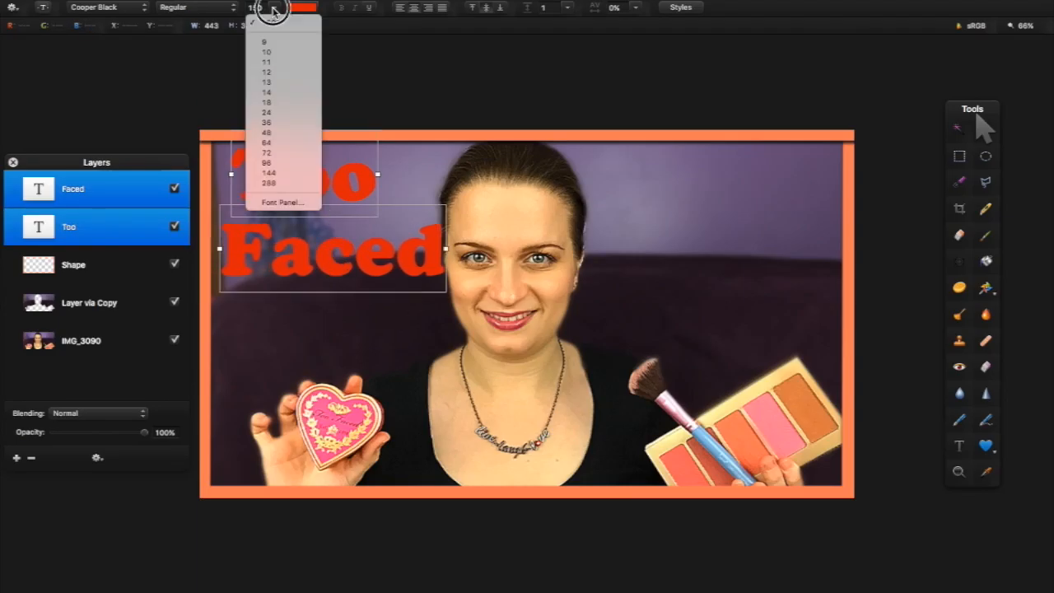
Set both title words to size 144 Edwardian Script ITC and shift them left and down
{"action": "left_click", "coordinate": [270, 172]}
{"action": "left_click", "coordinate": [111, 7]}
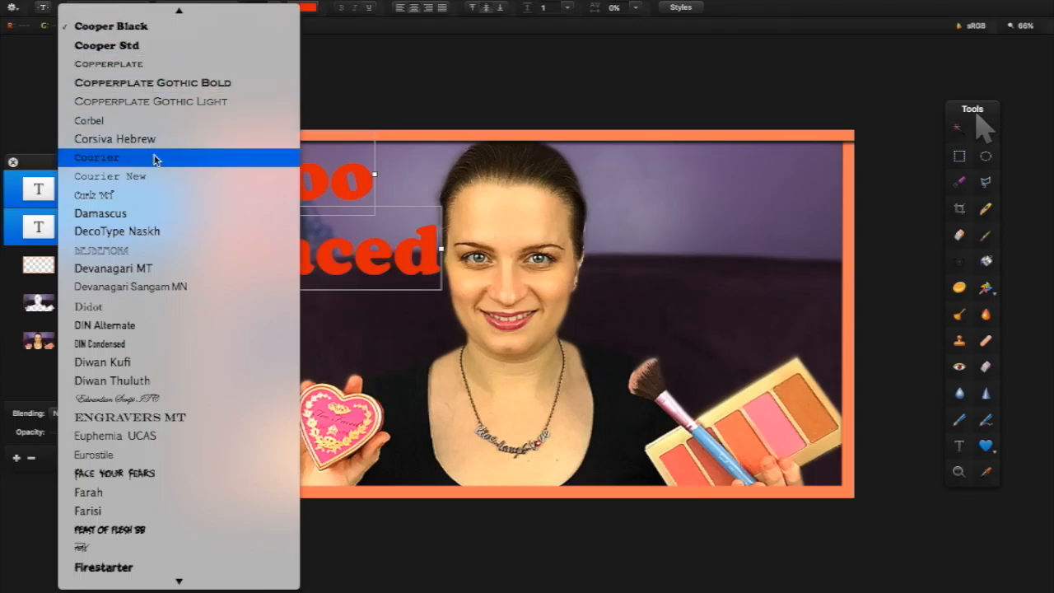
{"action": "scroll", "coordinate": [156, 264], "scroll_direction": "up", "scroll_amount": 1}
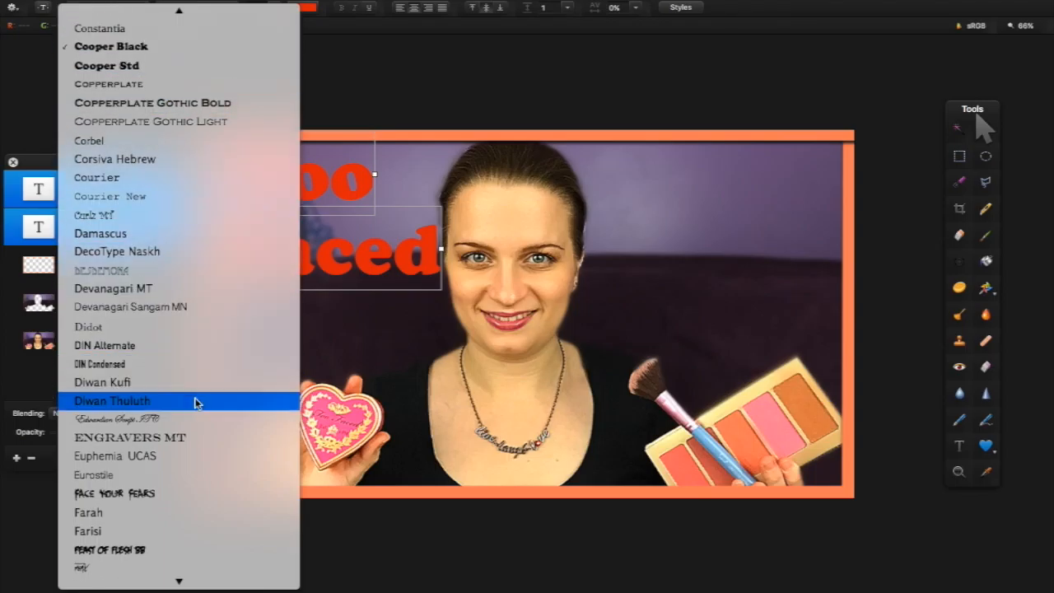
{"action": "scroll", "coordinate": [156, 391], "scroll_direction": "up", "scroll_amount": 5}
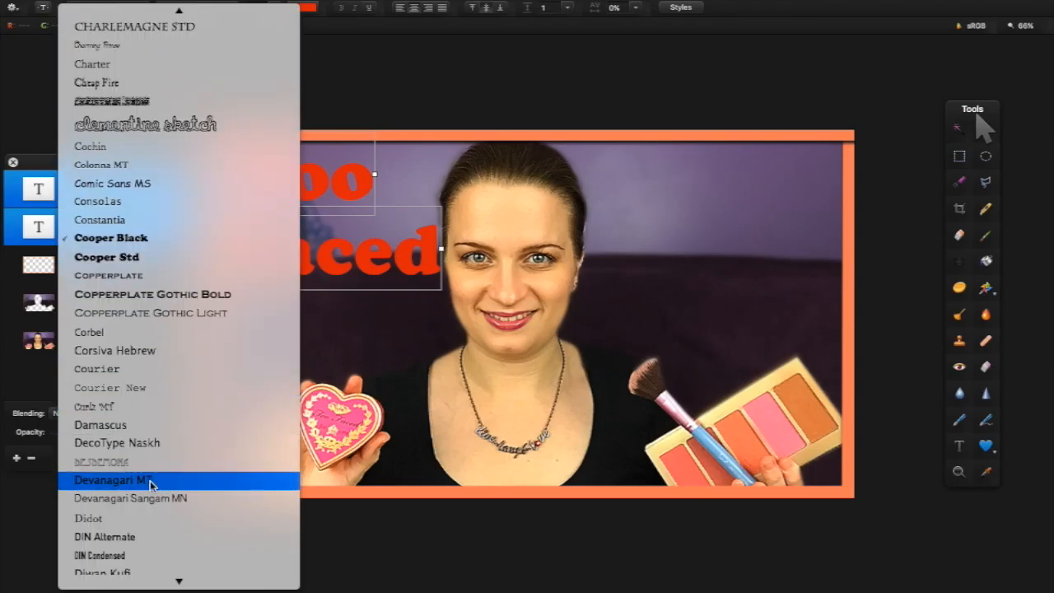
{"action": "scroll", "coordinate": [168, 480], "scroll_direction": "down", "scroll_amount": 1}
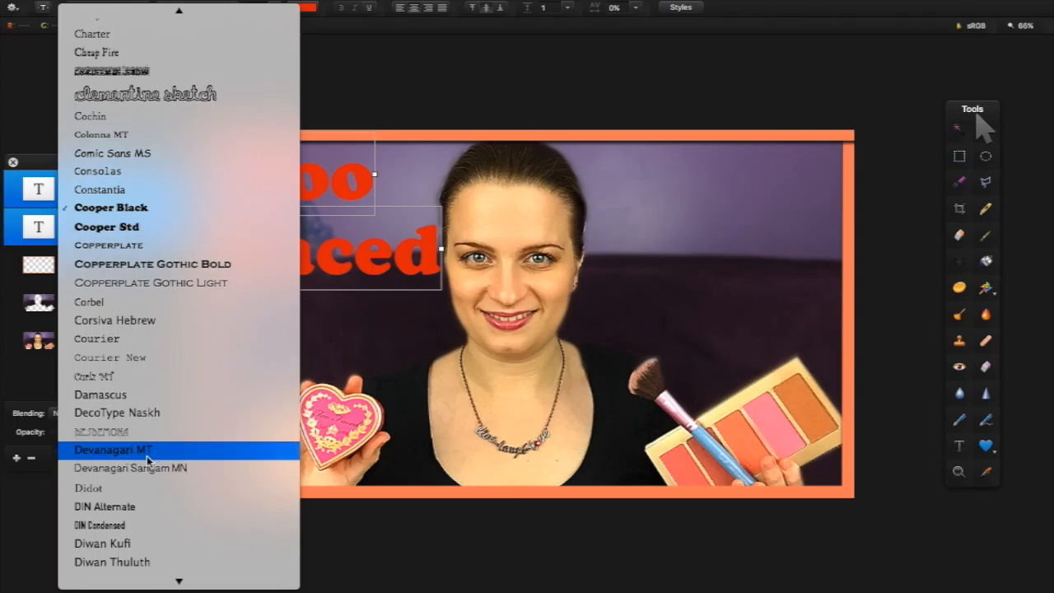
{"action": "scroll", "coordinate": [155, 312], "scroll_direction": "down", "scroll_amount": 1}
{"action": "scroll", "coordinate": [164, 419], "scroll_direction": "down", "scroll_amount": 3}
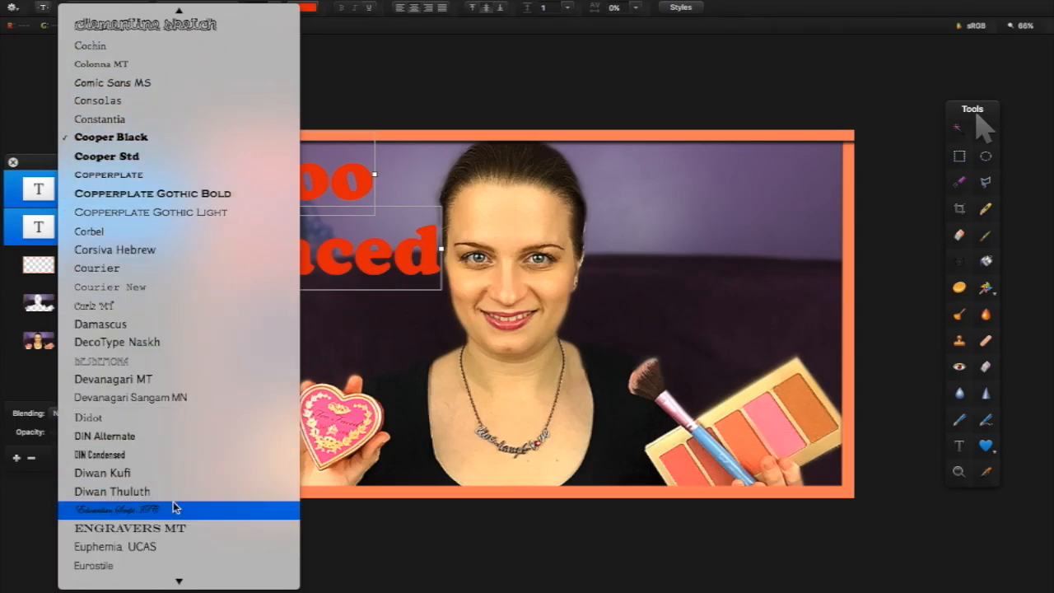
{"action": "left_click", "coordinate": [174, 504]}
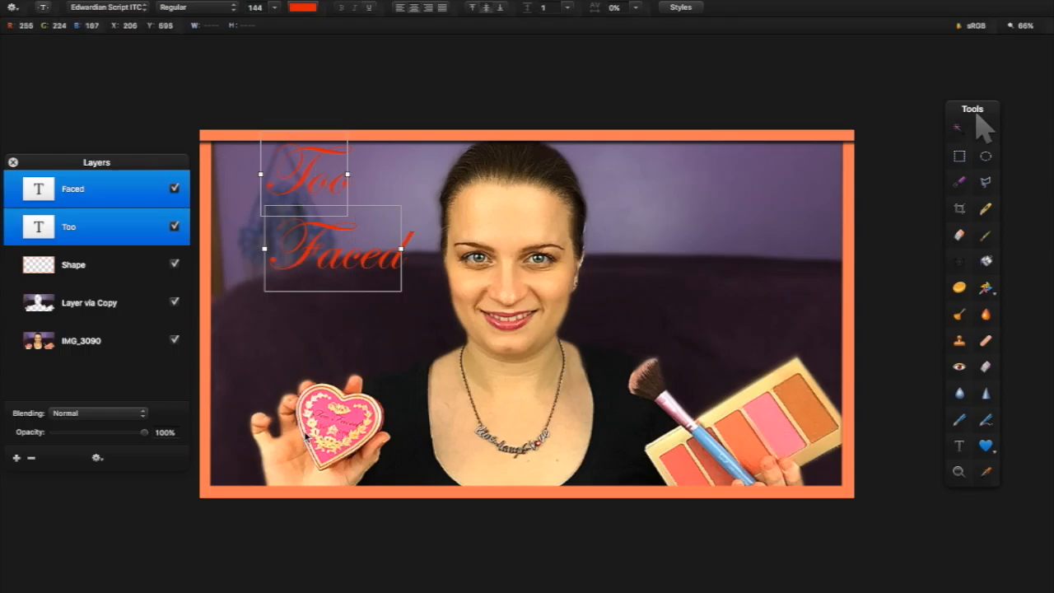
{"action": "left_click_drag", "start_coordinate": [305, 200], "coordinate": [271, 219]}
Recolour the title pink (#ff59a6) by sampling the heart compact
{"action": "left_click", "coordinate": [298, 9]}
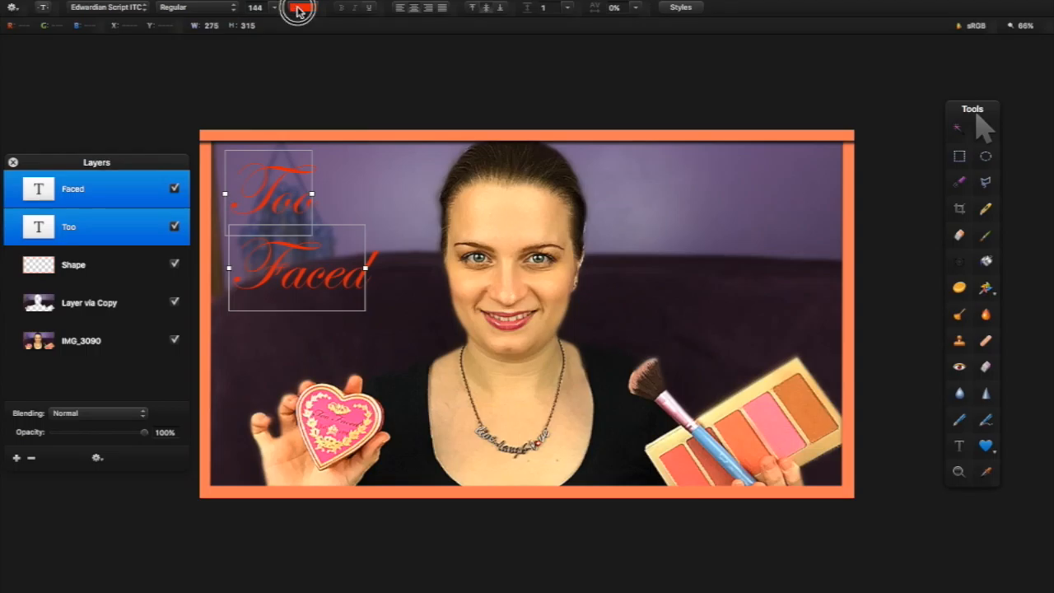
{"action": "left_click", "coordinate": [303, 148]}
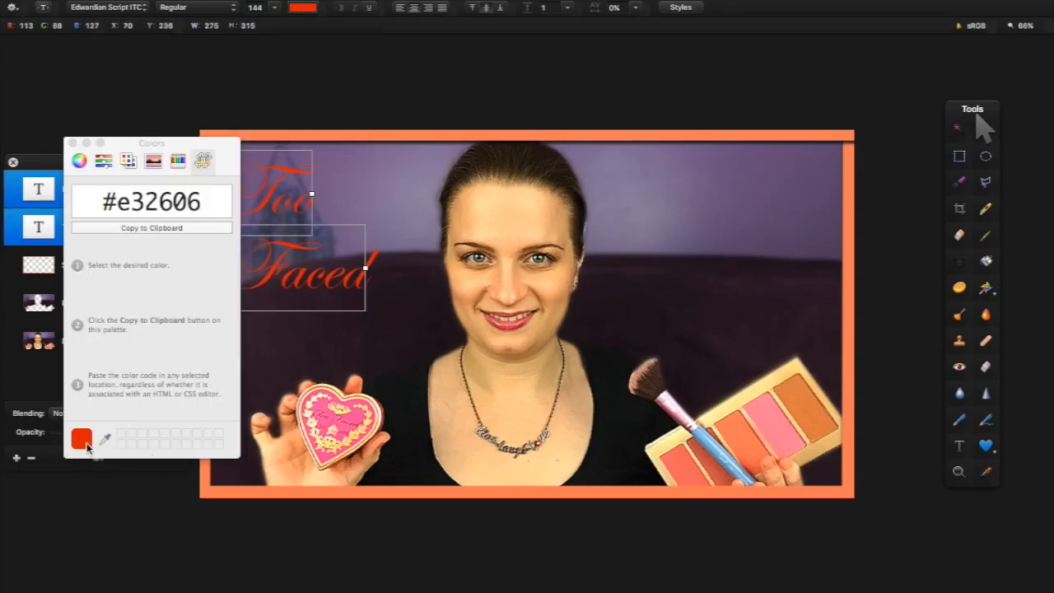
{"action": "left_click", "coordinate": [103, 440]}
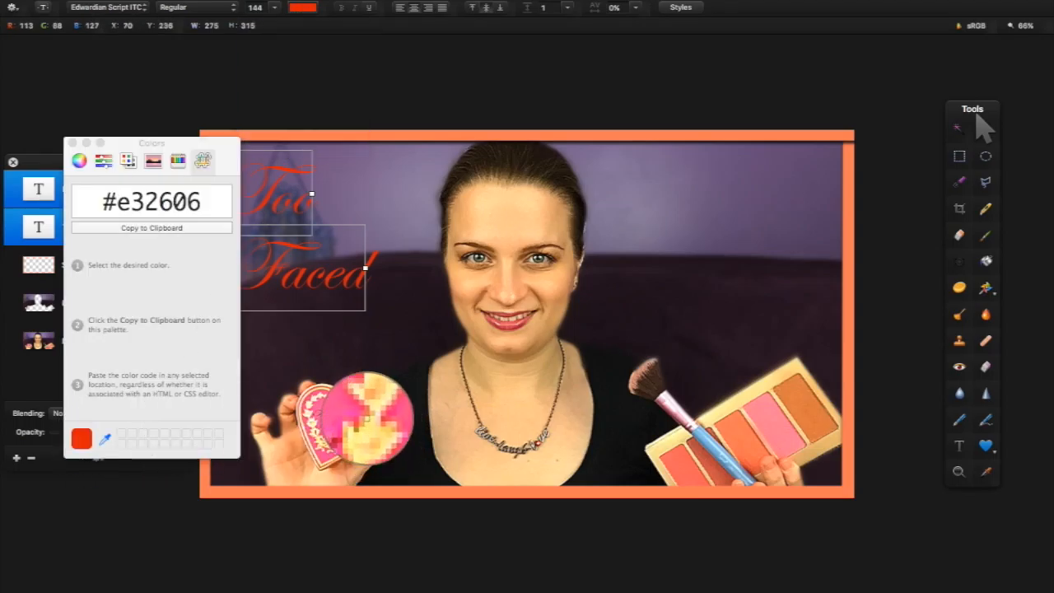
{"action": "left_click", "coordinate": [351, 390]}
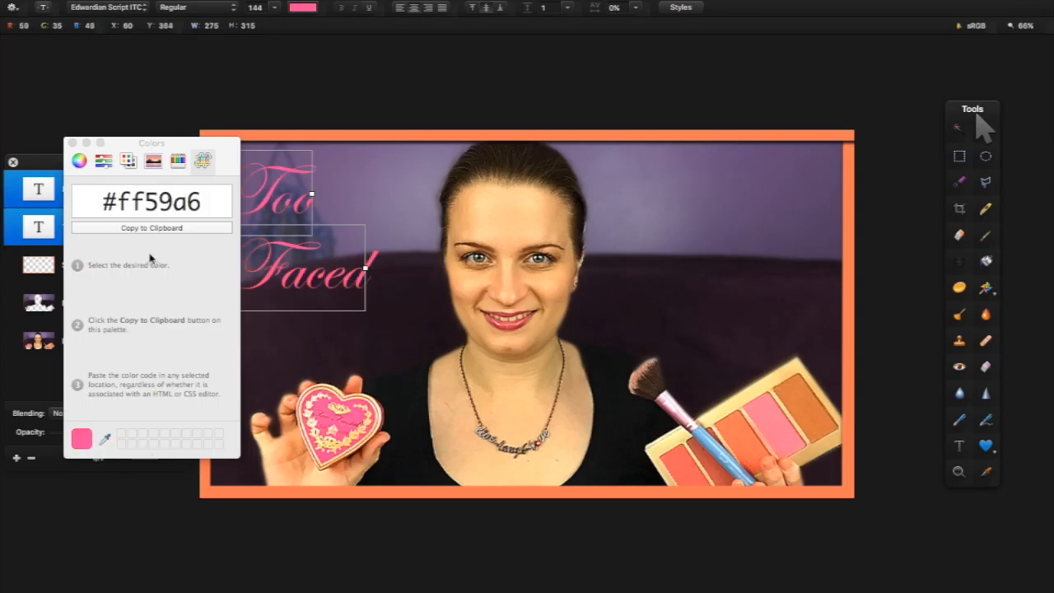
{"action": "left_click", "coordinate": [71, 143]}
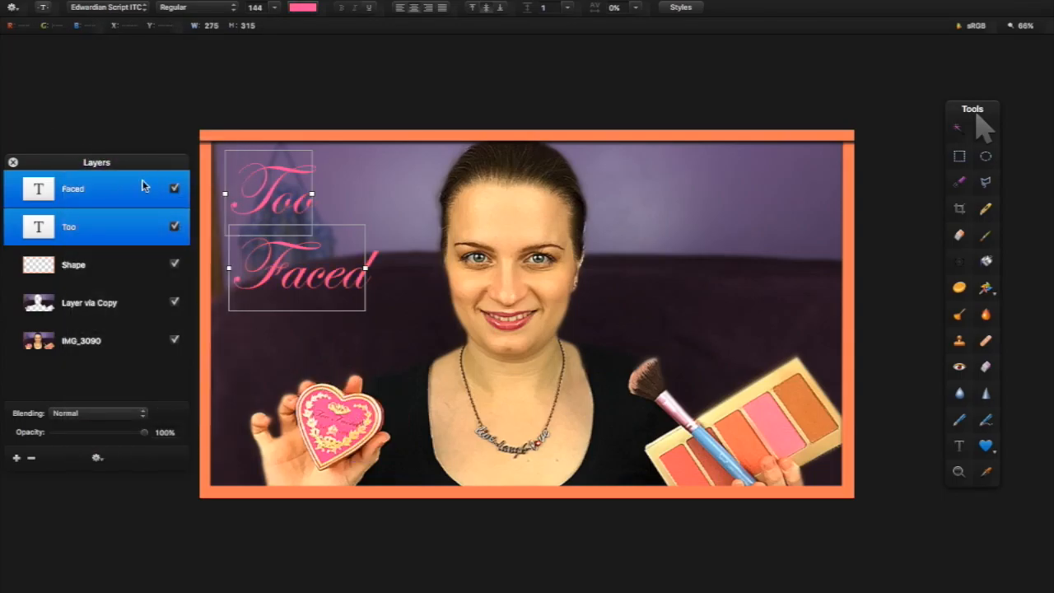
Give the title a drop shadow with 7 px offset and 100% opacity
{"action": "right_click", "coordinate": [94, 221]}
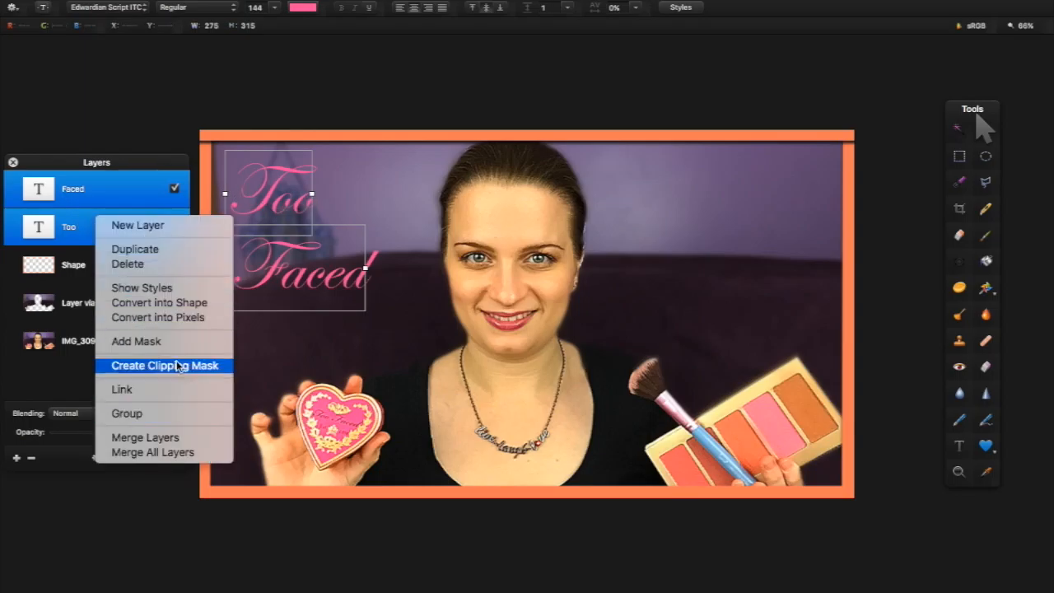
{"action": "left_click", "coordinate": [174, 290]}
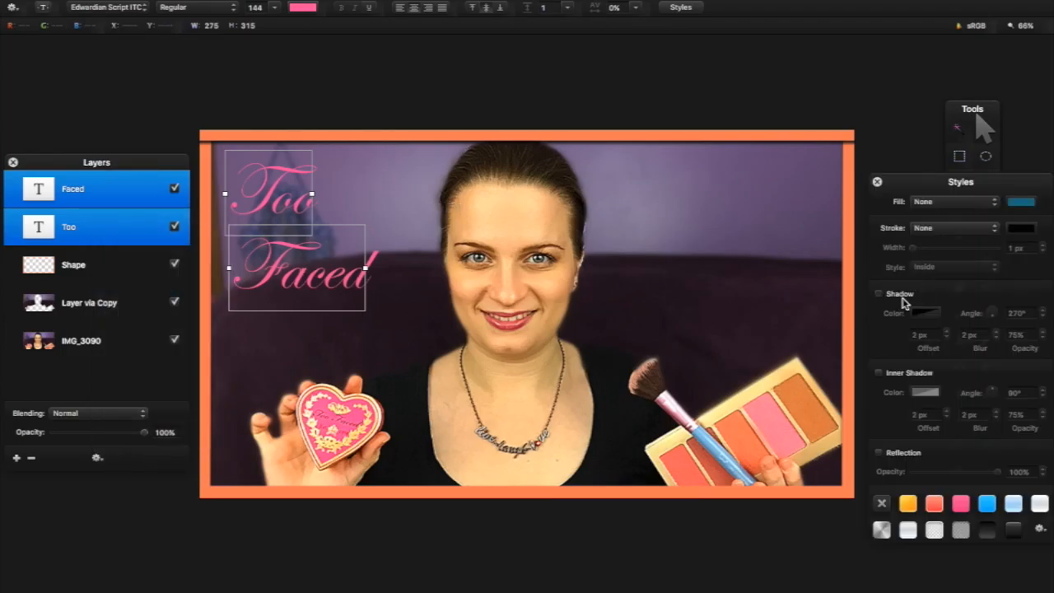
{"action": "left_click", "coordinate": [878, 293]}
{"action": "left_click", "coordinate": [946, 334]}
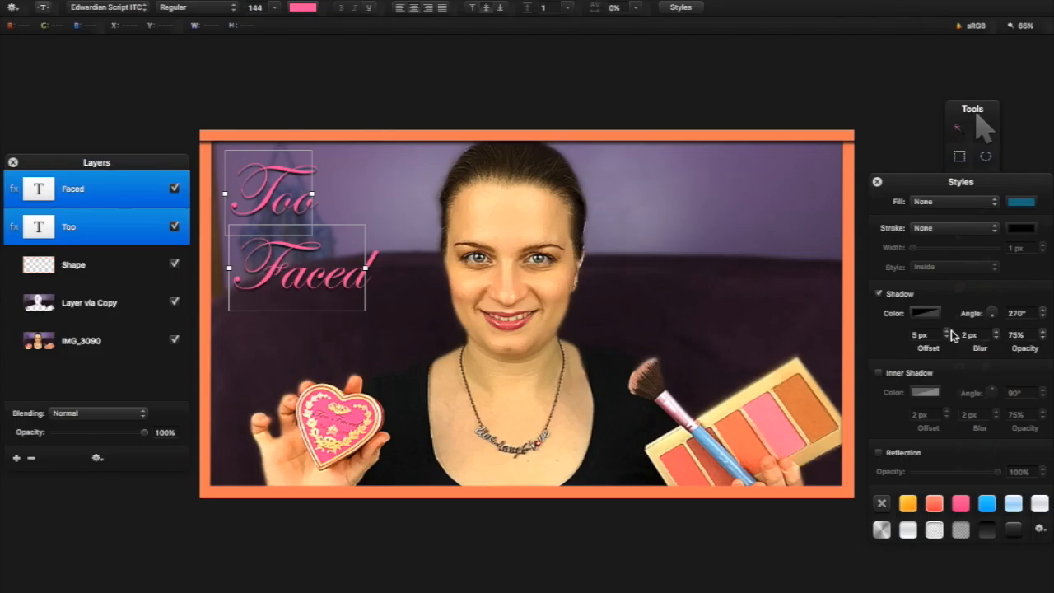
{"action": "left_click", "coordinate": [945, 331]}
{"action": "left_click", "coordinate": [946, 330]}
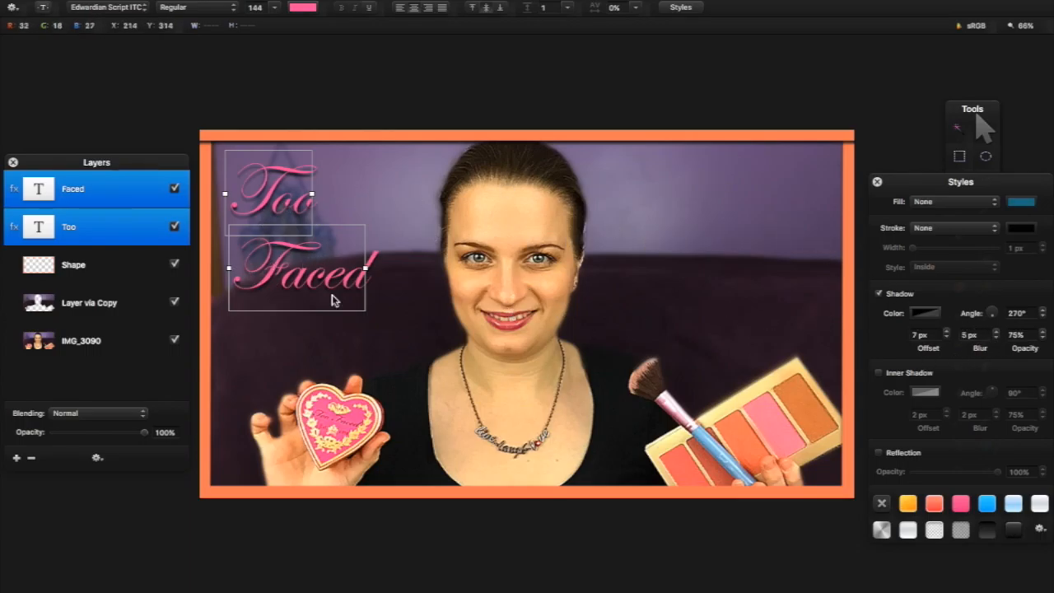
{"action": "left_click", "coordinate": [1014, 334]}
{"action": "type", "text": "10"}
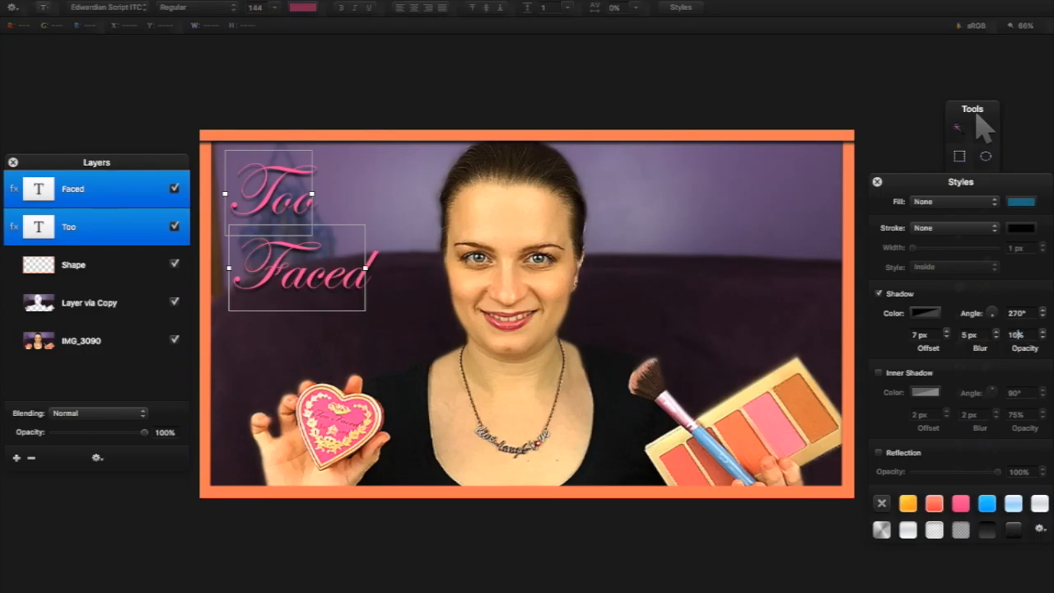
{"action": "type", "text": "0"}
{"action": "key", "text": "Return"}
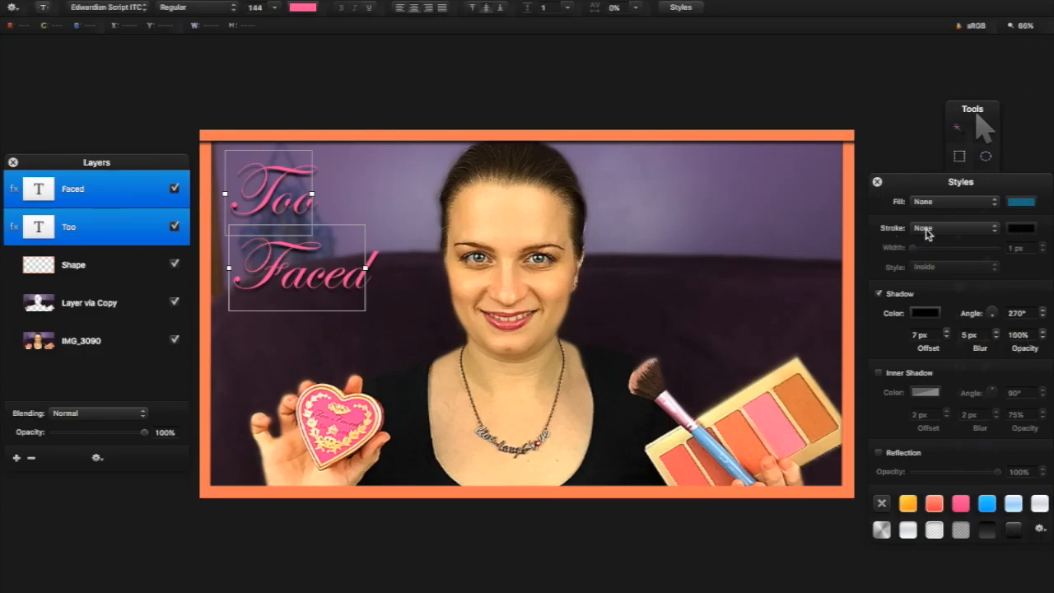
Add an inner shadow to the title, keeping its colour white
{"action": "left_click", "coordinate": [902, 375]}
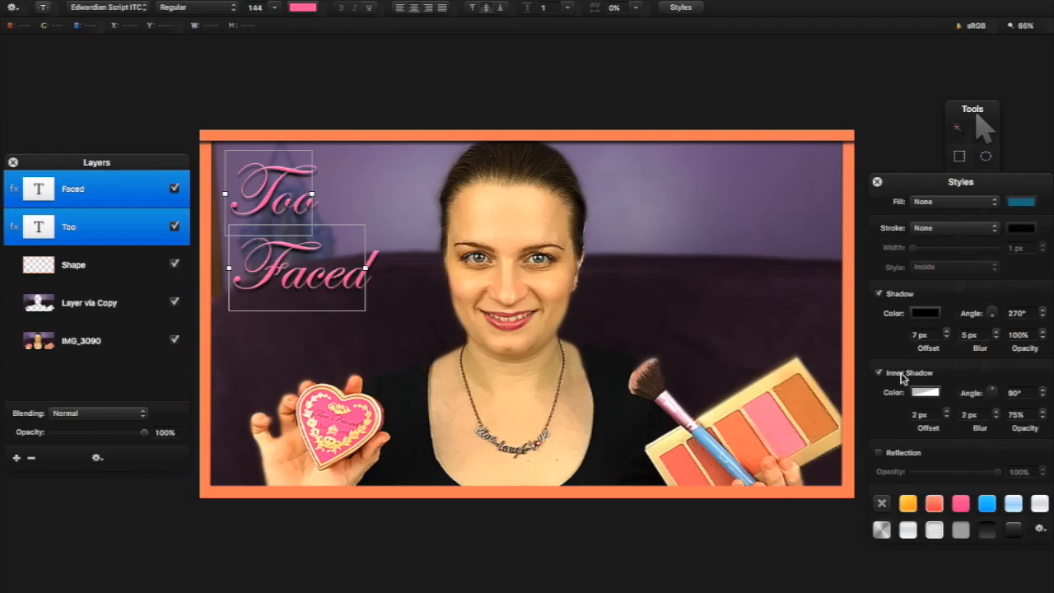
{"action": "left_click", "coordinate": [932, 397]}
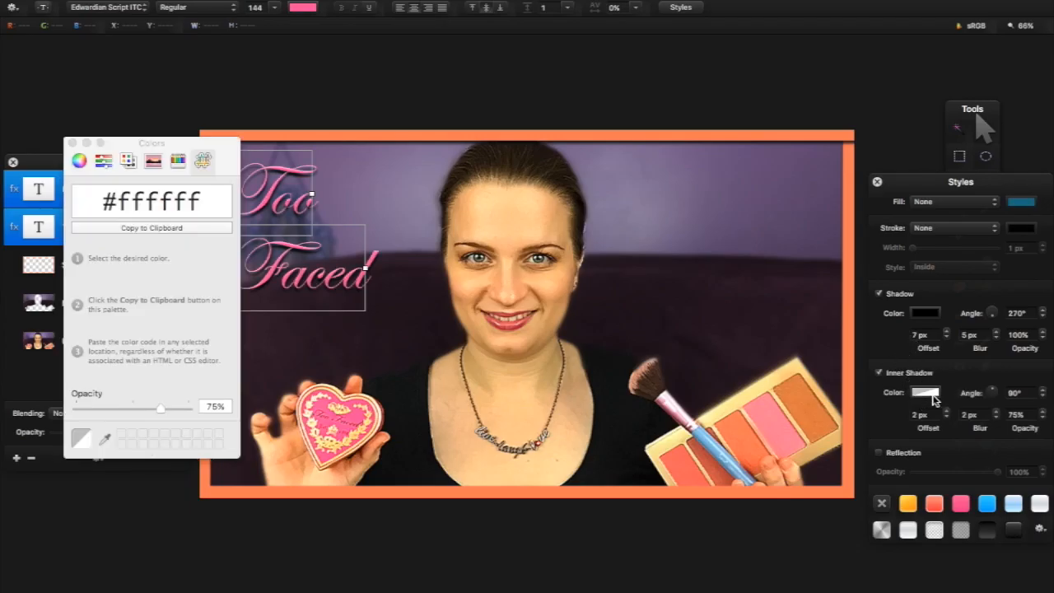
{"action": "left_click", "coordinate": [79, 161]}
{"action": "left_click_drag", "start_coordinate": [162, 378], "coordinate": [71, 359]}
{"action": "left_click", "coordinate": [73, 143]}
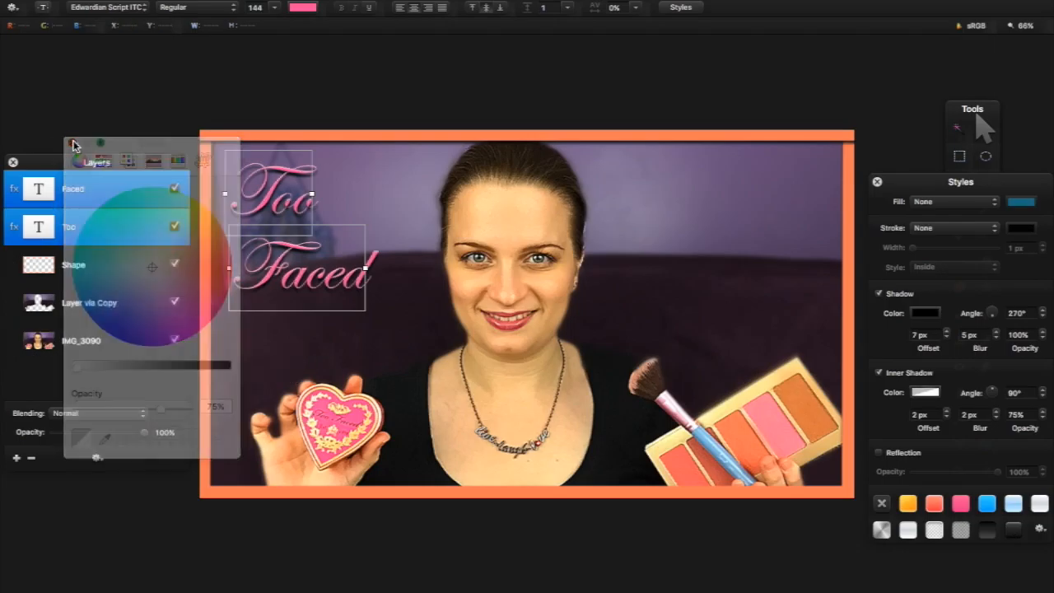
Set the inner shadow to 4 px offset, 5 px blur and 50% opacity
{"action": "left_click", "coordinate": [946, 411]}
{"action": "left_click", "coordinate": [947, 410]}
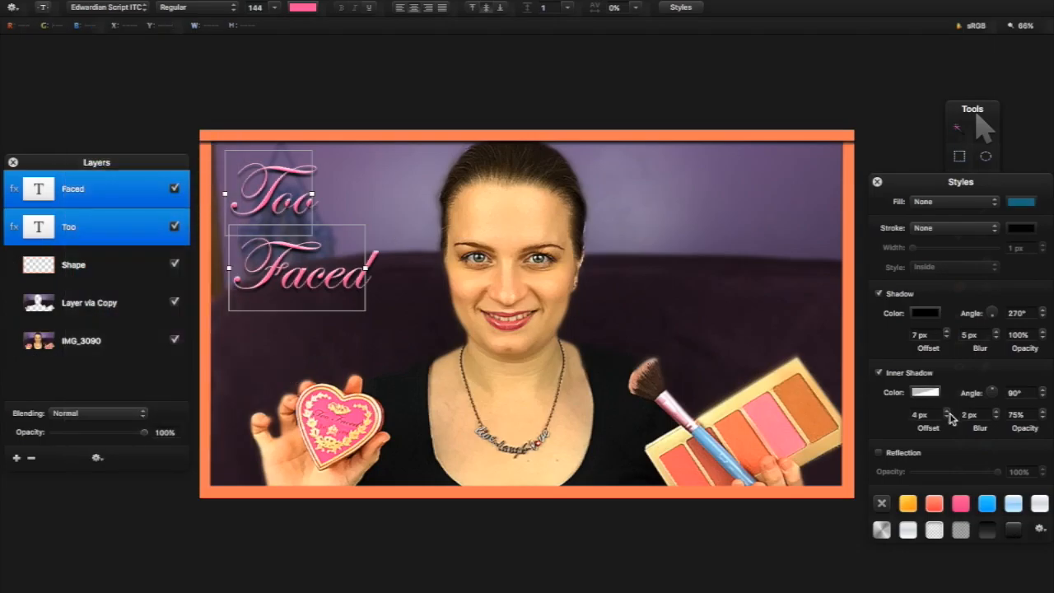
{"action": "left_click", "coordinate": [995, 412]}
{"action": "left_click", "coordinate": [995, 412]}
{"action": "left_click", "coordinate": [995, 412]}
{"action": "left_click", "coordinate": [1014, 414]}
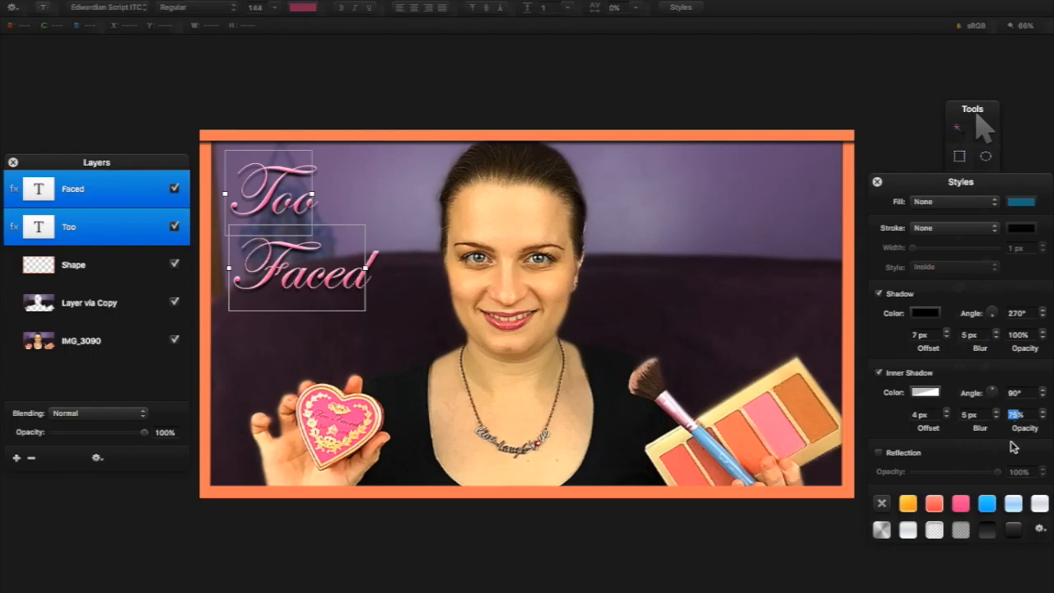
{"action": "type", "text": "50"}
{"action": "key", "text": "Return"}
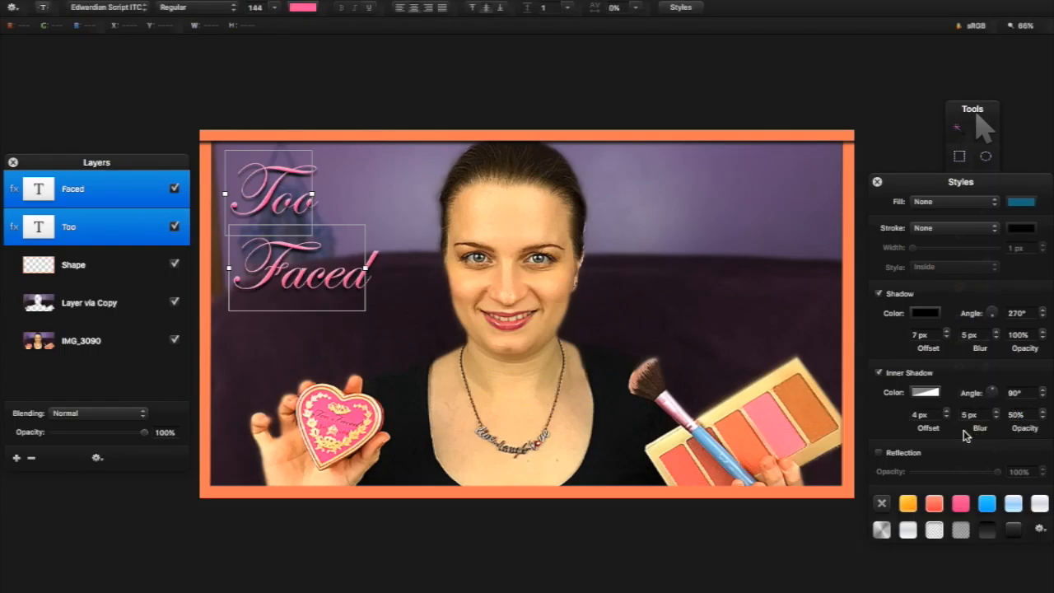
{"action": "left_click", "coordinate": [877, 182]}
{"action": "left_click", "coordinate": [391, 247]}
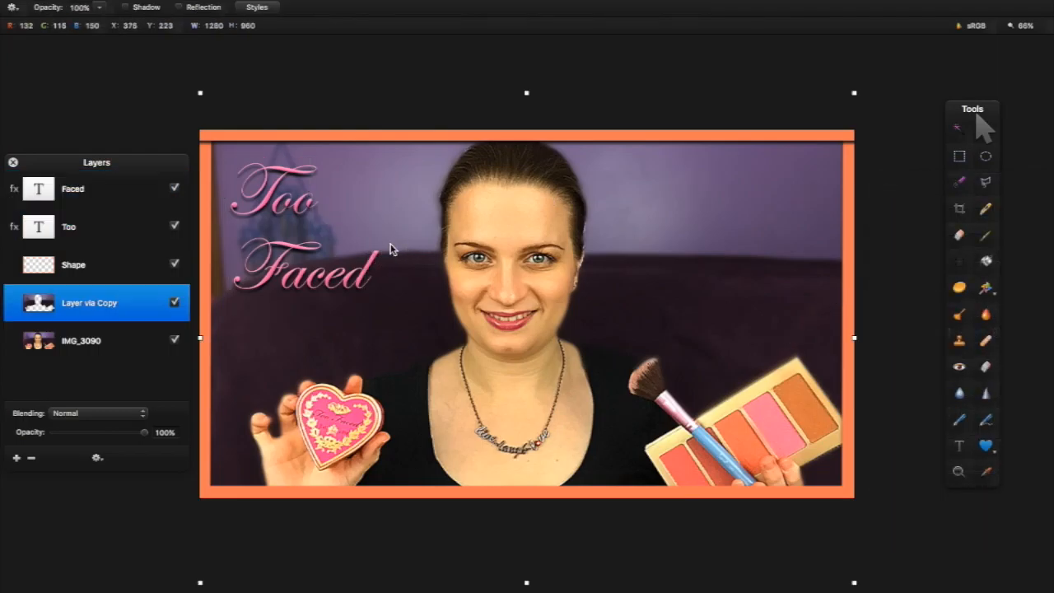
Set the Too and Faced layers to text size 200, restoring them after an accidental delete
{"action": "left_click", "coordinate": [284, 216]}
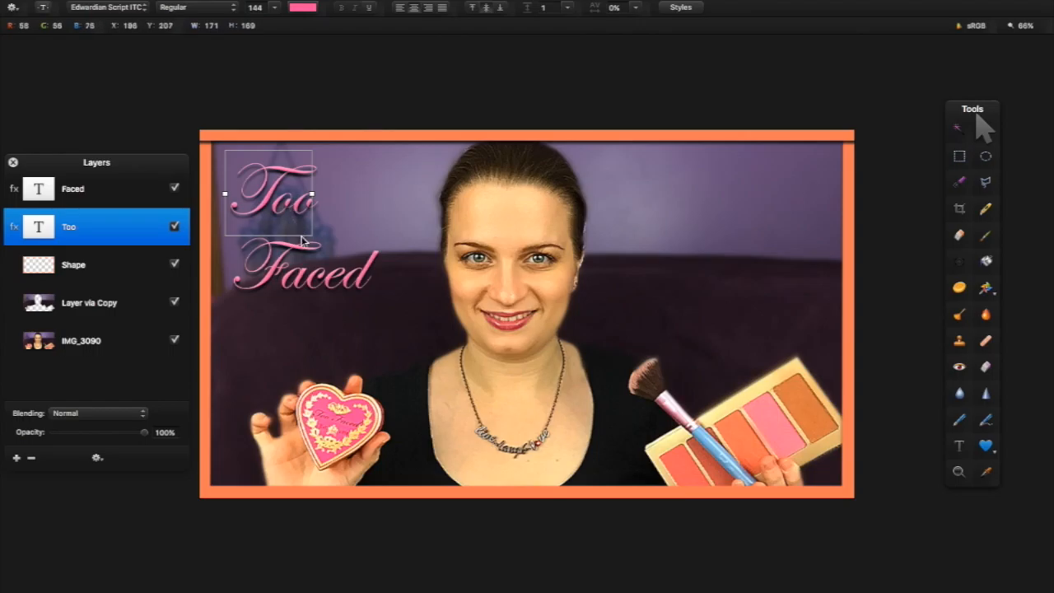
{"action": "left_click", "coordinate": [286, 257], "text": "shift"}
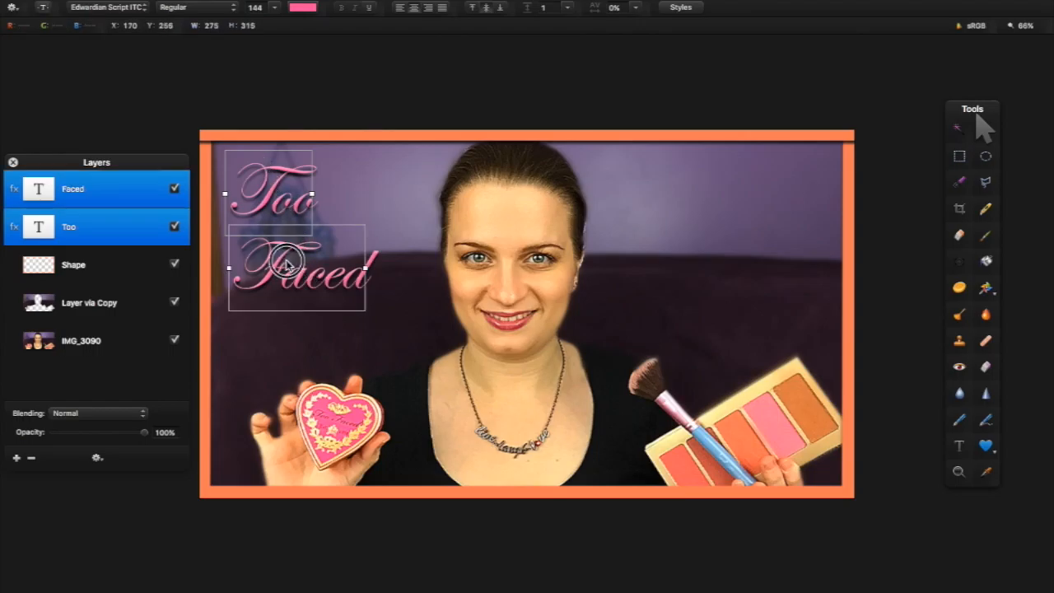
{"action": "left_click", "coordinate": [276, 8]}
{"action": "left_click", "coordinate": [260, 8]}
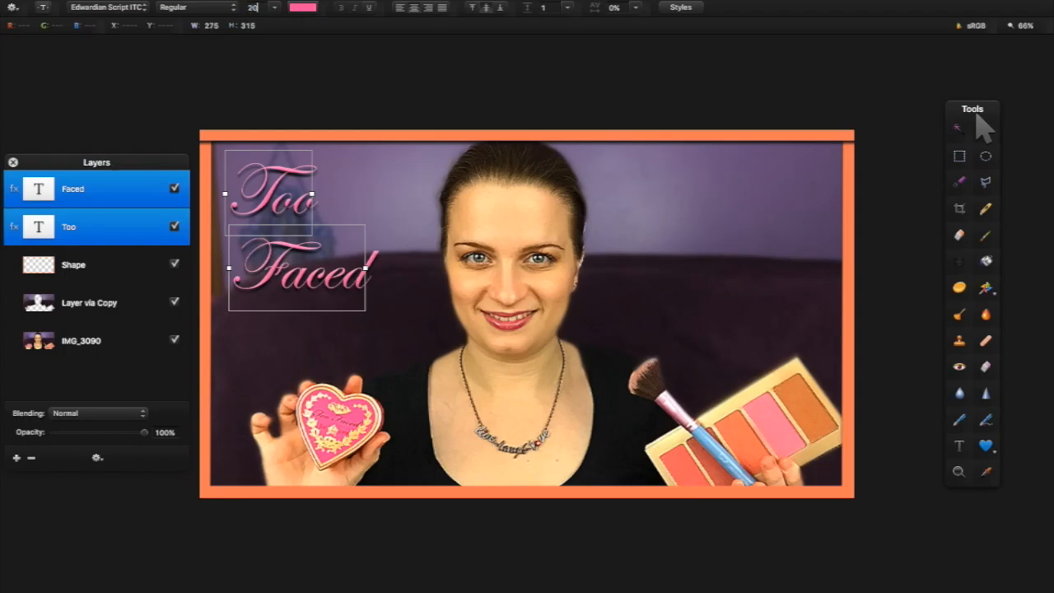
{"action": "key", "text": "Return"}
{"action": "key", "text": "Delete"}
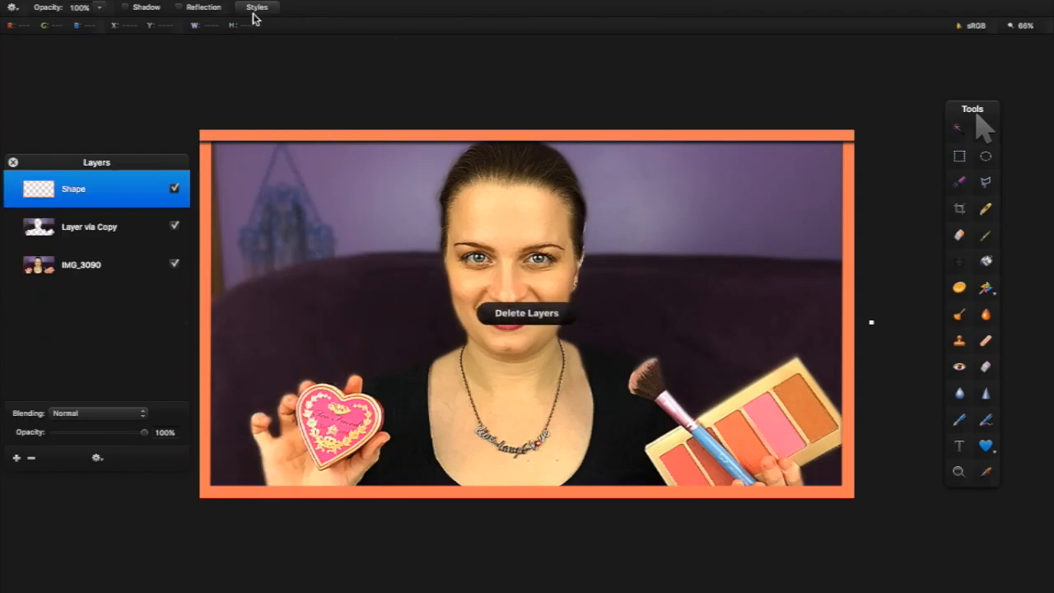
{"action": "key", "text": "ctrl+z"}
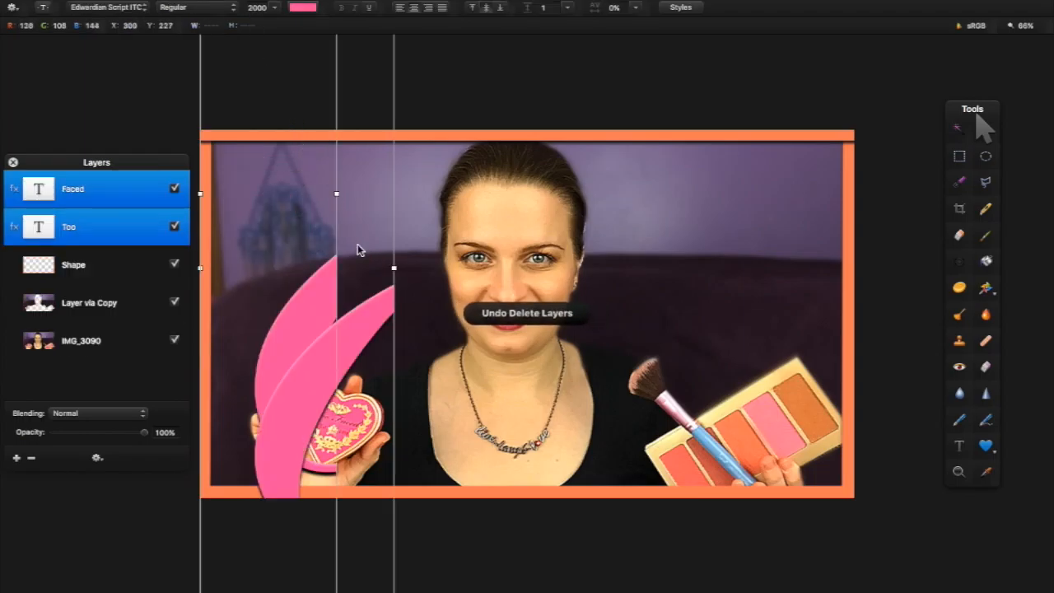
{"action": "left_click", "coordinate": [258, 8]}
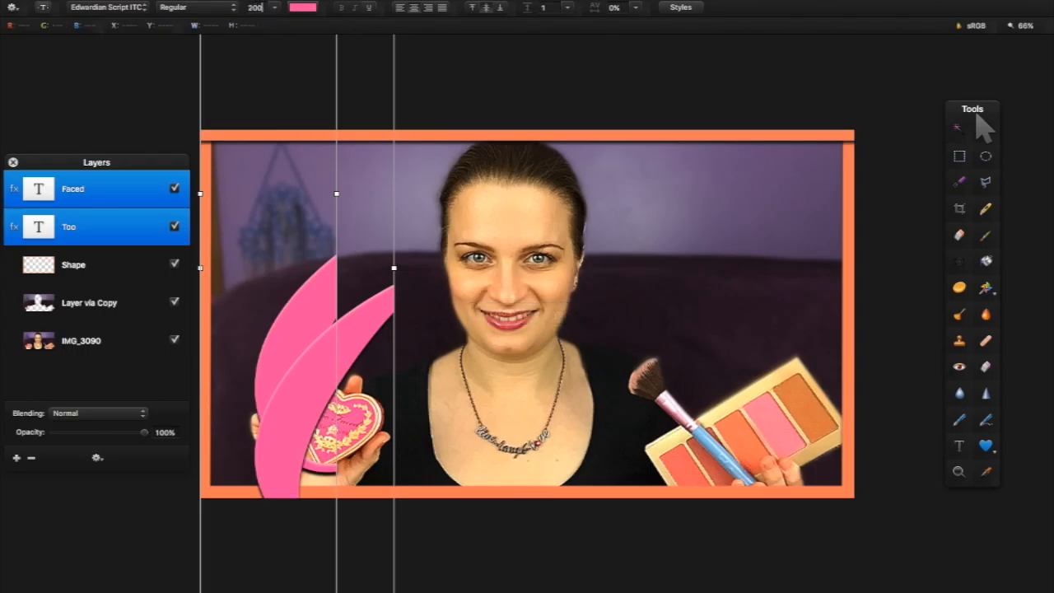
{"action": "type", "text": "200"}
{"action": "key", "text": "Return"}
Move Faced down and right and Too to the right, above Faced
{"action": "left_click", "coordinate": [361, 134]}
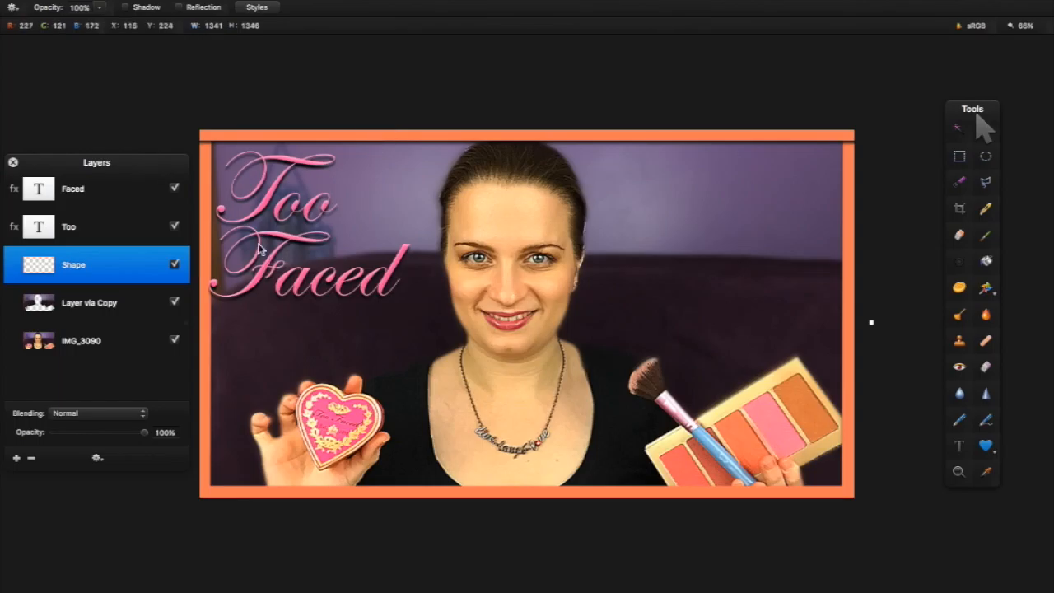
{"action": "left_click_drag", "start_coordinate": [292, 263], "coordinate": [314, 291]}
{"action": "left_click_drag", "start_coordinate": [280, 189], "coordinate": [332, 191]}
{"action": "left_click_drag", "start_coordinate": [337, 313], "coordinate": [324, 313]}
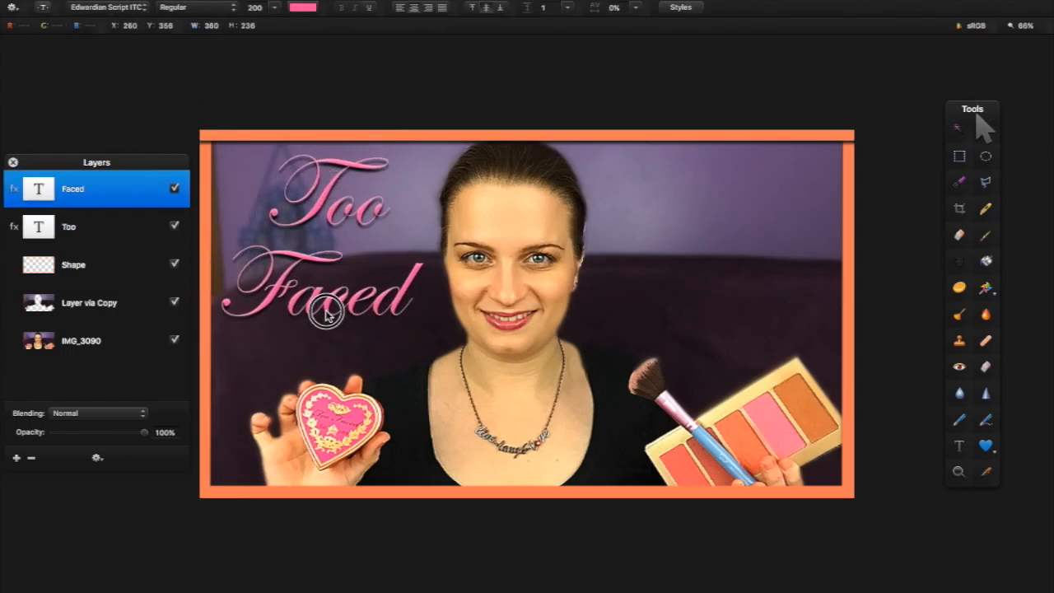
{"action": "left_click", "coordinate": [414, 176]}
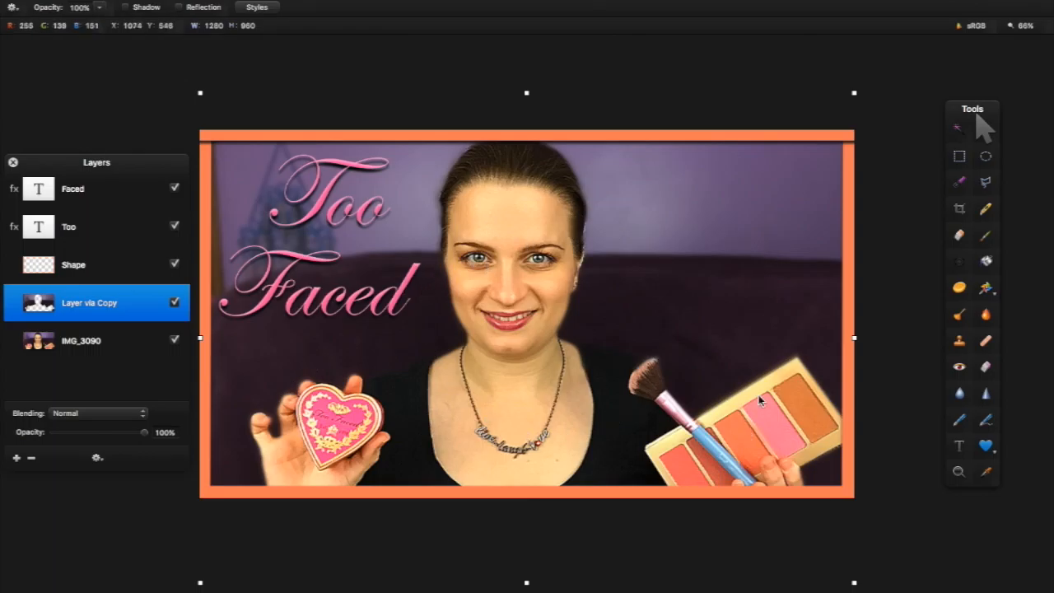
Quick-select the heart compact on IMG_3090 and copy it onto its own layer
{"action": "left_click", "coordinate": [961, 182]}
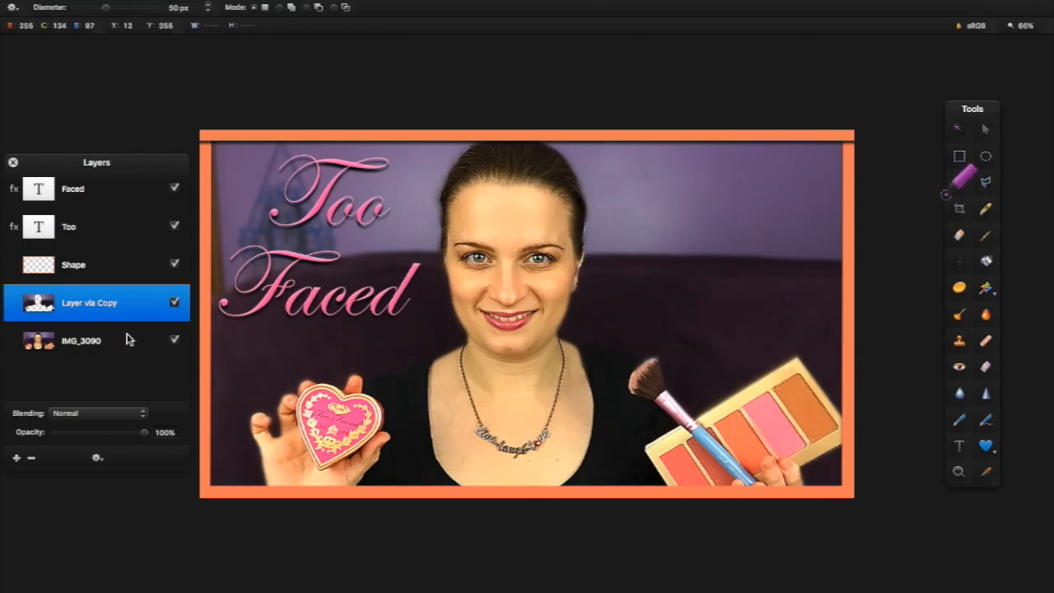
{"action": "left_click", "coordinate": [66, 341]}
{"action": "mouse_move", "coordinate": [346, 419]}
{"action": "left_mouse_down"}
{"action": "mouse_move", "coordinate": [329, 442]}
{"action": "mouse_move", "coordinate": [310, 404]}
{"action": "mouse_move", "coordinate": [322, 447]}
{"action": "mouse_move", "coordinate": [345, 412]}
{"action": "mouse_move", "coordinate": [361, 404]}
{"action": "mouse_move", "coordinate": [370, 416]}
{"action": "mouse_move", "coordinate": [320, 430]}
{"action": "mouse_move", "coordinate": [306, 404]}
{"action": "left_mouse_up"}
{"action": "right_click", "coordinate": [329, 414]}
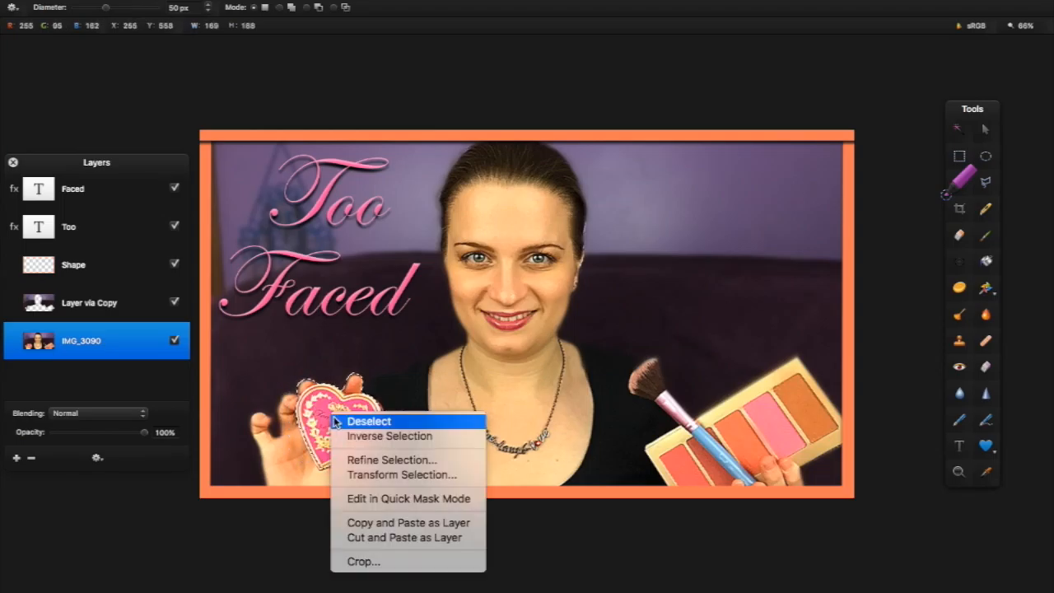
{"action": "left_click", "coordinate": [382, 525]}
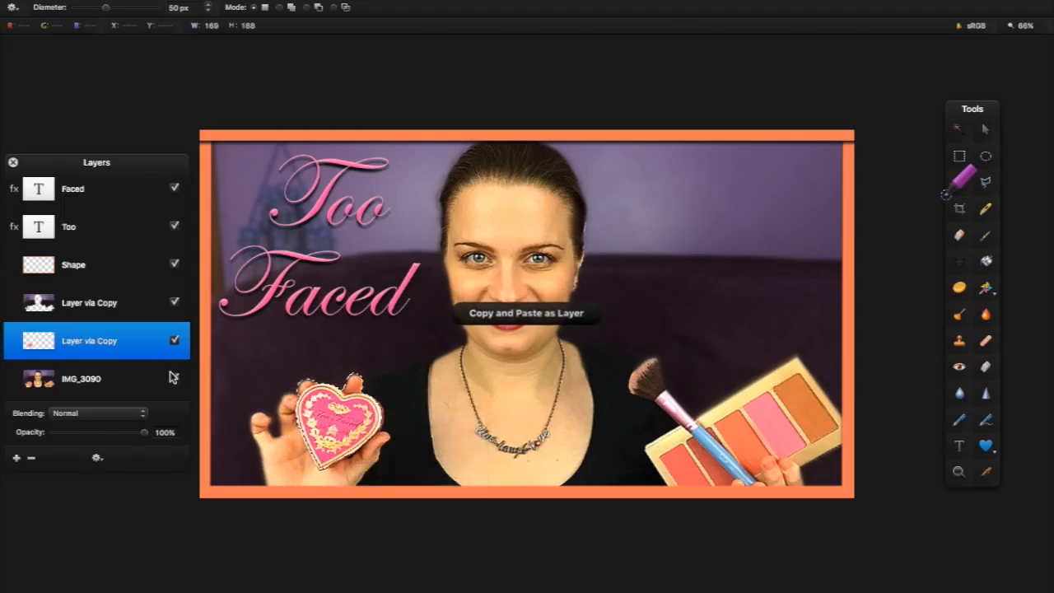
Hide IMG_3090 to check the heart cut-out, deselect, then show IMG_3090 again
{"action": "left_click", "coordinate": [174, 377]}
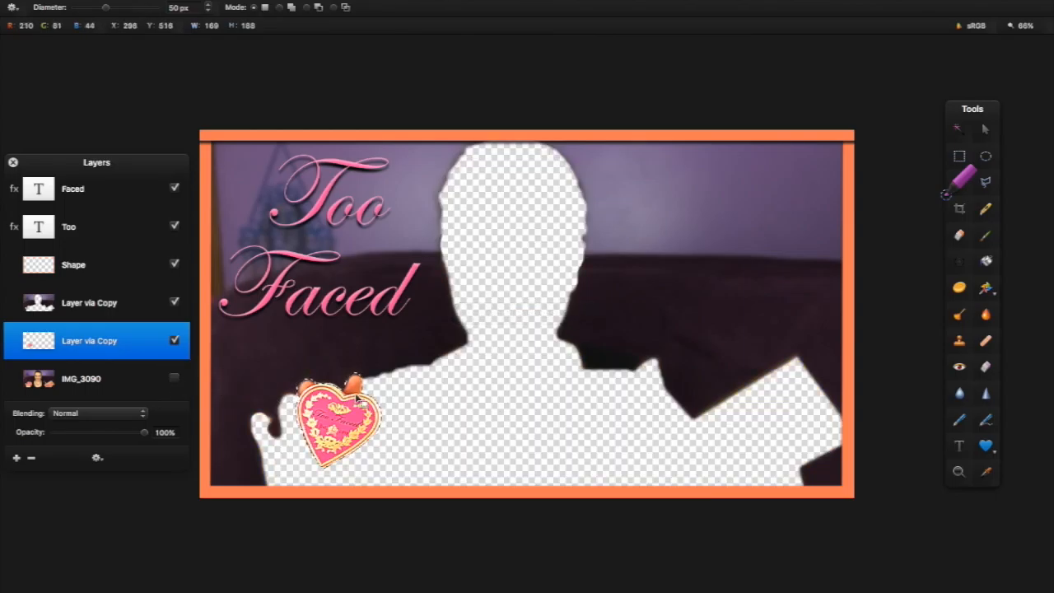
{"action": "right_click", "coordinate": [332, 399]}
{"action": "left_click", "coordinate": [375, 415]}
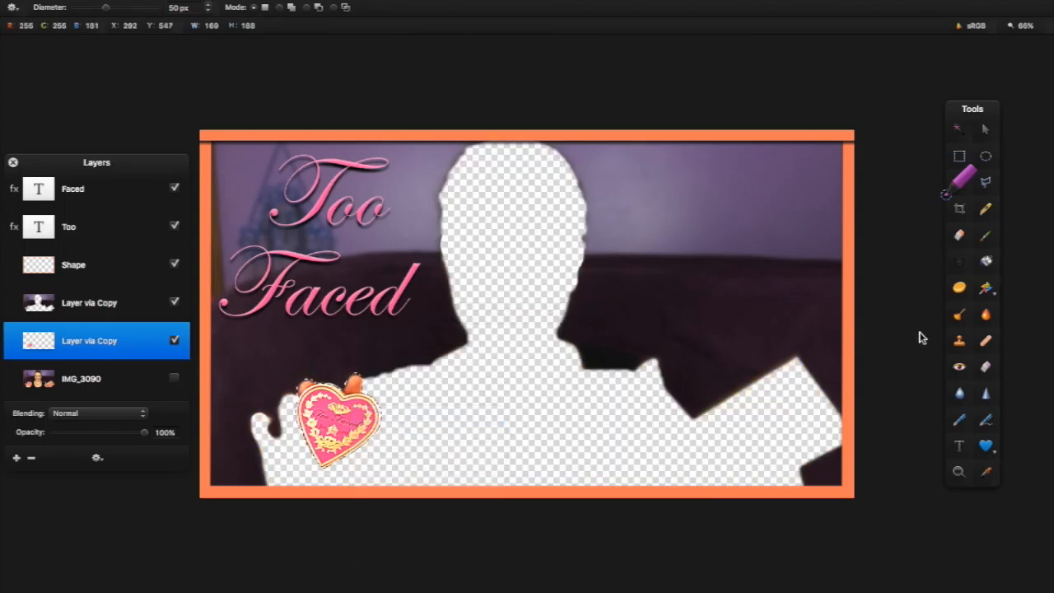
{"action": "left_click", "coordinate": [959, 235]}
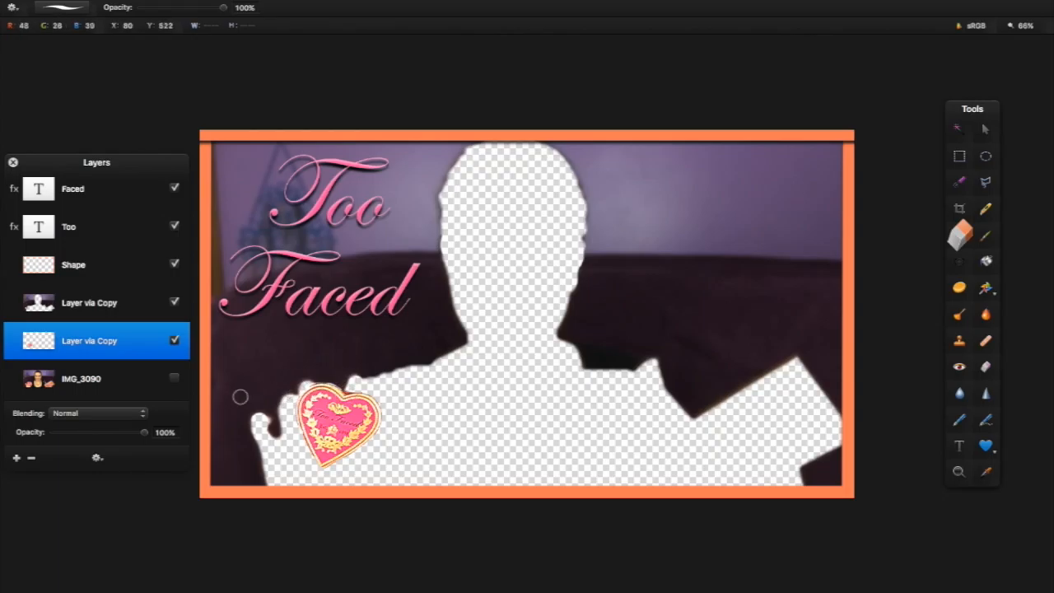
{"action": "left_click", "coordinate": [174, 376]}
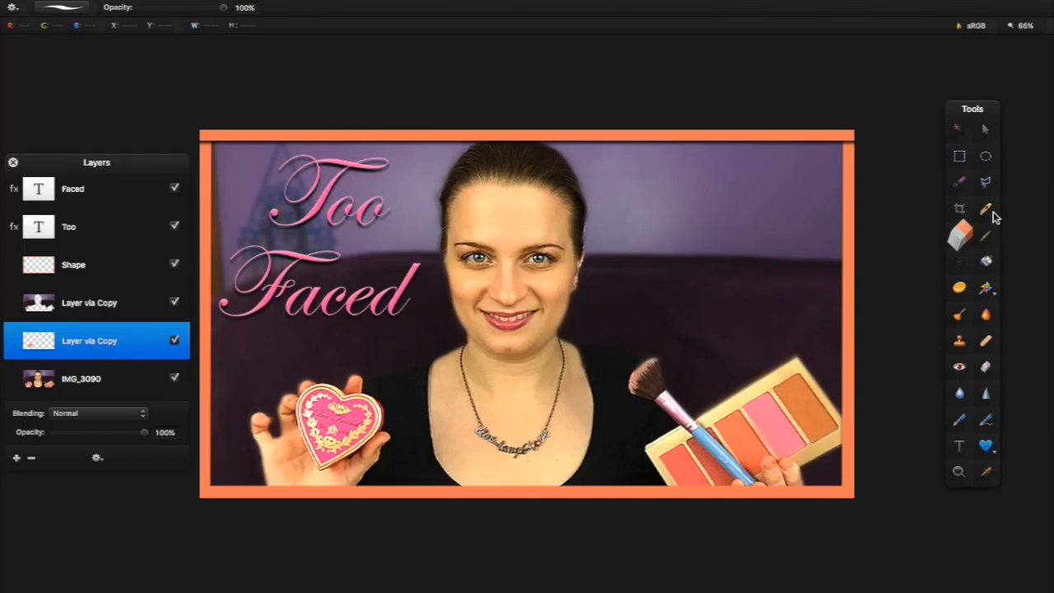
Give the heart layer a solid outline in the title's pink
{"action": "right_click", "coordinate": [123, 350]}
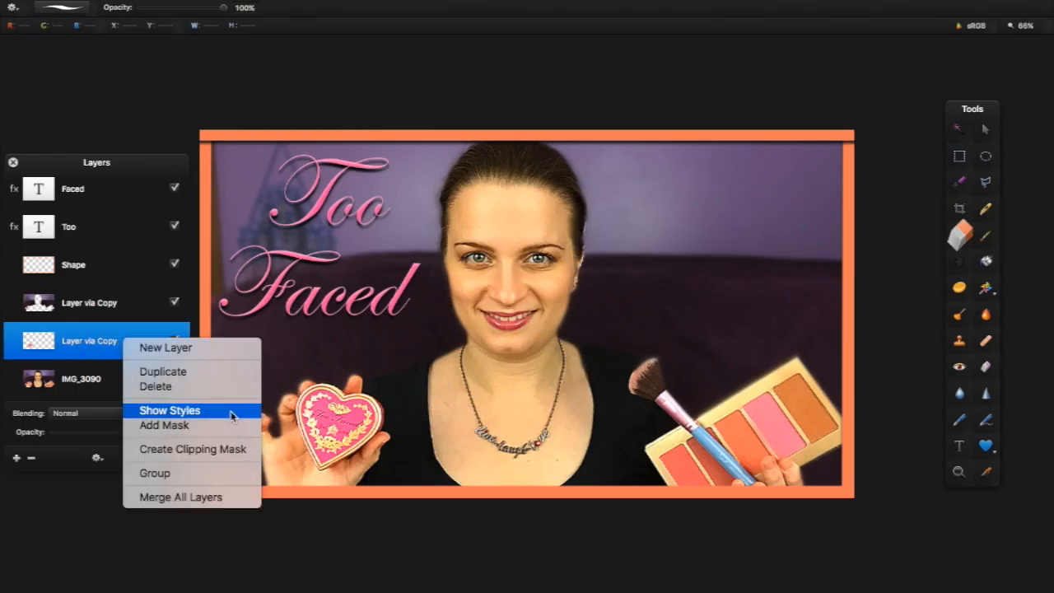
{"action": "left_click", "coordinate": [231, 410]}
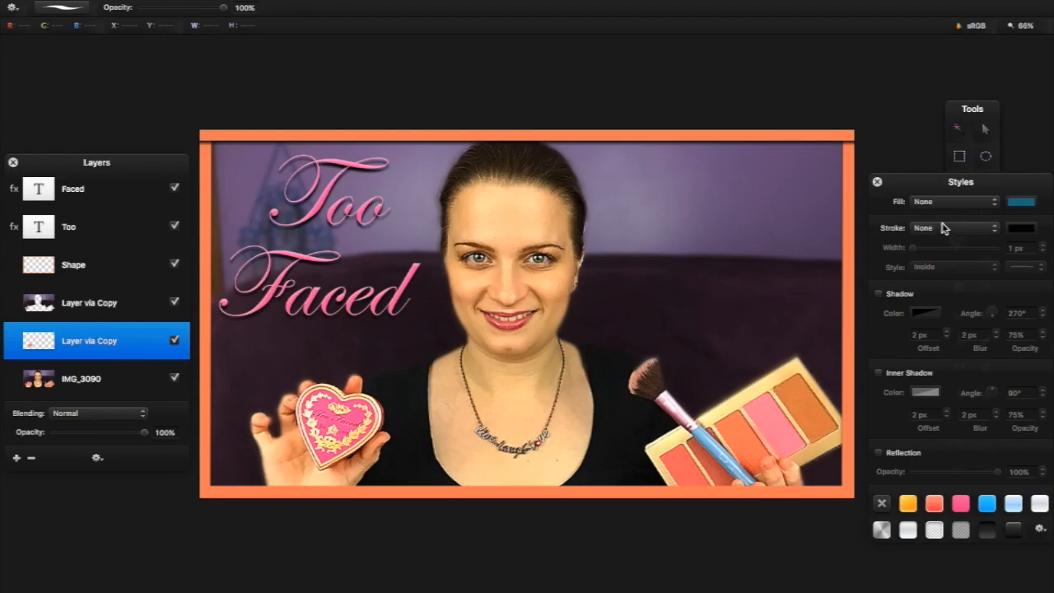
{"action": "left_click", "coordinate": [943, 228]}
{"action": "left_click", "coordinate": [944, 240]}
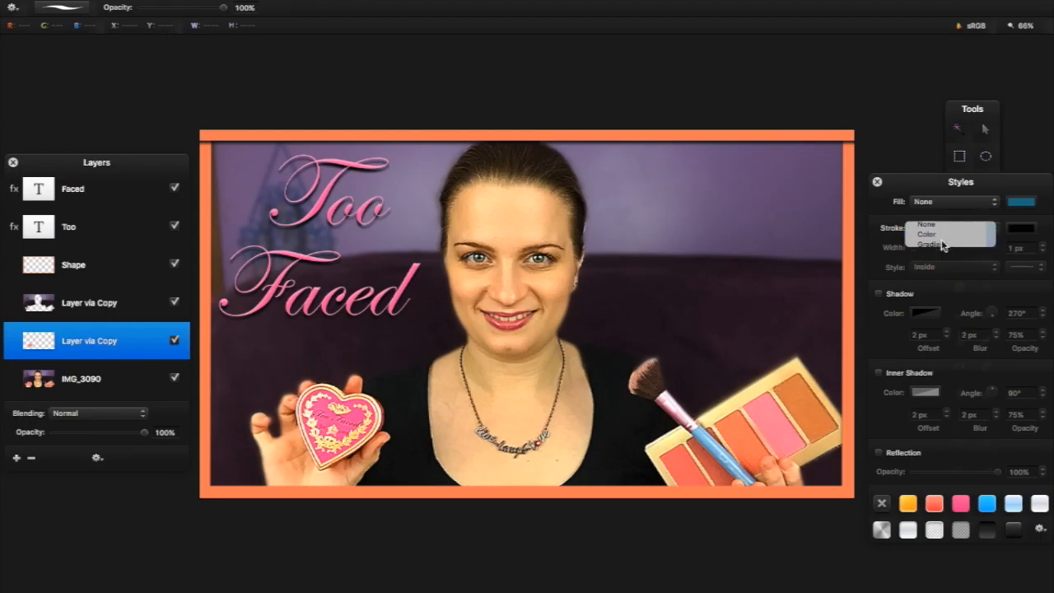
{"action": "left_click", "coordinate": [1021, 229]}
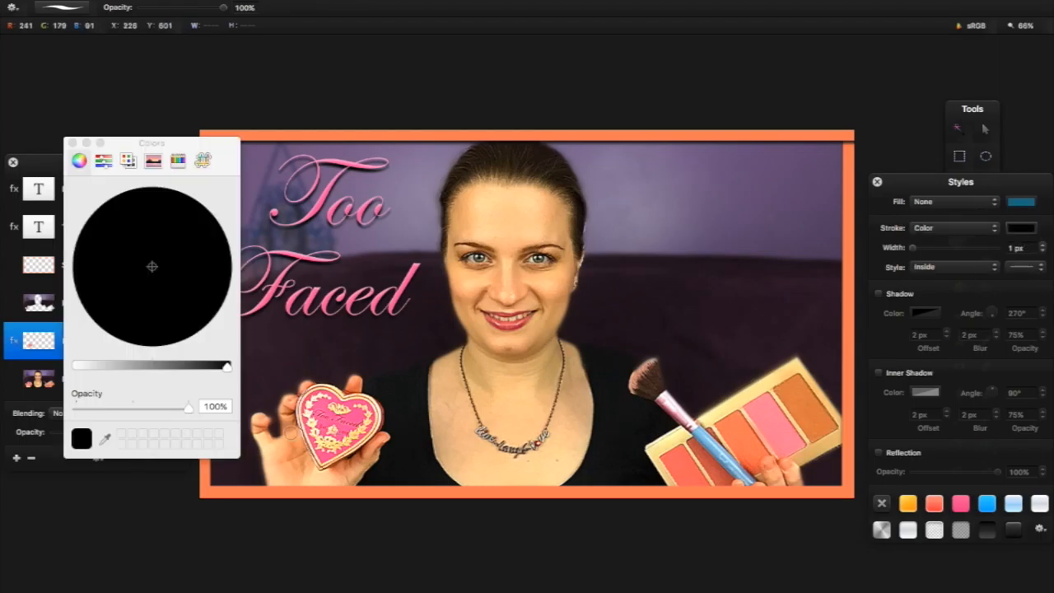
{"action": "left_click", "coordinate": [105, 439]}
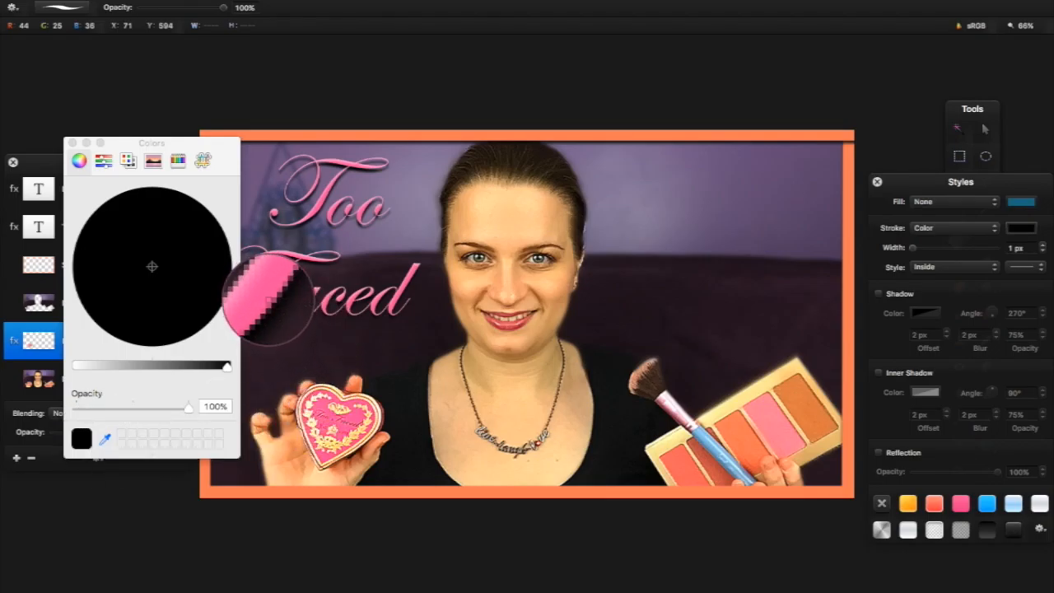
{"action": "left_click", "coordinate": [265, 297]}
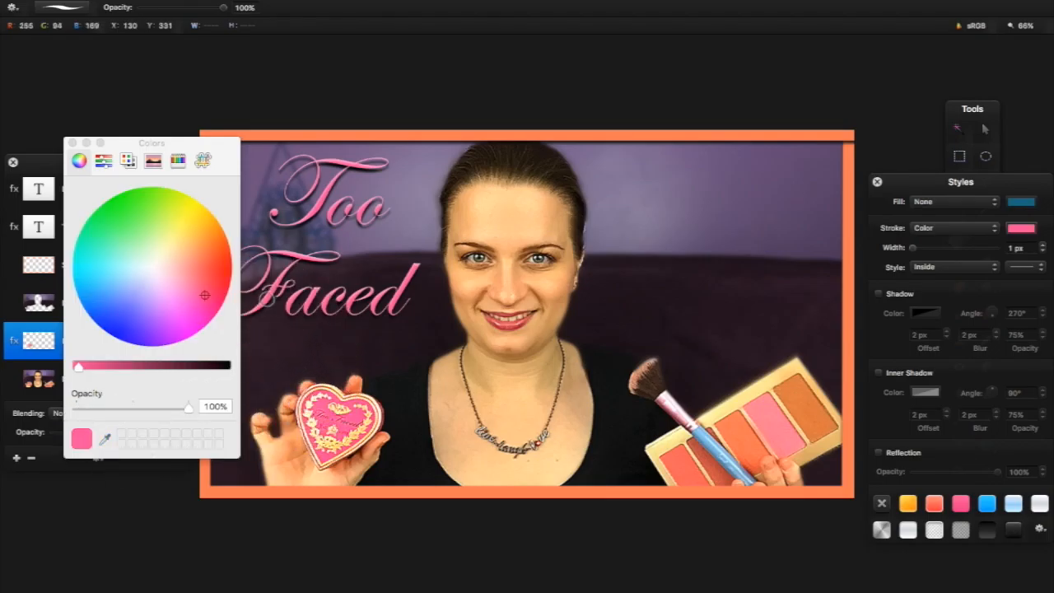
{"action": "left_click", "coordinate": [72, 143]}
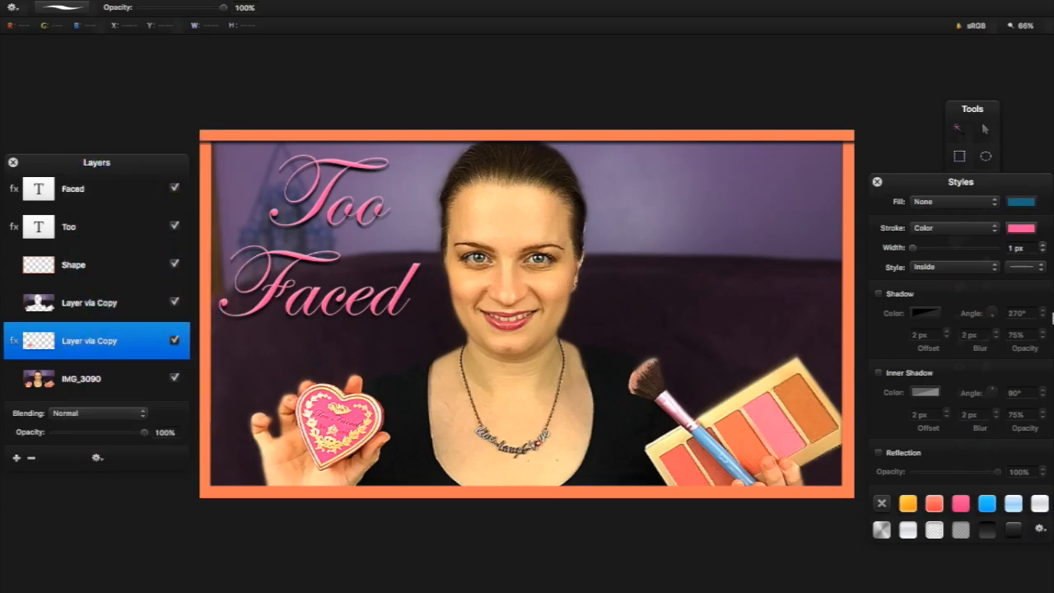
Make the heart's outline dashed, 5 px and outside, moving the heart layer above the other cut-out
{"action": "left_click", "coordinate": [1014, 273]}
{"action": "left_click", "coordinate": [1018, 280]}
{"action": "left_click", "coordinate": [1043, 246]}
{"action": "left_click_drag", "start_coordinate": [54, 341], "coordinate": [62, 301]}
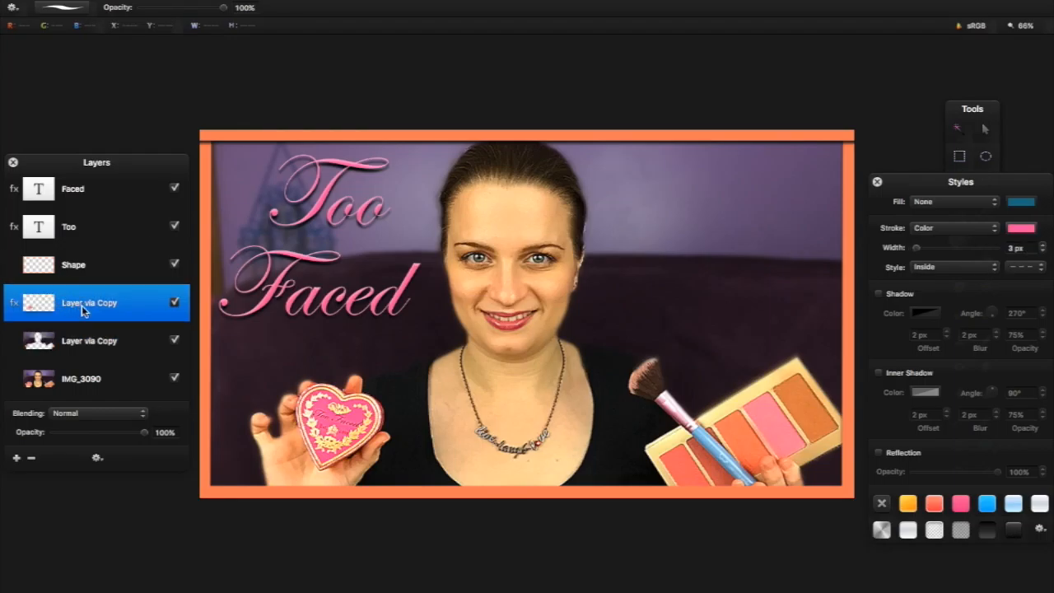
{"action": "left_click", "coordinate": [925, 265]}
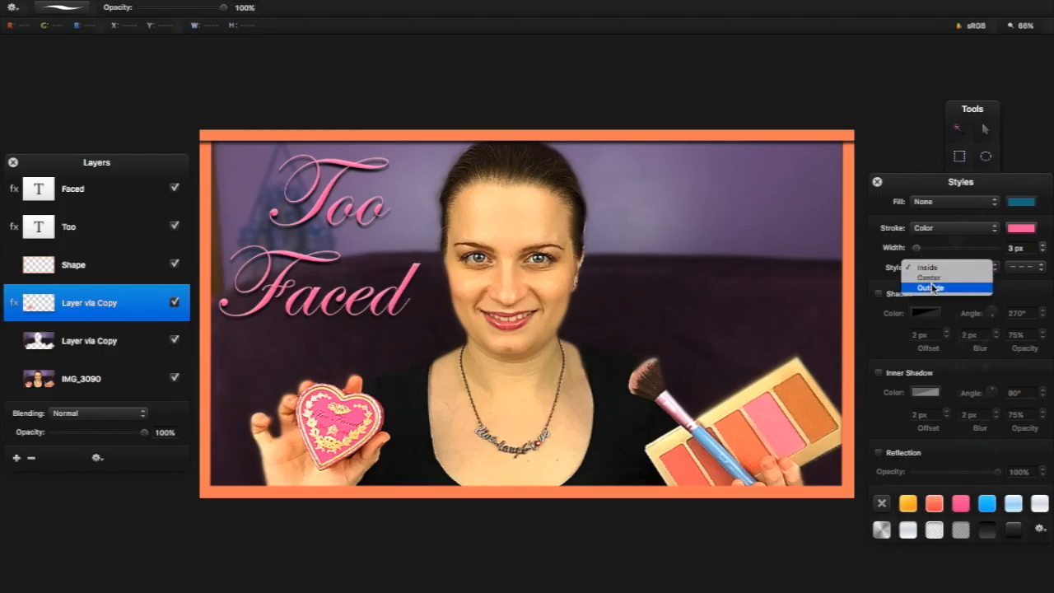
{"action": "left_click", "coordinate": [932, 288]}
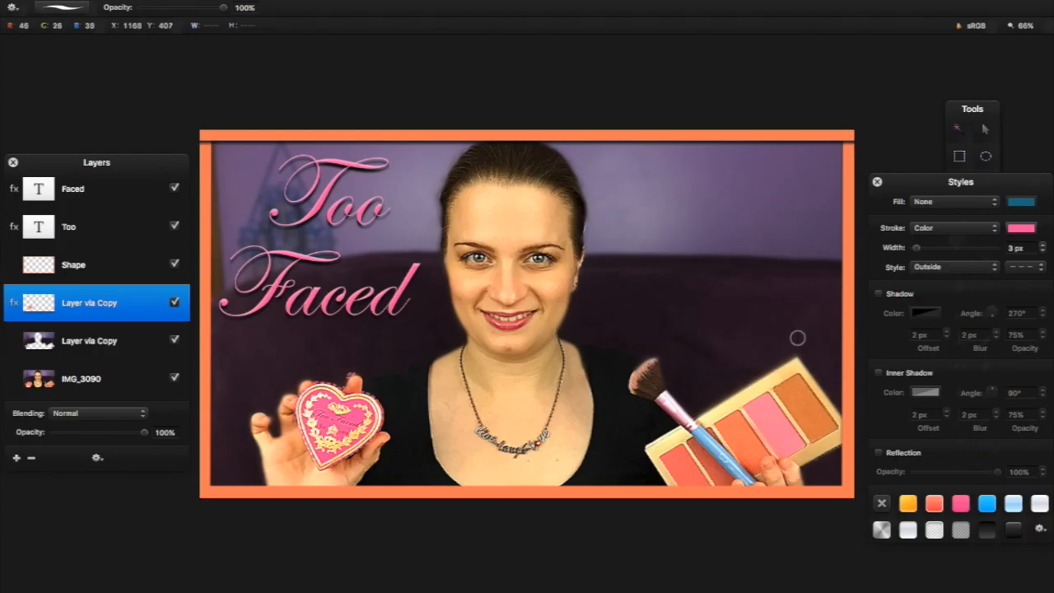
{"action": "left_click", "coordinate": [1040, 246]}
{"action": "left_click", "coordinate": [1040, 246]}
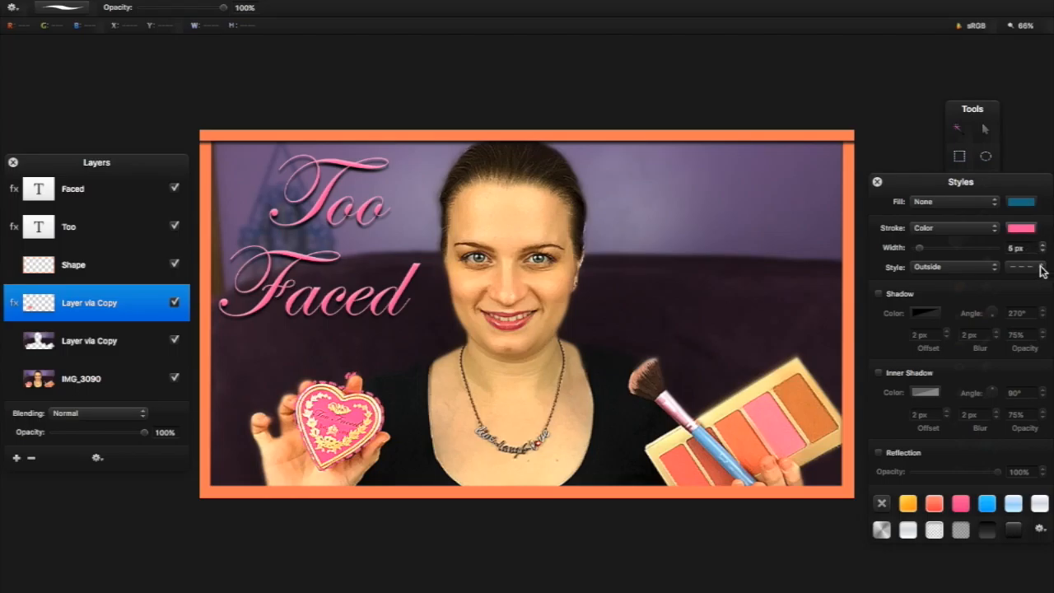
Add a drop shadow to the heart with 5 px offset and 4 px blur
{"action": "left_click", "coordinate": [1021, 228]}
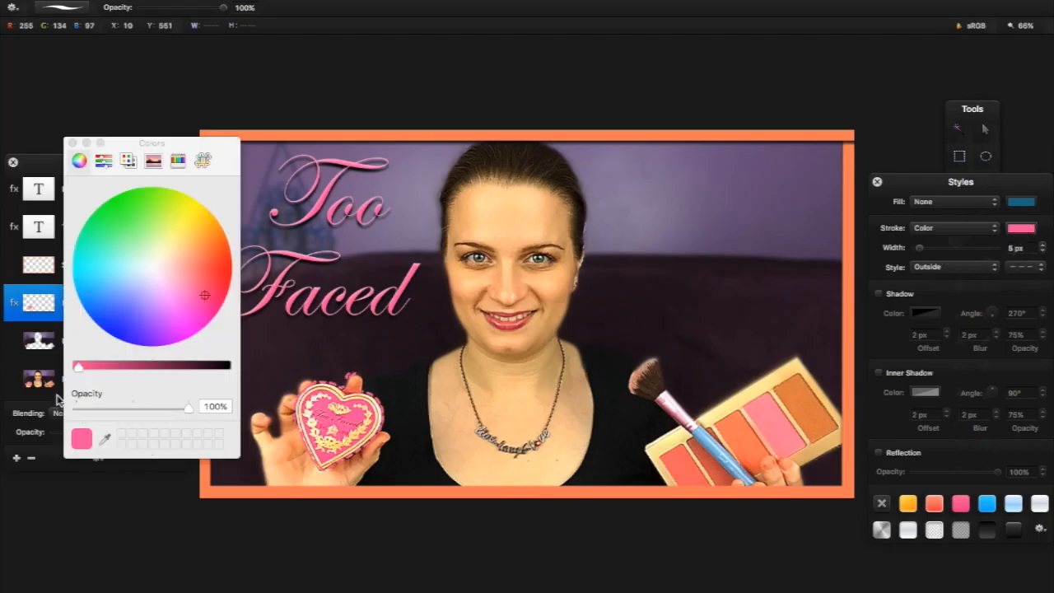
{"action": "left_click_drag", "start_coordinate": [97, 365], "coordinate": [49, 367]}
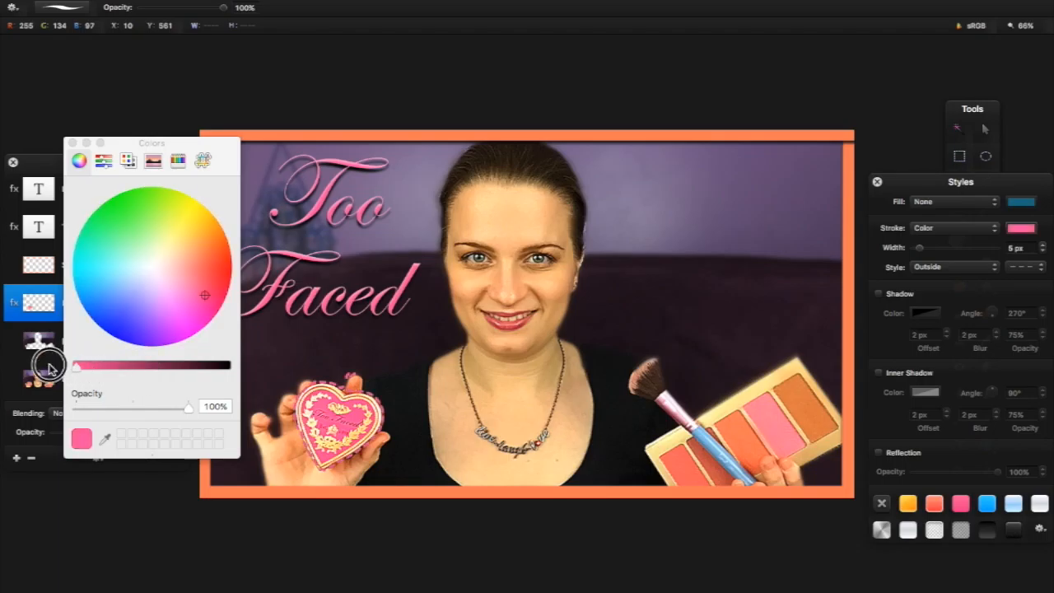
{"action": "left_click", "coordinate": [73, 144]}
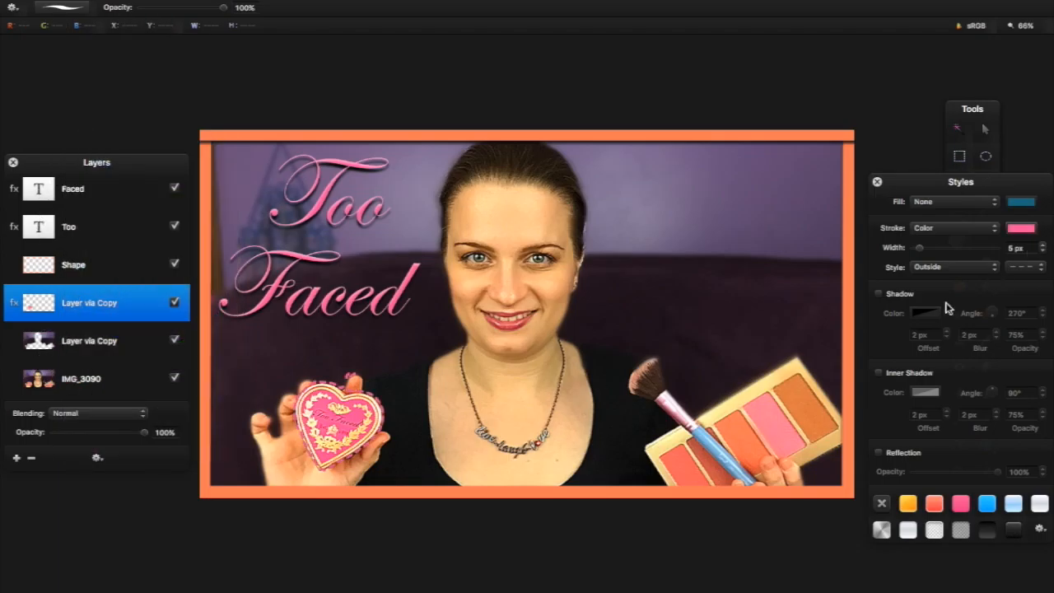
{"action": "left_click", "coordinate": [878, 294]}
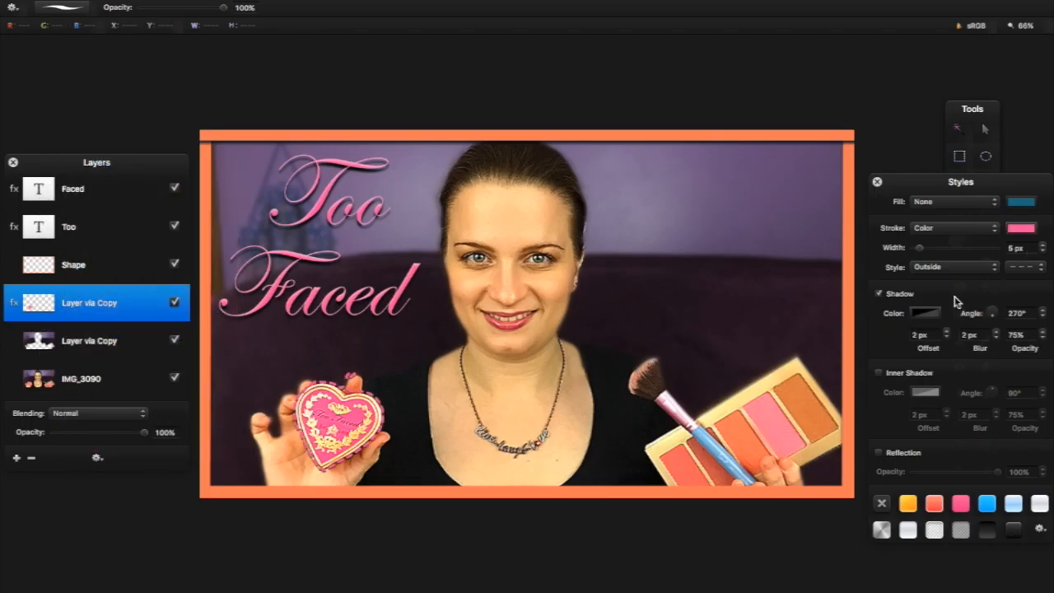
{"action": "left_click", "coordinate": [947, 333]}
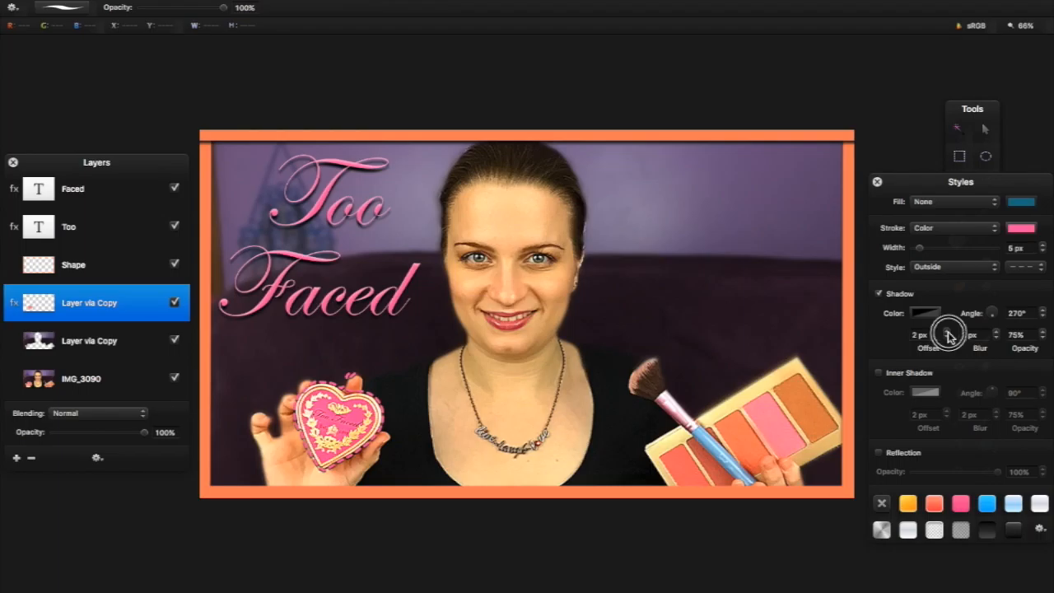
{"action": "left_click", "coordinate": [995, 330]}
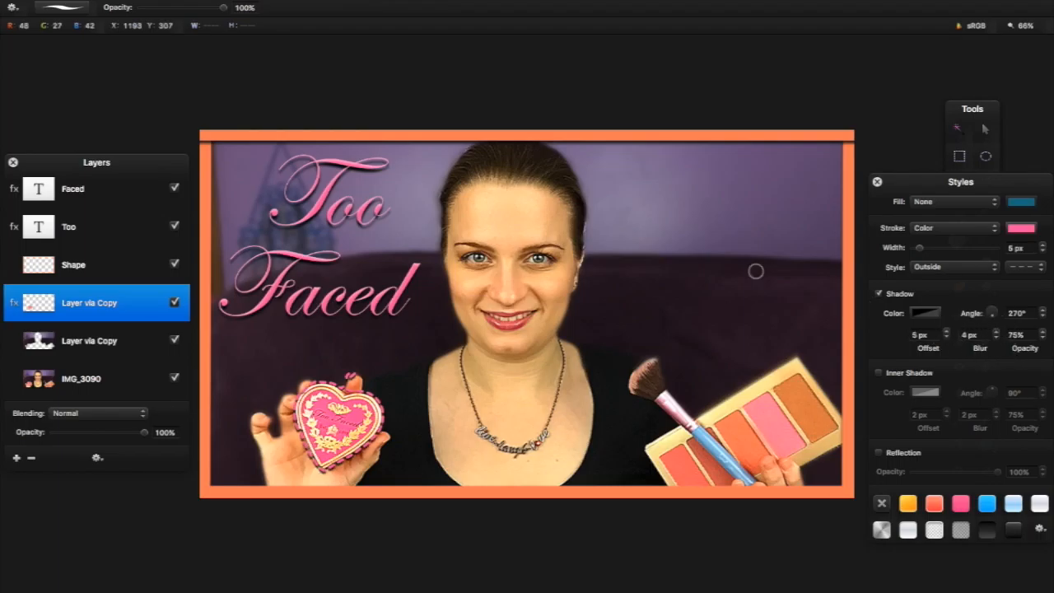
{"action": "left_click", "coordinate": [878, 182]}
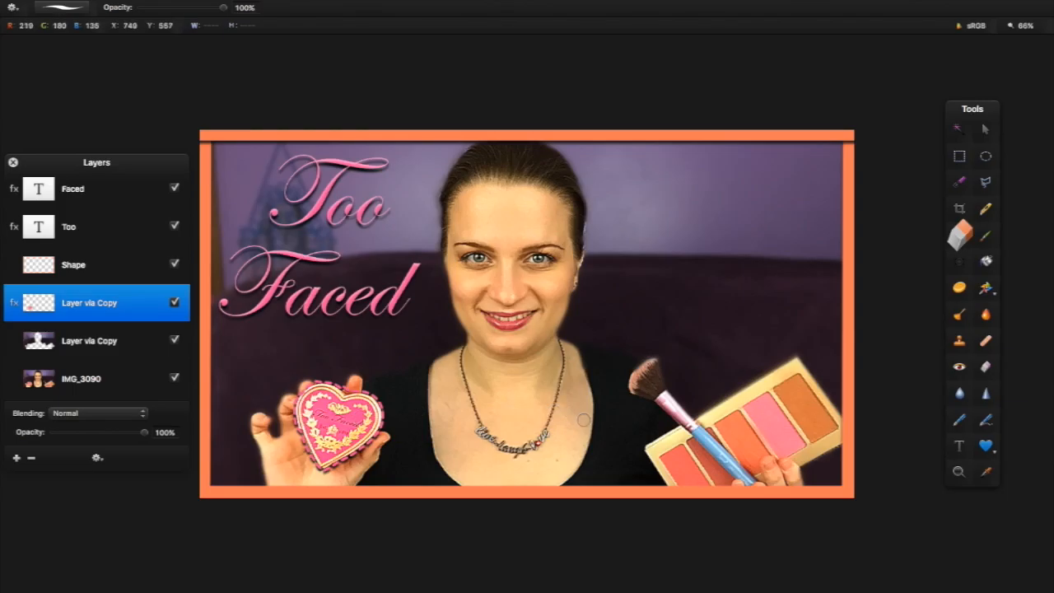
Thicken the heart's outline to 7 px
{"action": "right_click", "coordinate": [111, 304]}
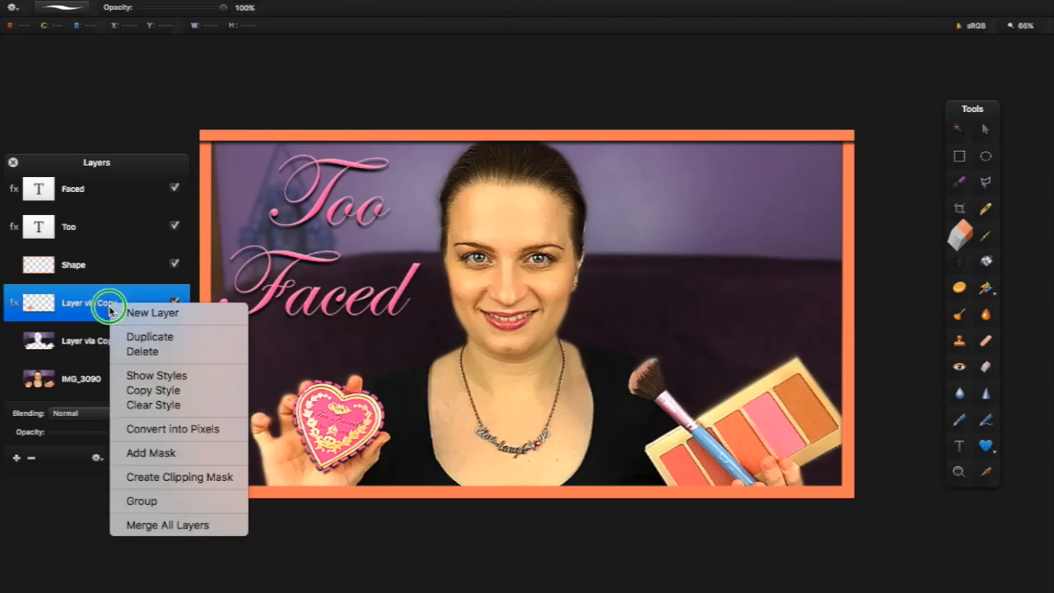
{"action": "left_click", "coordinate": [176, 376]}
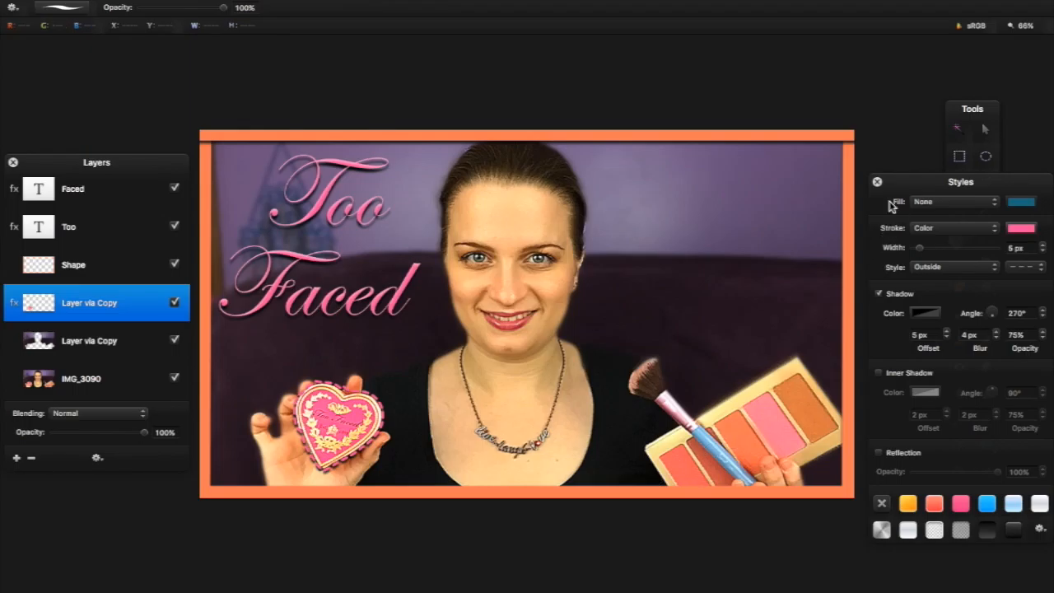
{"action": "left_click", "coordinate": [1042, 245]}
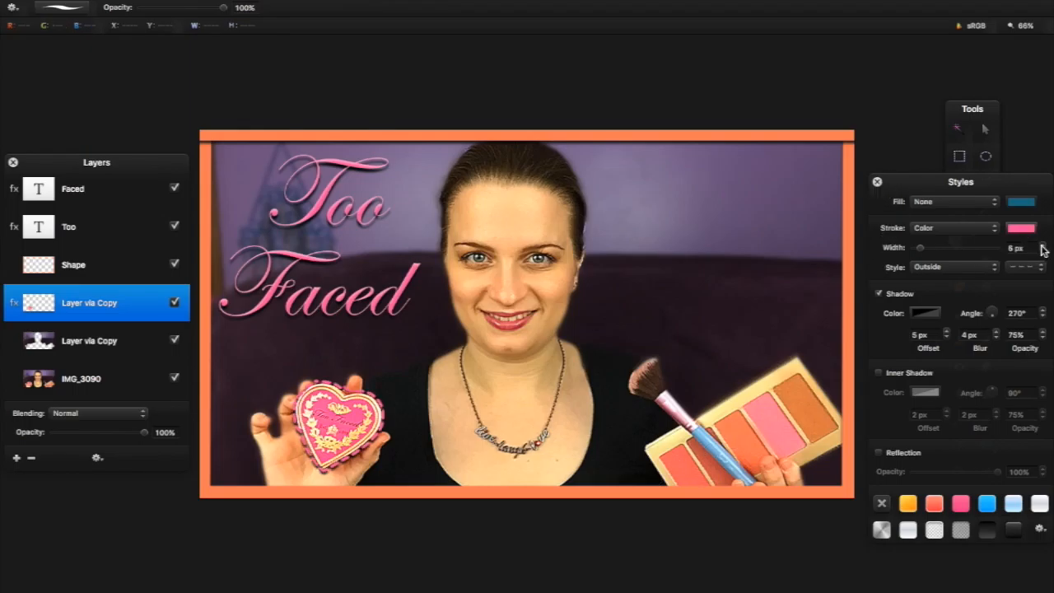
{"action": "left_click", "coordinate": [1042, 245]}
{"action": "left_click", "coordinate": [877, 182]}
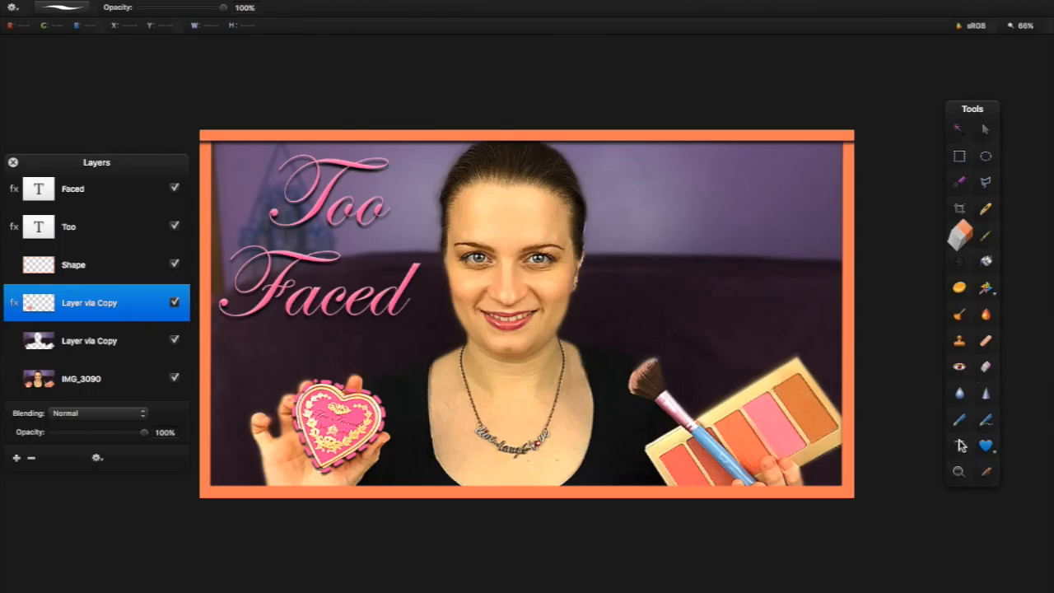
Quick-select the palette and brush and copy them onto a new layer
{"action": "left_click", "coordinate": [960, 181]}
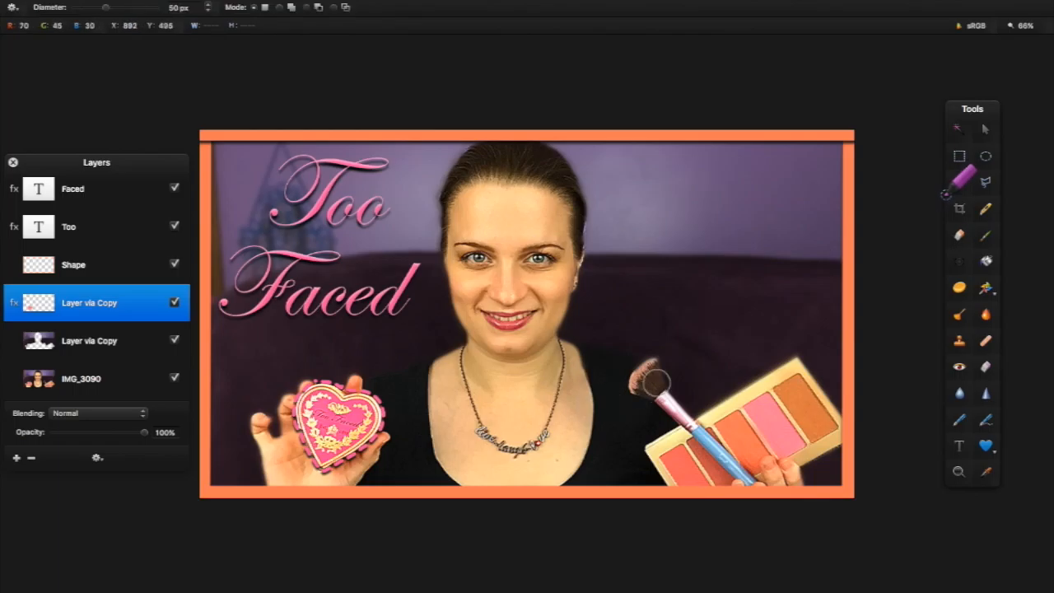
{"action": "mouse_move", "coordinate": [101, 372]}
{"action": "left_mouse_down"}
{"action": "mouse_move", "coordinate": [106, 329]}
{"action": "mouse_move", "coordinate": [115, 334]}
{"action": "mouse_move", "coordinate": [111, 387]}
{"action": "left_mouse_up"}
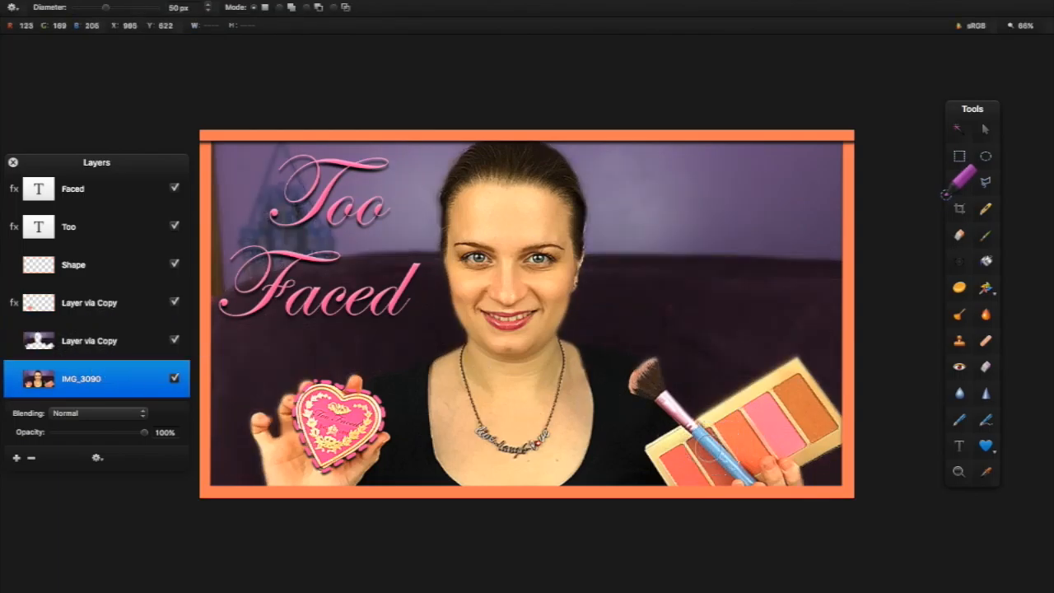
{"action": "mouse_move", "coordinate": [687, 440]}
{"action": "left_mouse_down"}
{"action": "mouse_move", "coordinate": [757, 412]}
{"action": "mouse_move", "coordinate": [795, 400]}
{"action": "mouse_move", "coordinate": [686, 435]}
{"action": "mouse_move", "coordinate": [647, 377]}
{"action": "left_mouse_up"}
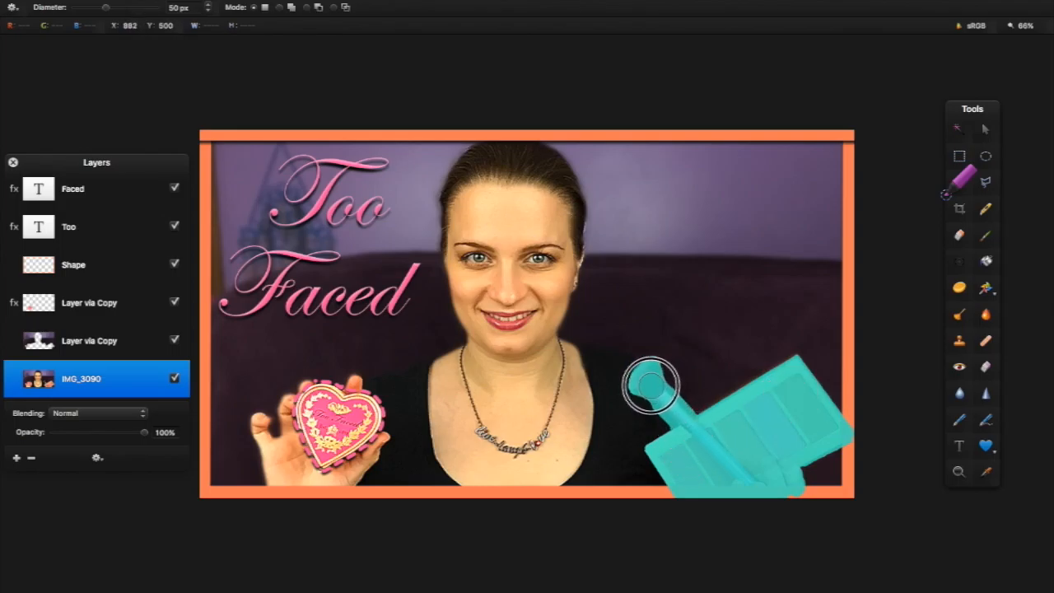
{"action": "right_click", "coordinate": [650, 382]}
{"action": "left_click", "coordinate": [128, 412]}
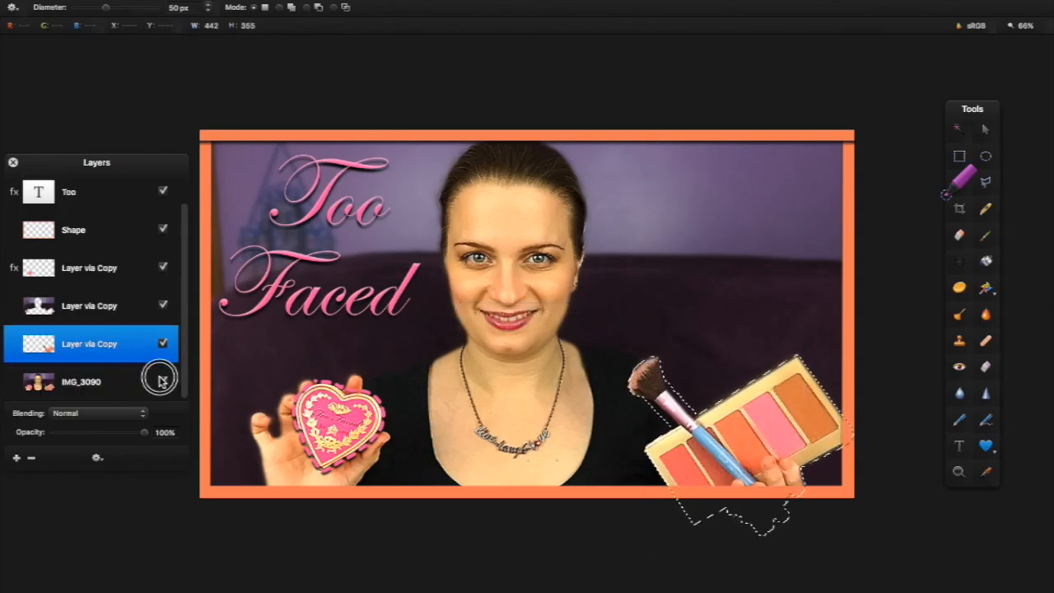
Deselect and toggle the photo and background copy layers to check the palette cut-out
{"action": "left_click", "coordinate": [162, 380]}
{"action": "right_click", "coordinate": [762, 411]}
{"action": "left_click", "coordinate": [790, 421]}
{"action": "key", "text": "e"}
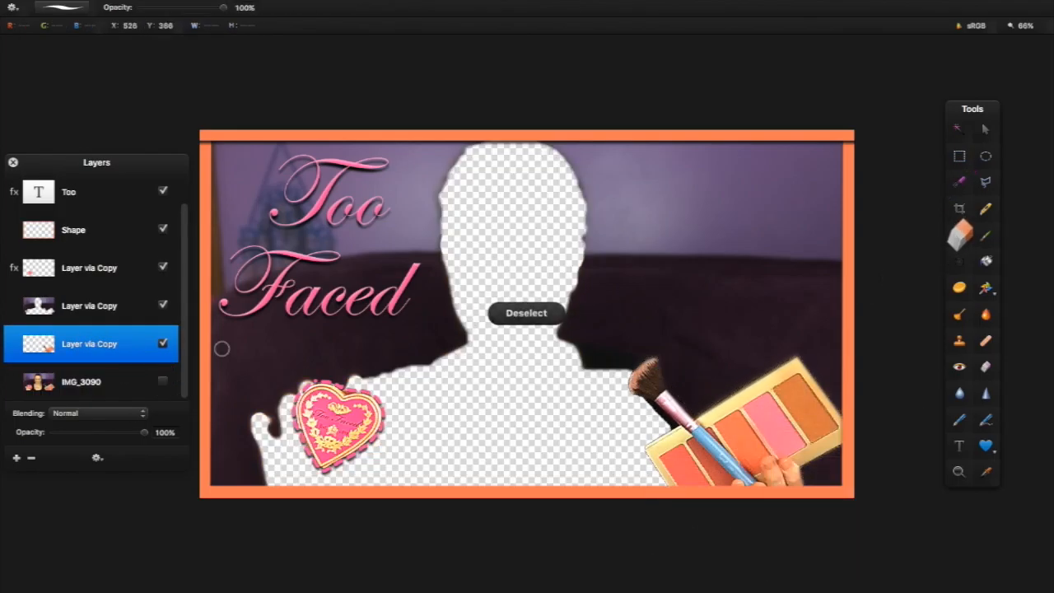
{"action": "left_click", "coordinate": [163, 305]}
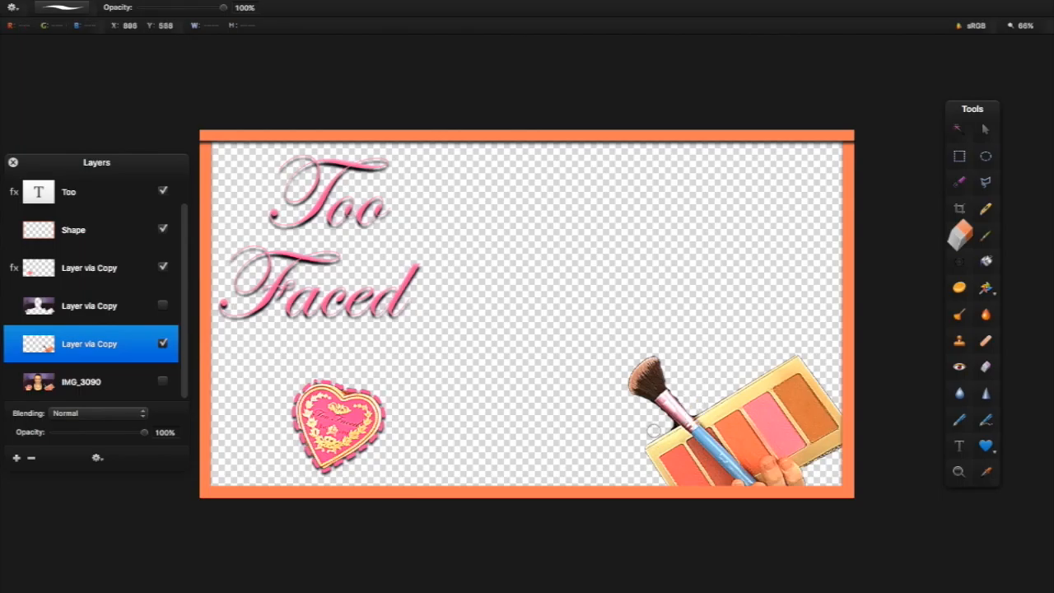
{"action": "left_click", "coordinate": [162, 305]}
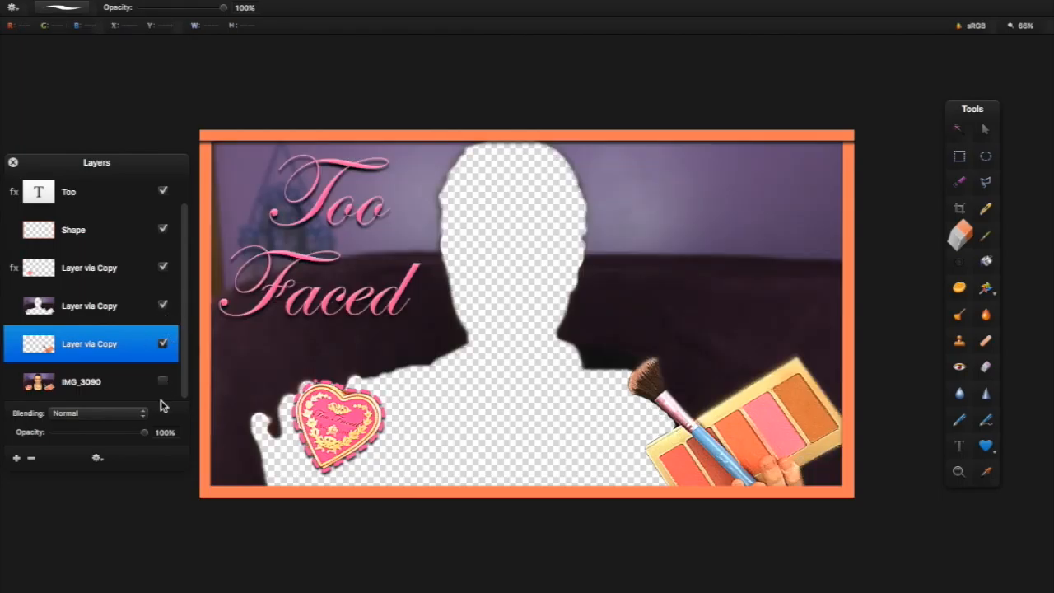
{"action": "left_click", "coordinate": [163, 381]}
Copy the heart's pink dashed outline and shadow onto the palette layer, raise it, and paste the emoji
{"action": "right_click", "coordinate": [90, 268]}
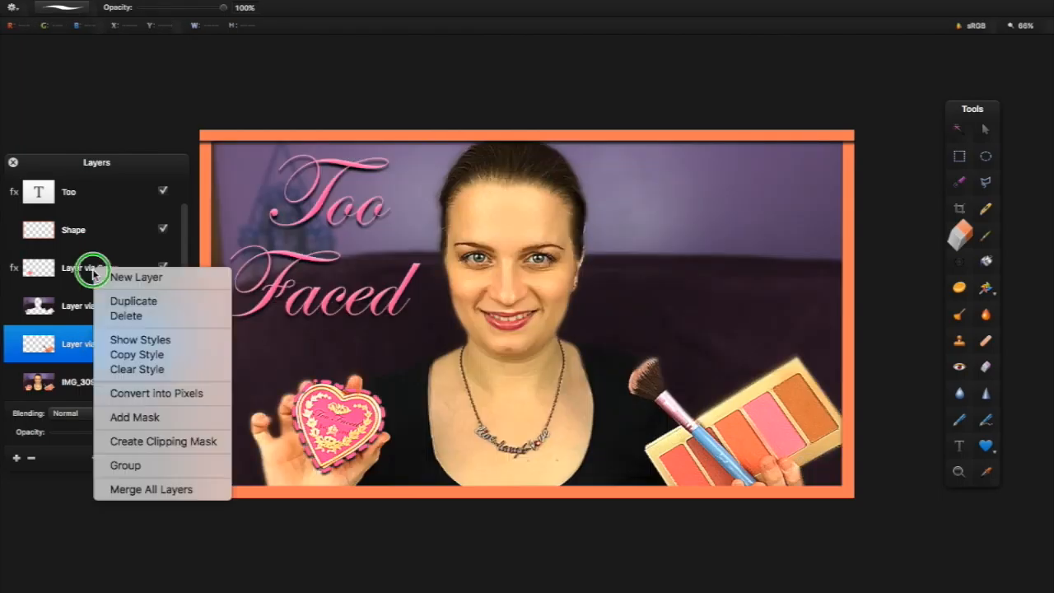
{"action": "left_click", "coordinate": [115, 348]}
{"action": "right_click", "coordinate": [115, 348]}
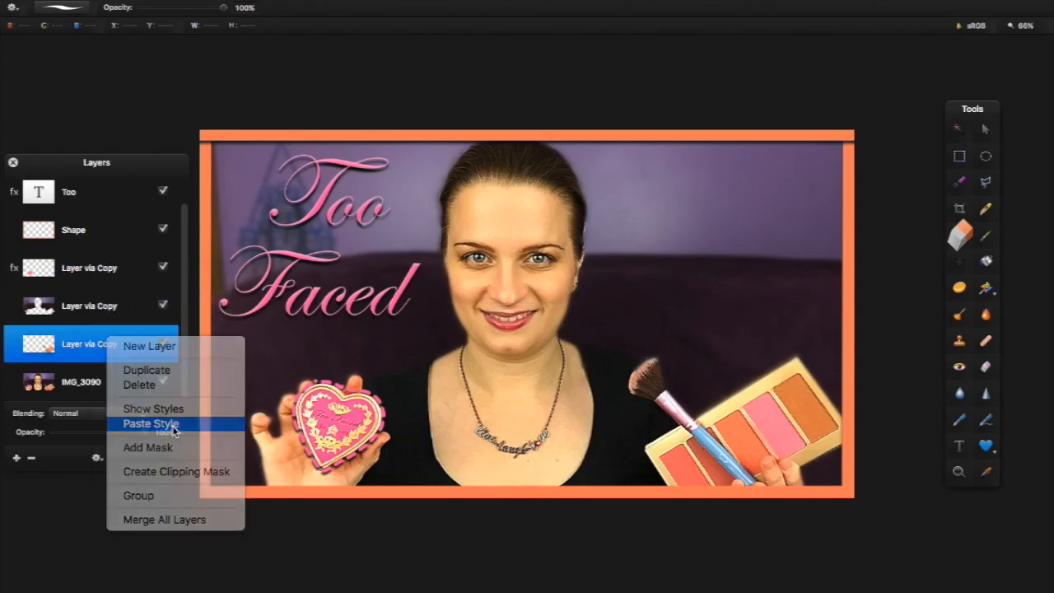
{"action": "left_click", "coordinate": [153, 423]}
{"action": "left_click_drag", "start_coordinate": [82, 344], "coordinate": [60, 298]}
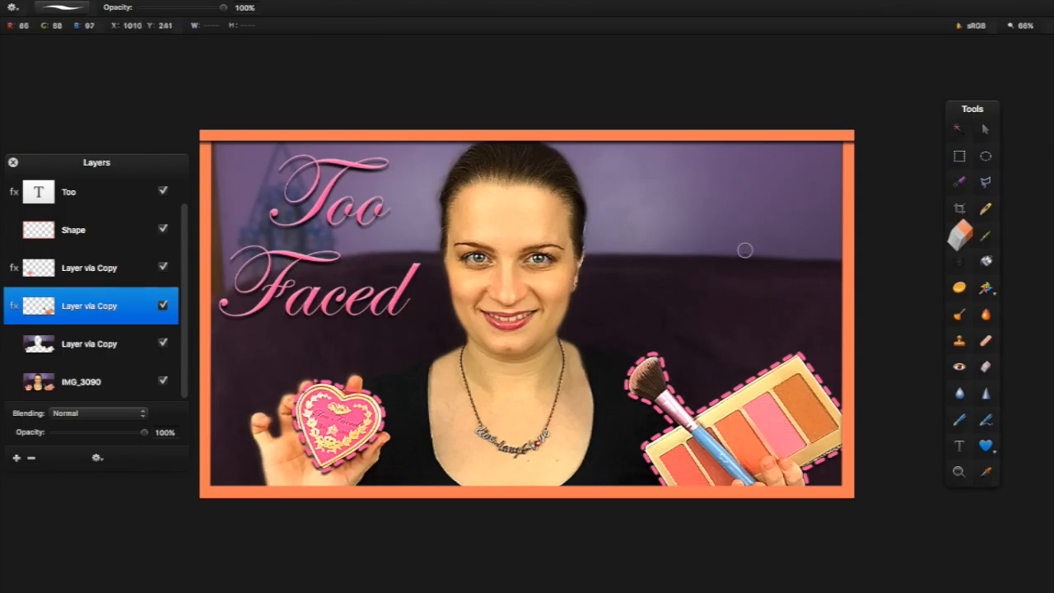
{"action": "key", "text": "super+v"}
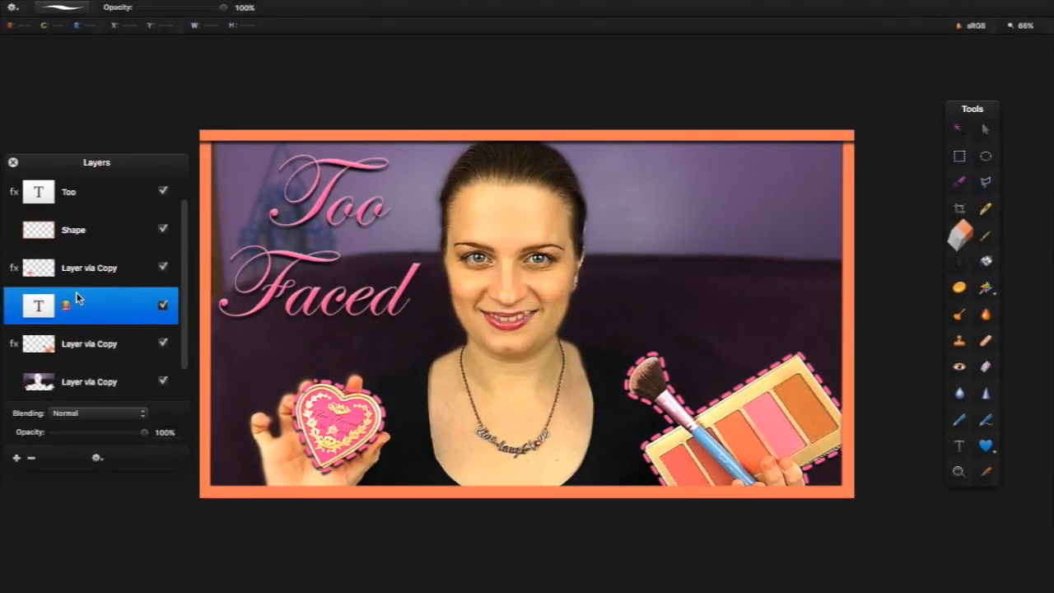
Set the emoji text to size 288 and move it to the photo's upper right
{"action": "left_click", "coordinate": [985, 128]}
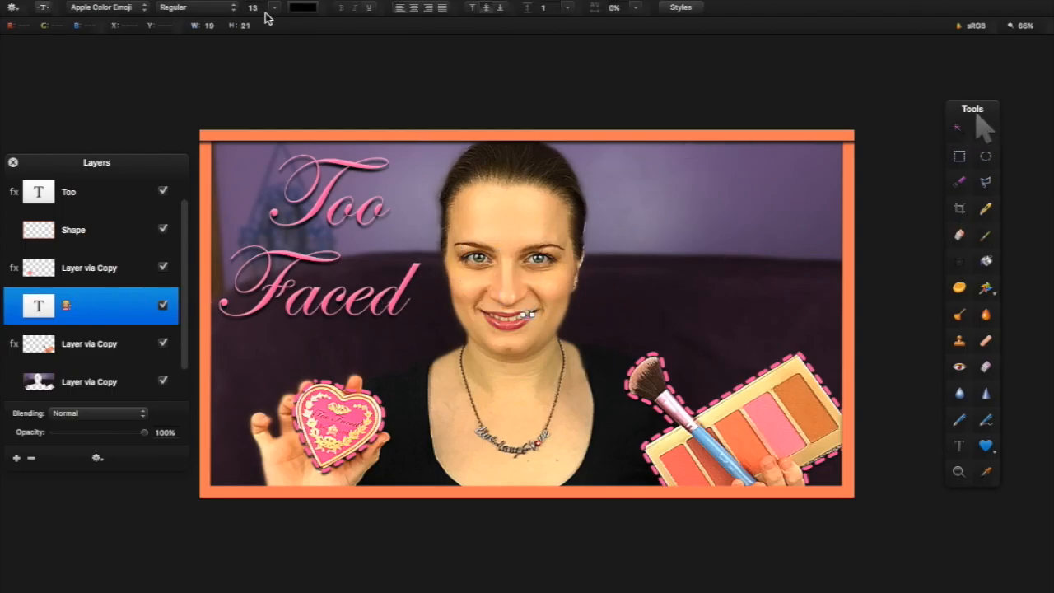
{"action": "left_click", "coordinate": [274, 8]}
{"action": "left_click", "coordinate": [280, 161]}
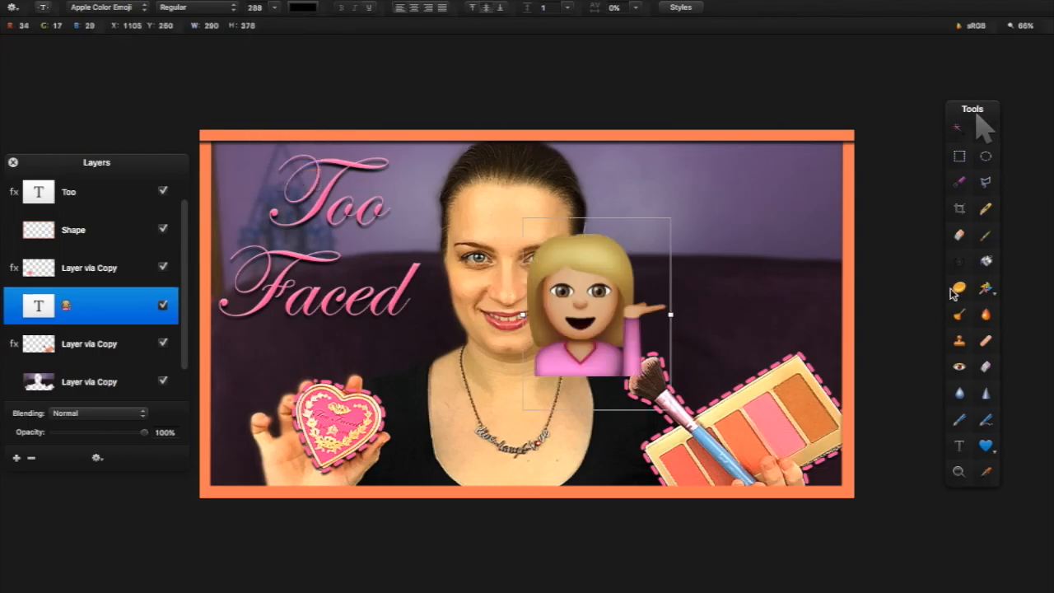
{"action": "left_click_drag", "start_coordinate": [651, 323], "coordinate": [758, 259]}
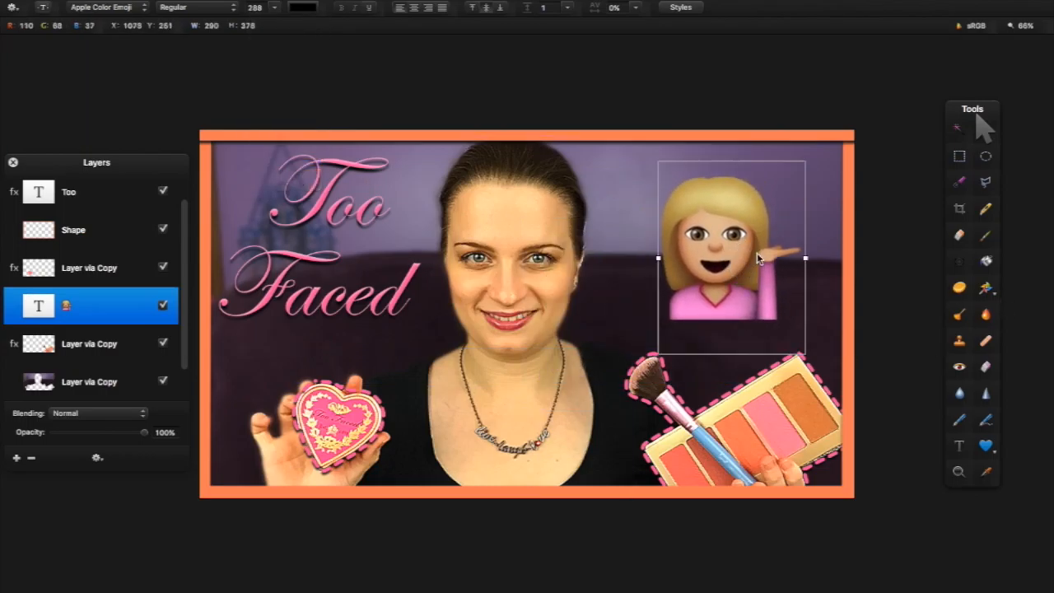
Rotate the emoji to 341° with Free Transform and nudge it up and left
{"action": "right_click", "coordinate": [758, 255]}
{"action": "mouse_move", "coordinate": [856, 281]}
{"action": "left_click", "coordinate": [926, 280]}
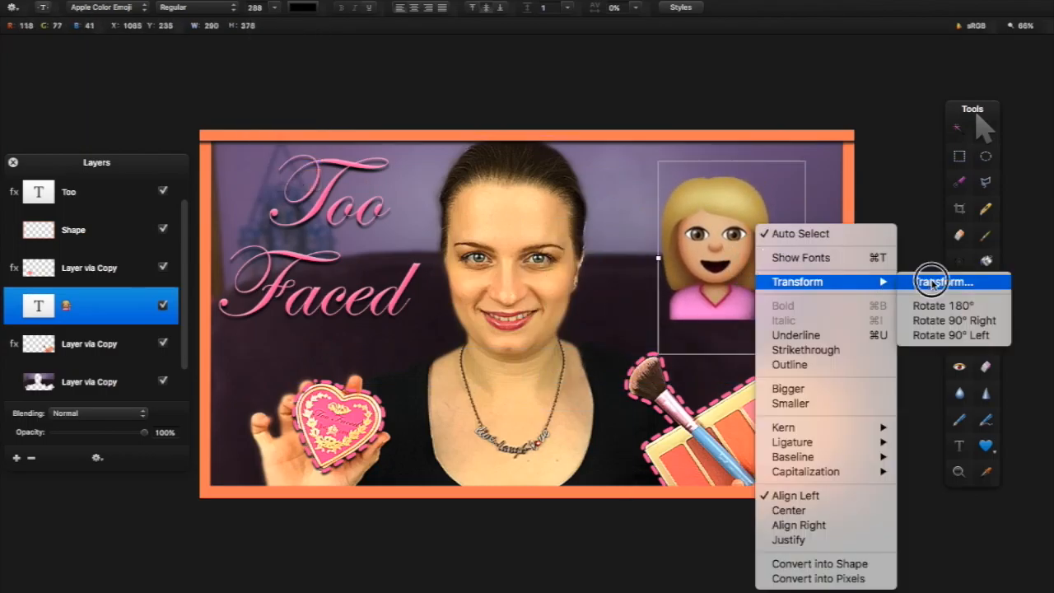
{"action": "left_click_drag", "start_coordinate": [885, 224], "coordinate": [875, 160]}
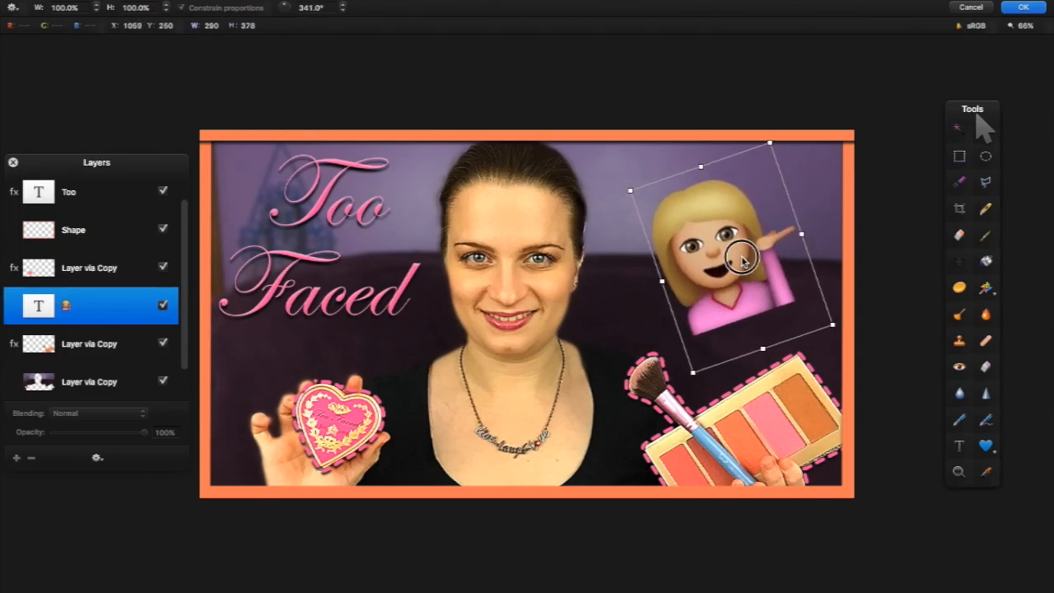
{"action": "left_click_drag", "start_coordinate": [738, 254], "coordinate": [730, 251]}
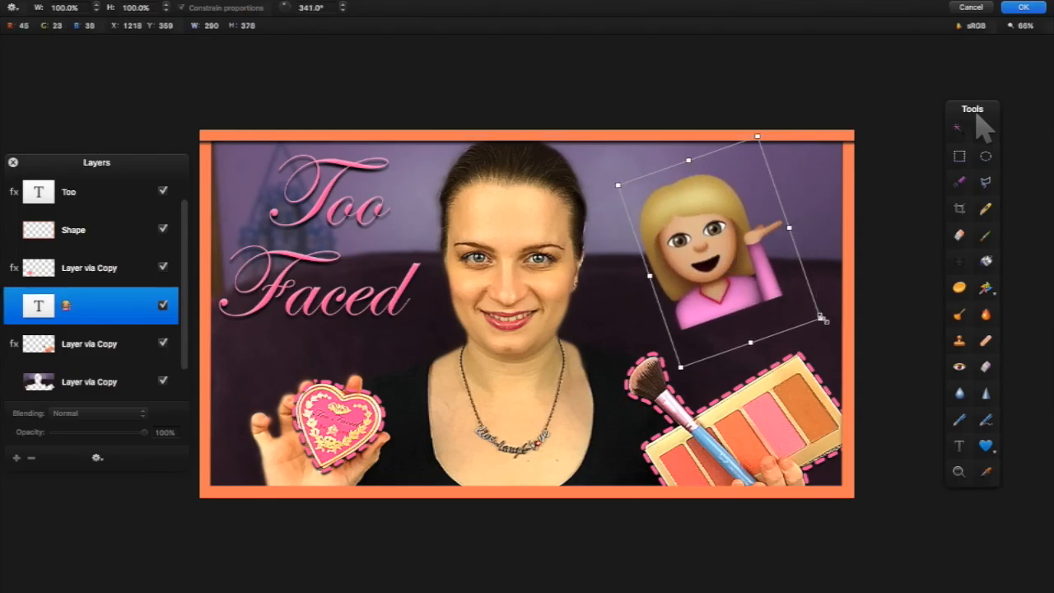
Shrink the emoji slightly, commit the transform, and click off to preview it
{"action": "left_click_drag", "start_coordinate": [819, 315], "coordinate": [814, 311]}
{"action": "left_click", "coordinate": [1029, 7]}
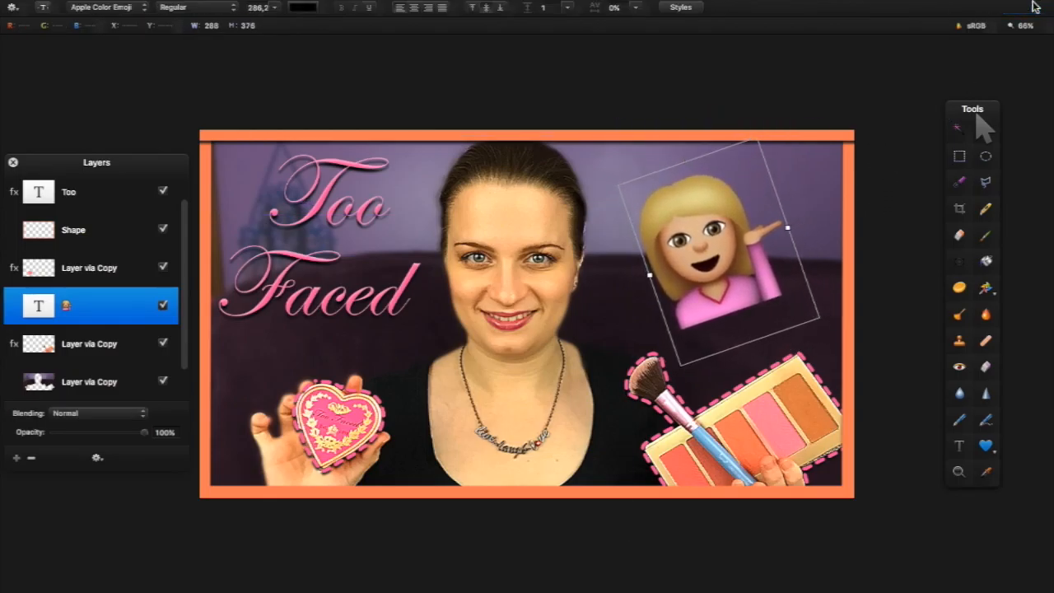
{"action": "left_click", "coordinate": [833, 182]}
{"action": "left_click", "coordinate": [733, 261]}
{"action": "left_click", "coordinate": [809, 110]}
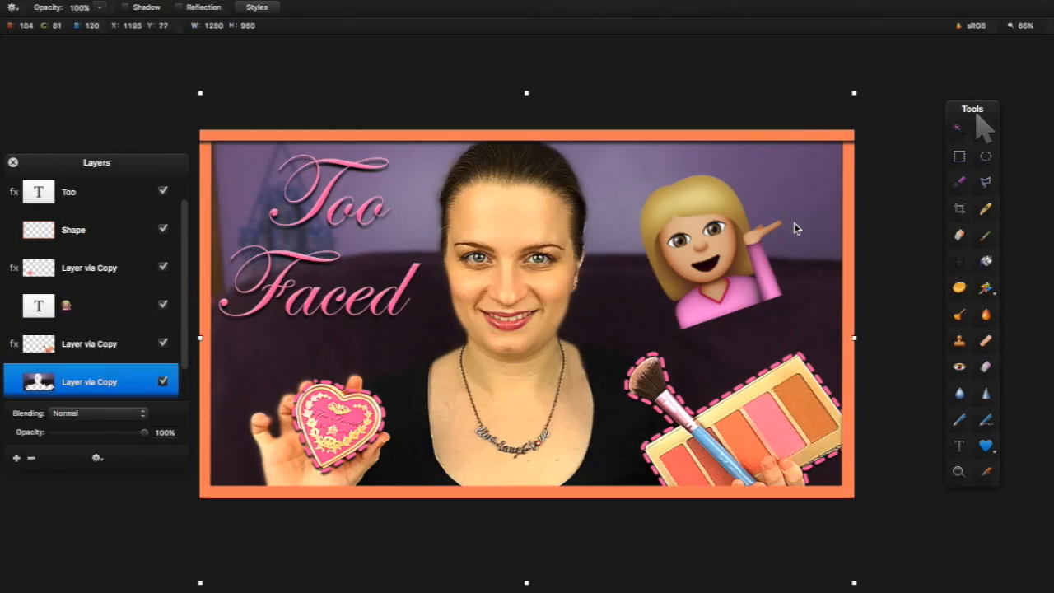
Open the emoji layer's styles and add a Color stroke placed Outside
{"action": "left_click", "coordinate": [729, 285]}
{"action": "right_click", "coordinate": [125, 303]}
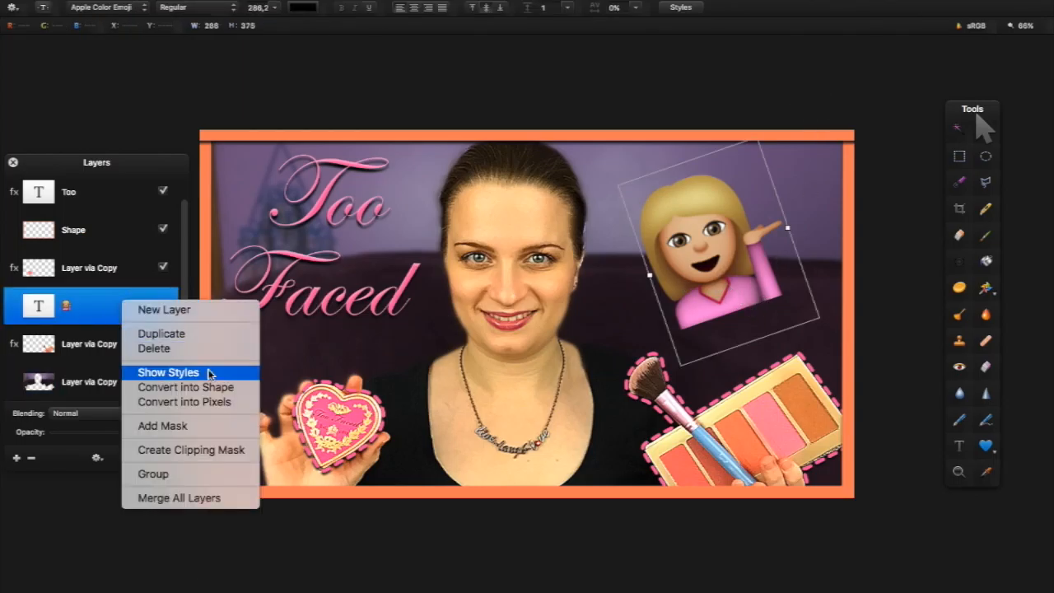
{"action": "left_click", "coordinate": [211, 371]}
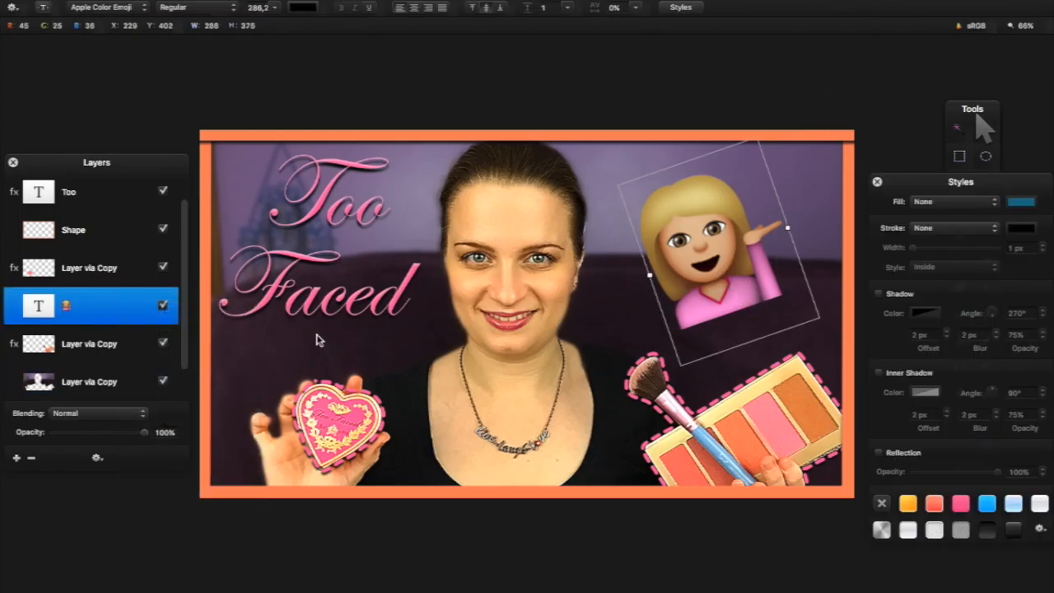
{"action": "left_click", "coordinate": [941, 228]}
{"action": "left_click", "coordinate": [928, 239]}
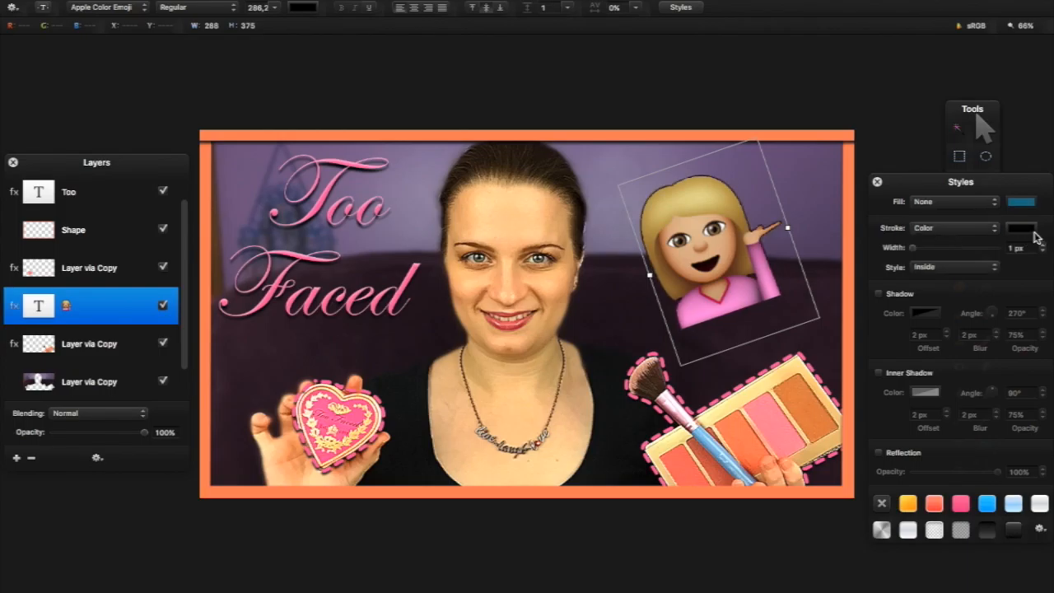
{"action": "left_click", "coordinate": [963, 273]}
{"action": "left_click", "coordinate": [959, 287]}
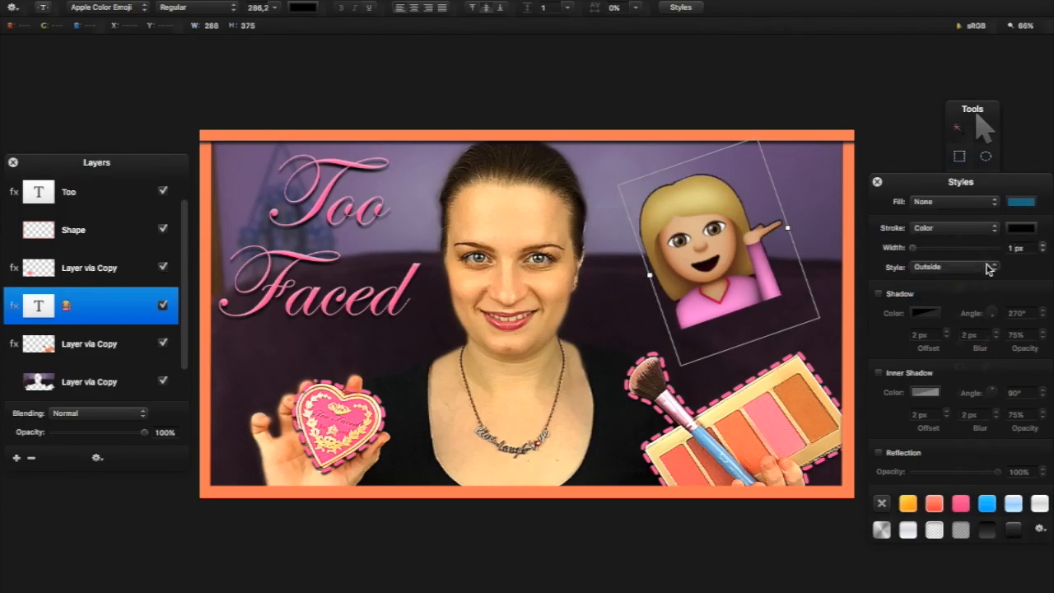
Make the emoji stroke 3 px wide and sample its pink from the 'Faced' title
{"action": "left_click", "coordinate": [1040, 245]}
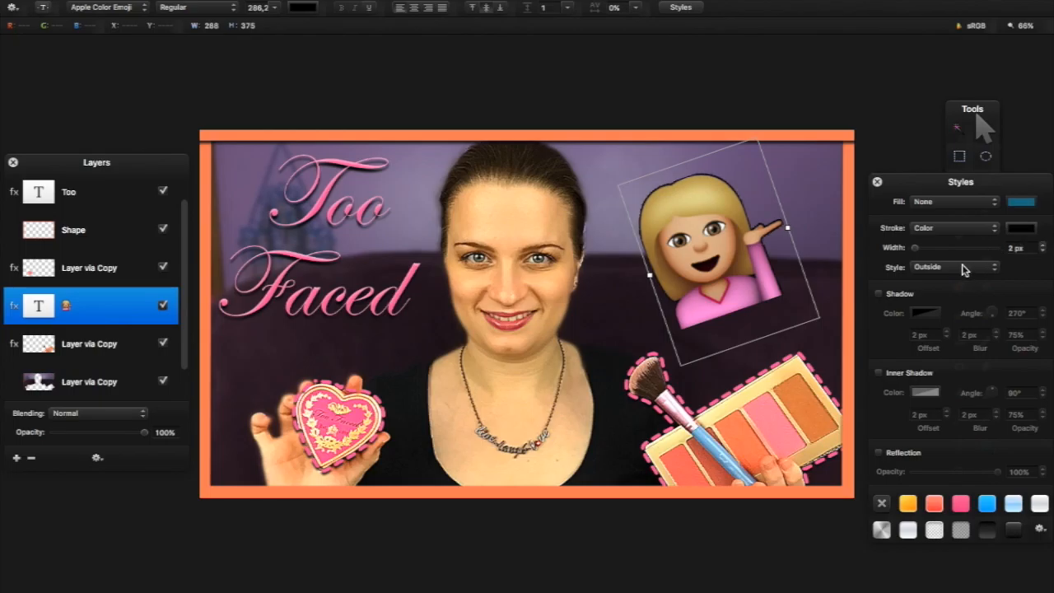
{"action": "left_click", "coordinate": [1019, 229]}
{"action": "left_click_drag", "start_coordinate": [153, 370], "coordinate": [35, 365]}
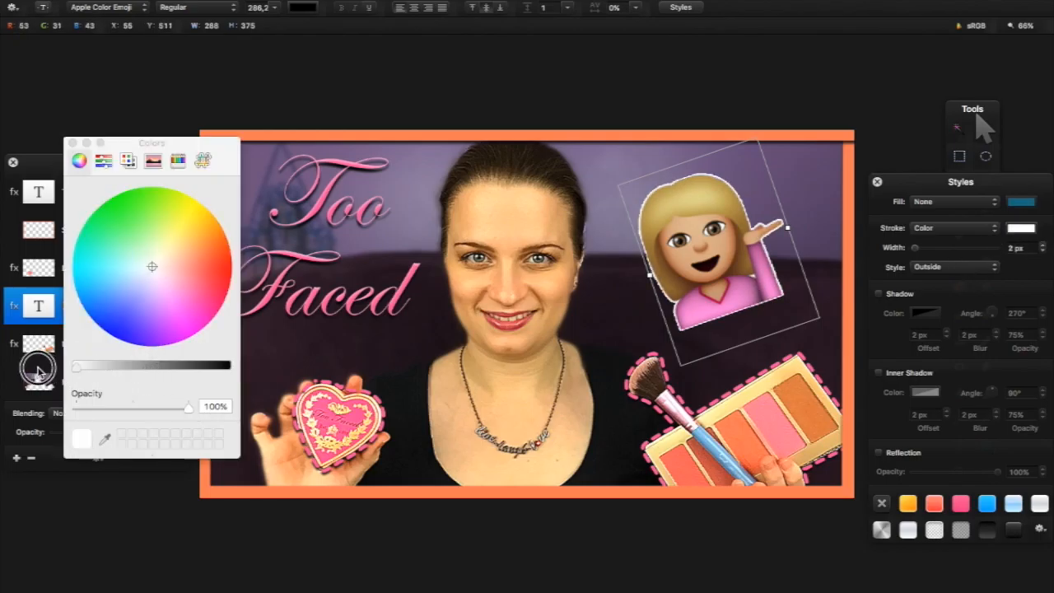
{"action": "left_click", "coordinate": [72, 142]}
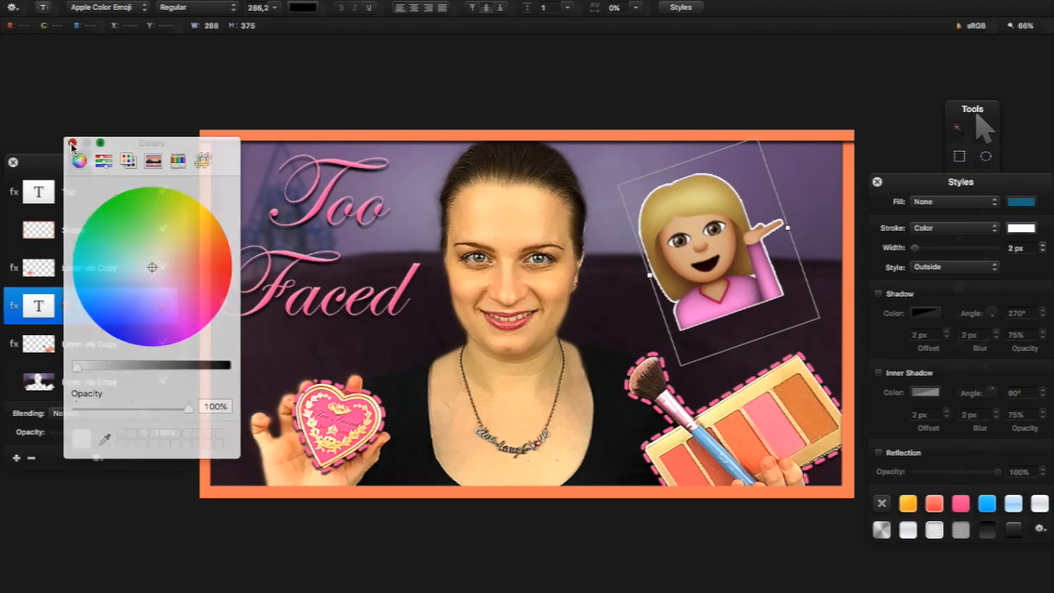
{"action": "left_click", "coordinate": [1042, 245]}
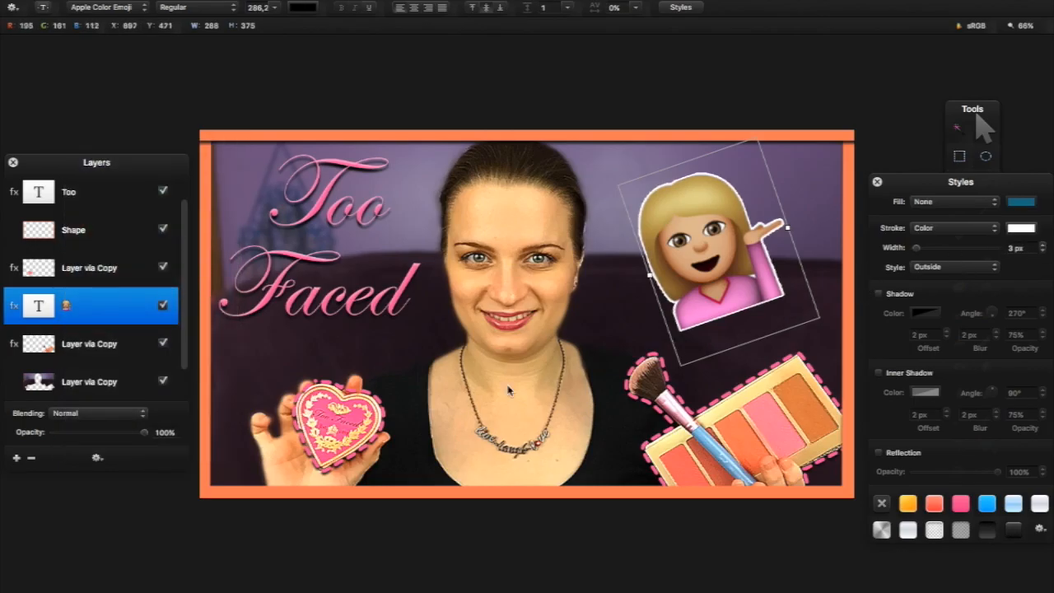
{"action": "left_click", "coordinate": [1021, 231]}
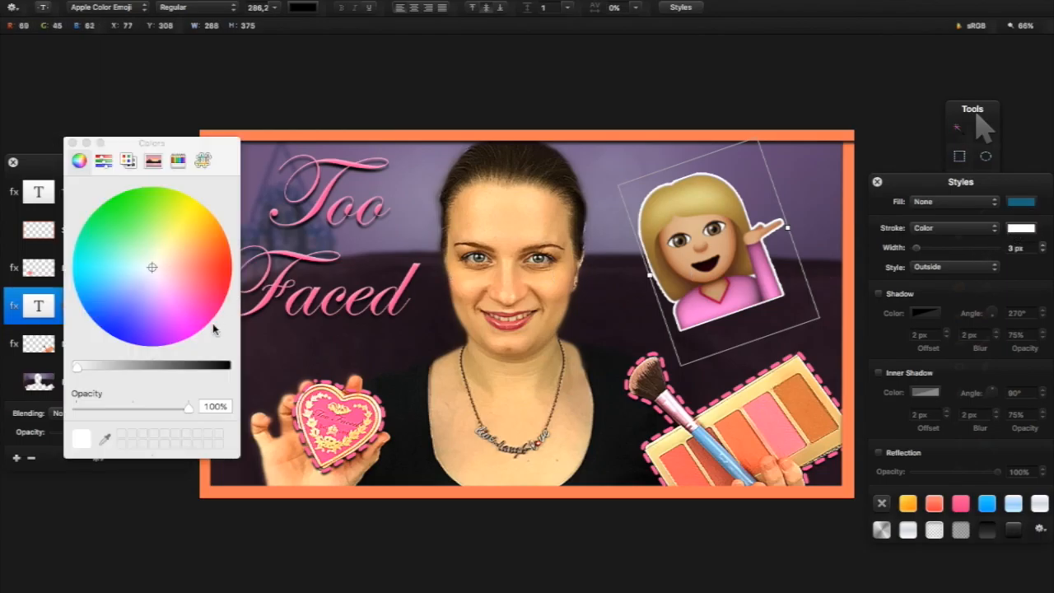
{"action": "left_click", "coordinate": [104, 439]}
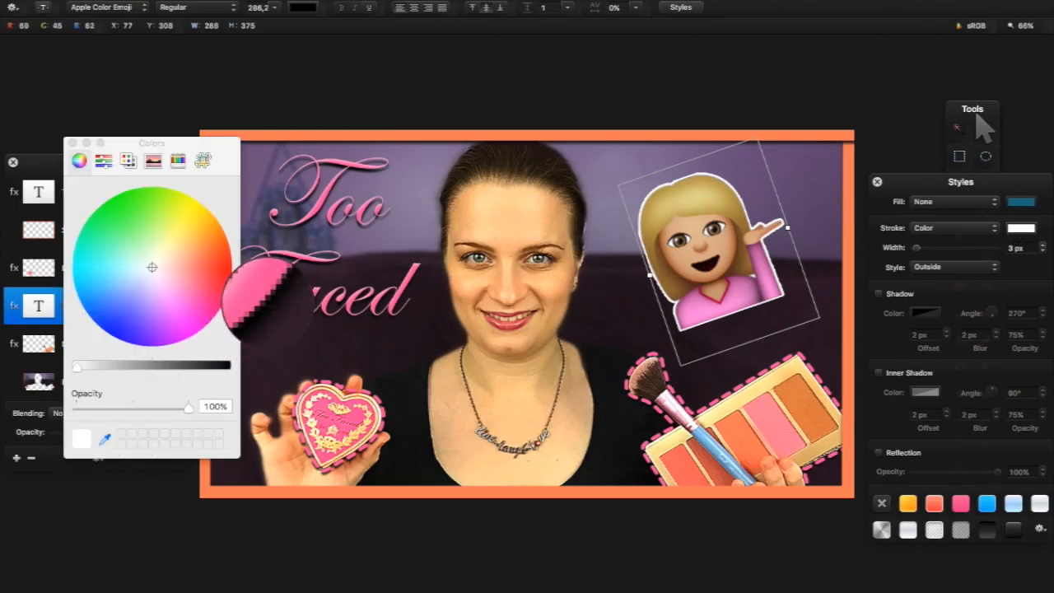
{"action": "left_click", "coordinate": [270, 301]}
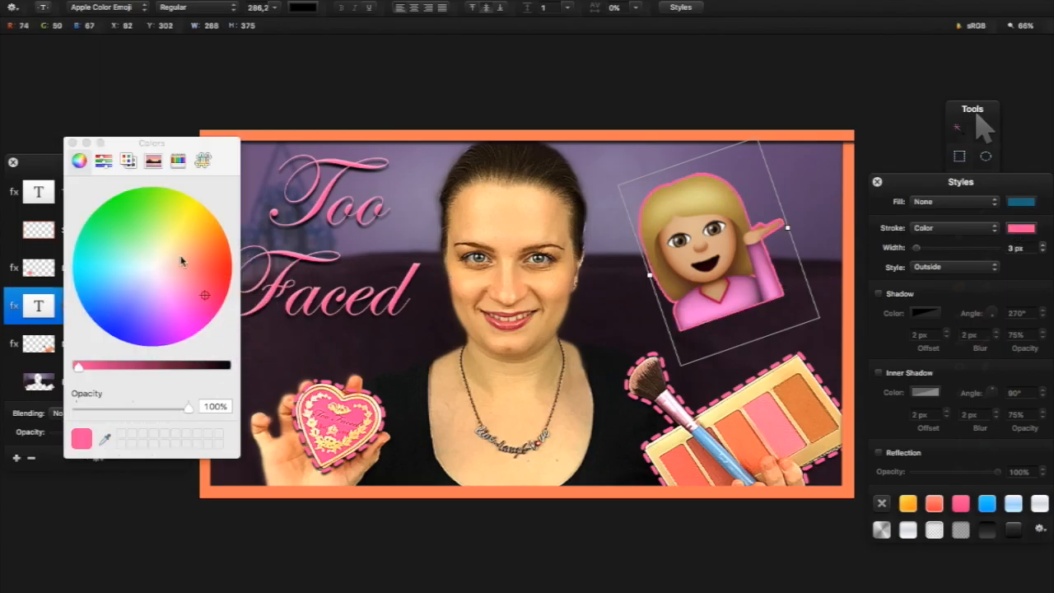
{"action": "left_click", "coordinate": [73, 144]}
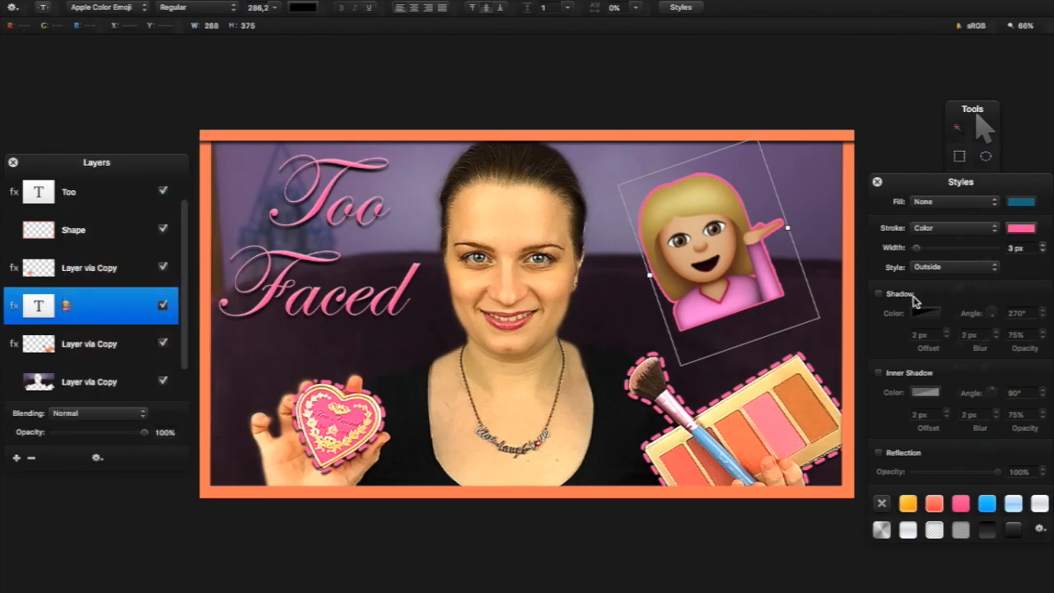
Enable the emoji's drop shadow at about 251°, 5 px offset, 4 px blur
{"action": "left_click", "coordinate": [879, 293]}
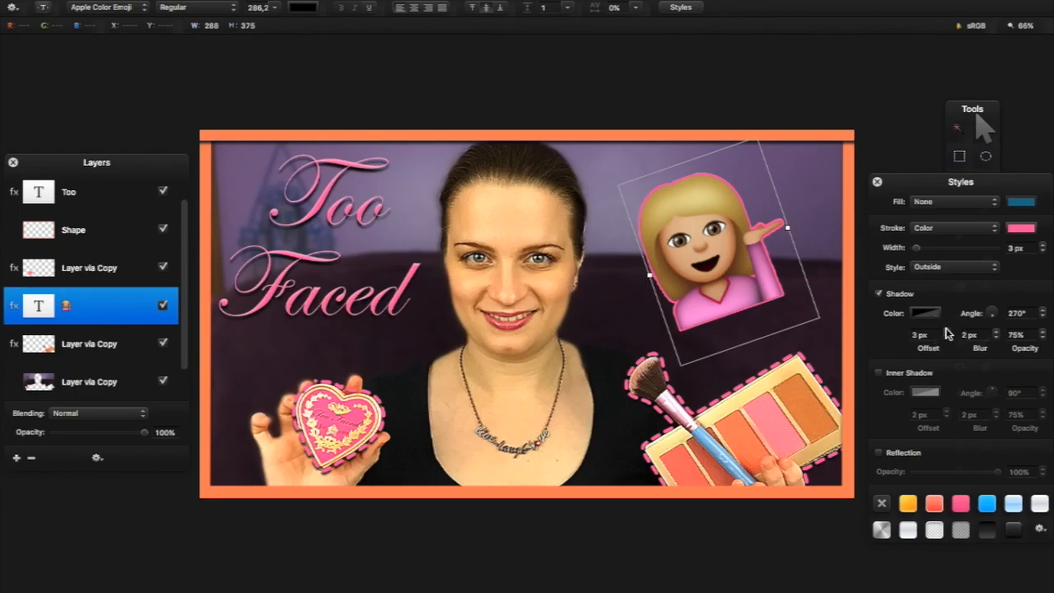
{"action": "mouse_move", "coordinate": [996, 312]}
{"action": "left_mouse_down"}
{"action": "mouse_move", "coordinate": [990, 287]}
{"action": "mouse_move", "coordinate": [986, 330]}
{"action": "left_mouse_up"}
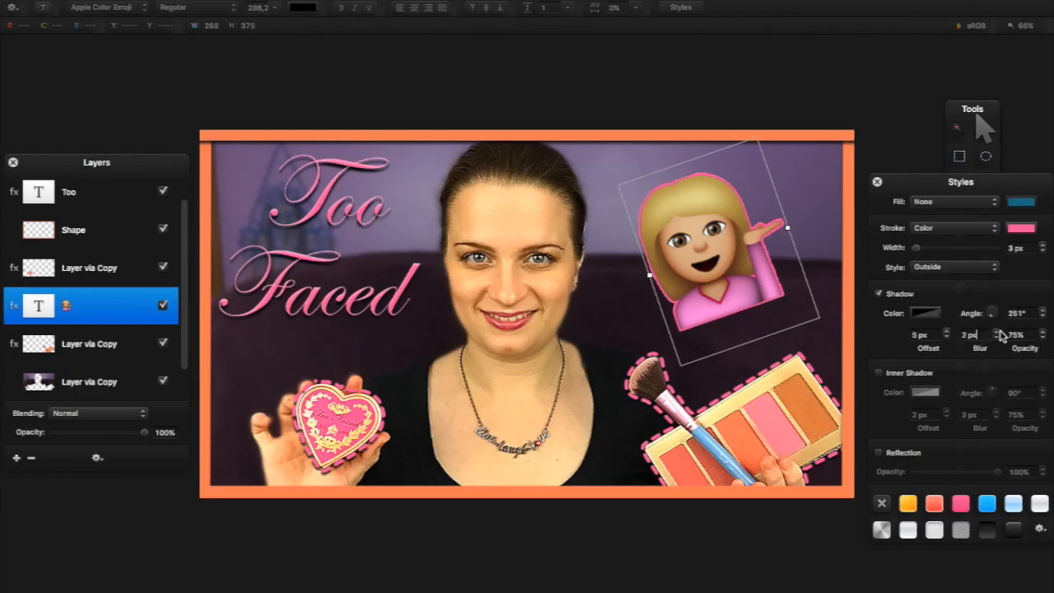
{"action": "double_click", "coordinate": [995, 332]}
Add an inner shadow at about 242° with 4 px offset and 4 px blur
{"action": "left_click", "coordinate": [893, 373]}
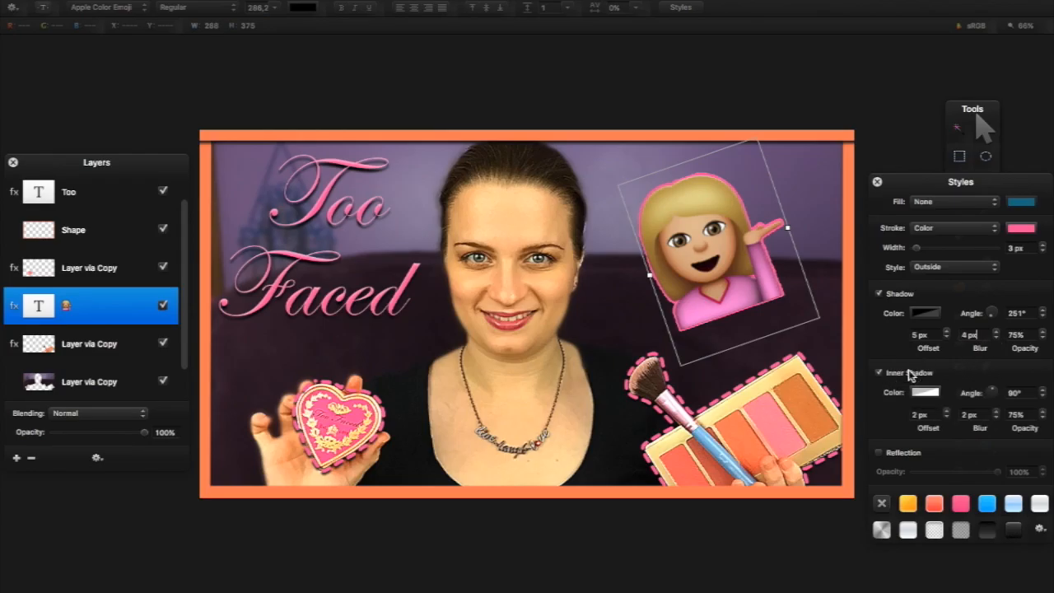
{"action": "left_click_drag", "start_coordinate": [991, 399], "coordinate": [1003, 387]}
{"action": "left_click", "coordinate": [945, 411]}
{"action": "left_click", "coordinate": [946, 410]}
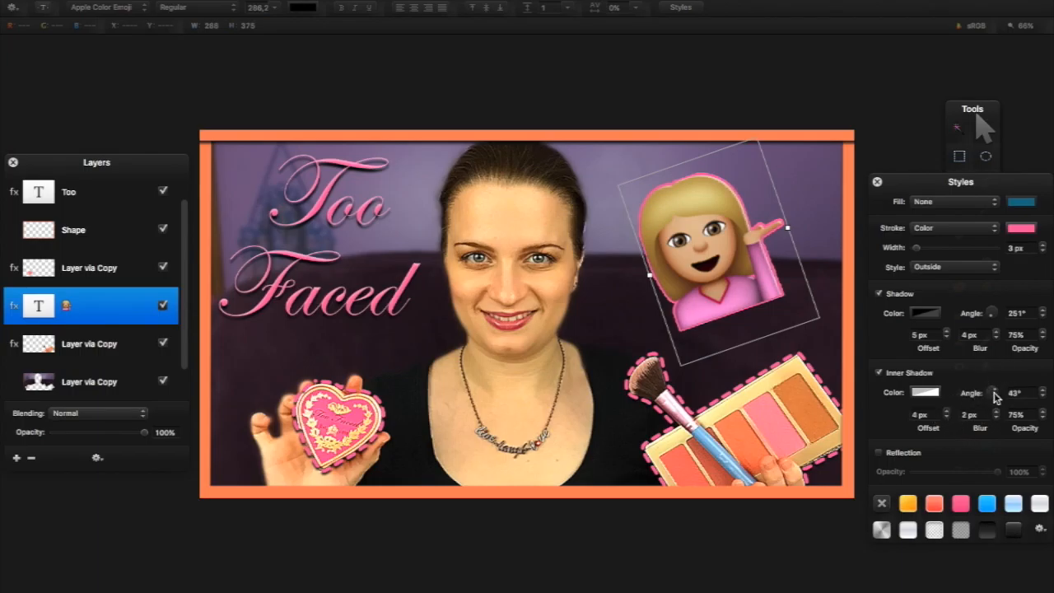
{"action": "left_click_drag", "start_coordinate": [992, 392], "coordinate": [986, 400]}
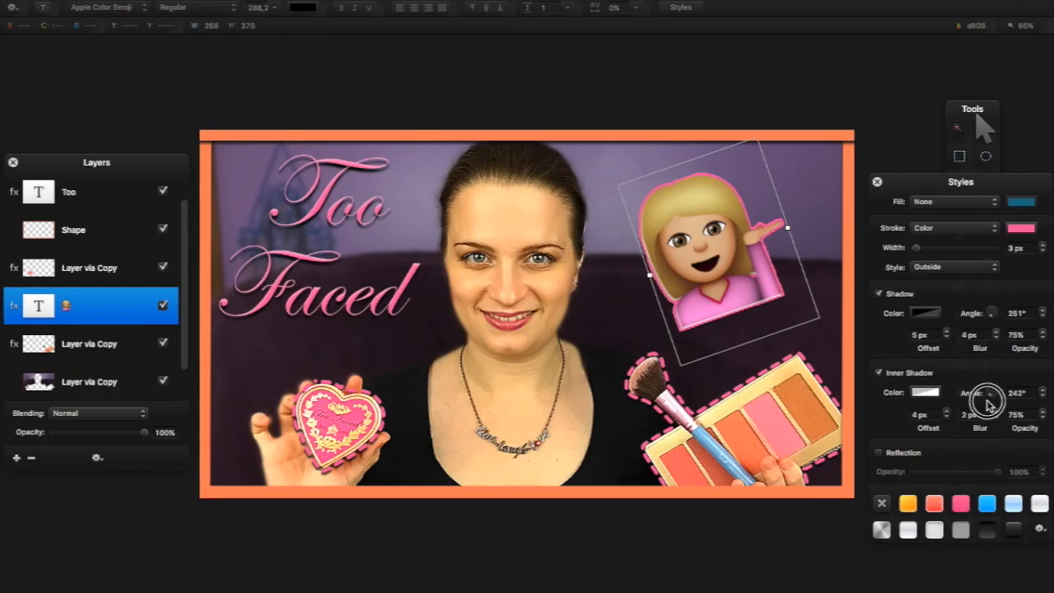
{"action": "left_click", "coordinate": [994, 411]}
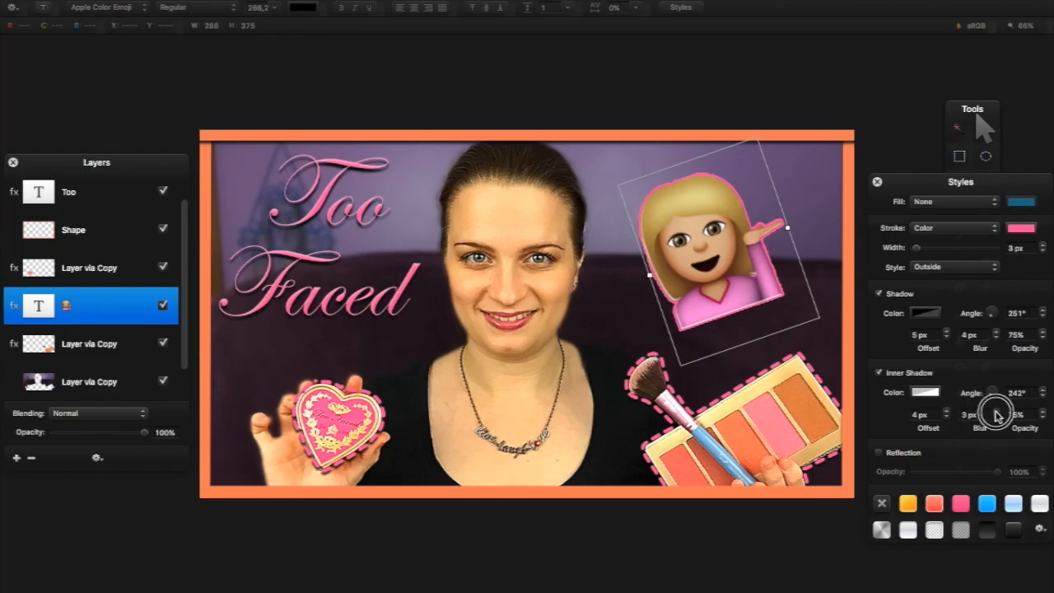
{"action": "left_click", "coordinate": [994, 412]}
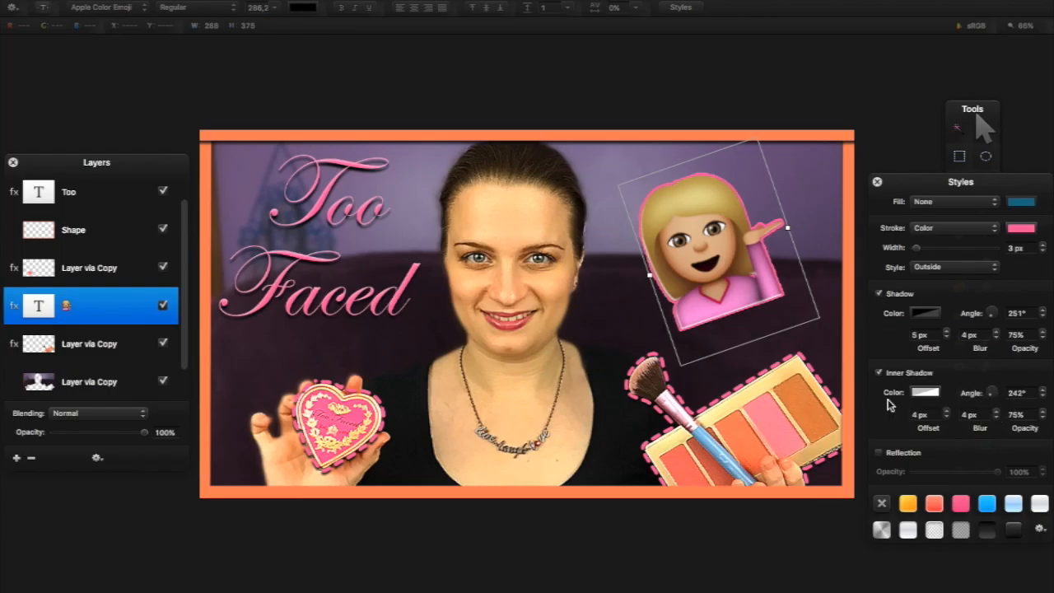
Try a reflection on the emoji, remove it, and close the Styles panel
{"action": "left_click", "coordinate": [894, 455]}
{"action": "left_click", "coordinate": [894, 455]}
{"action": "left_click", "coordinate": [877, 181]}
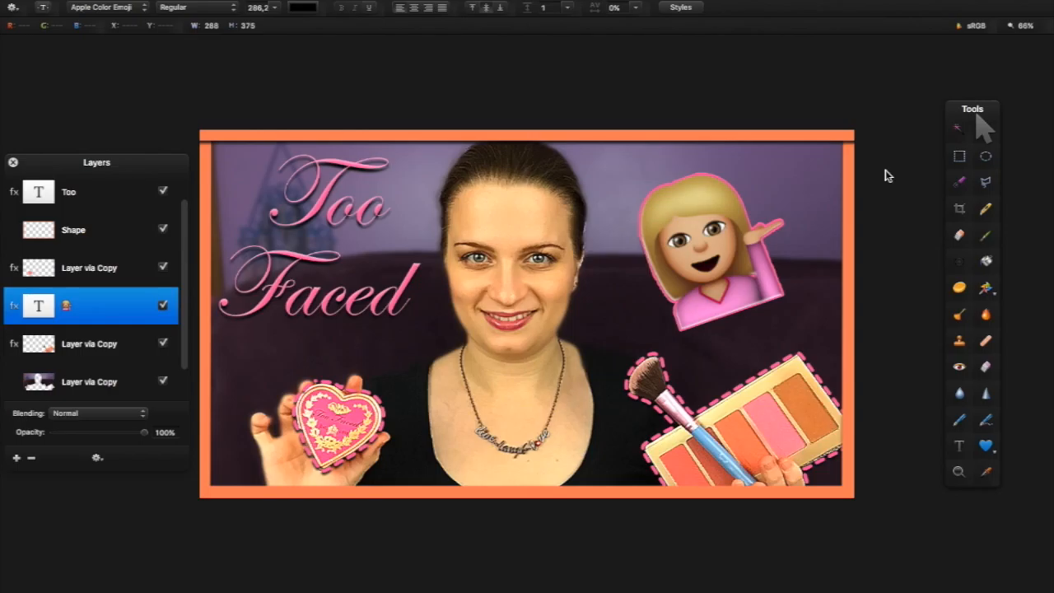
{"action": "left_click", "coordinate": [163, 343]}
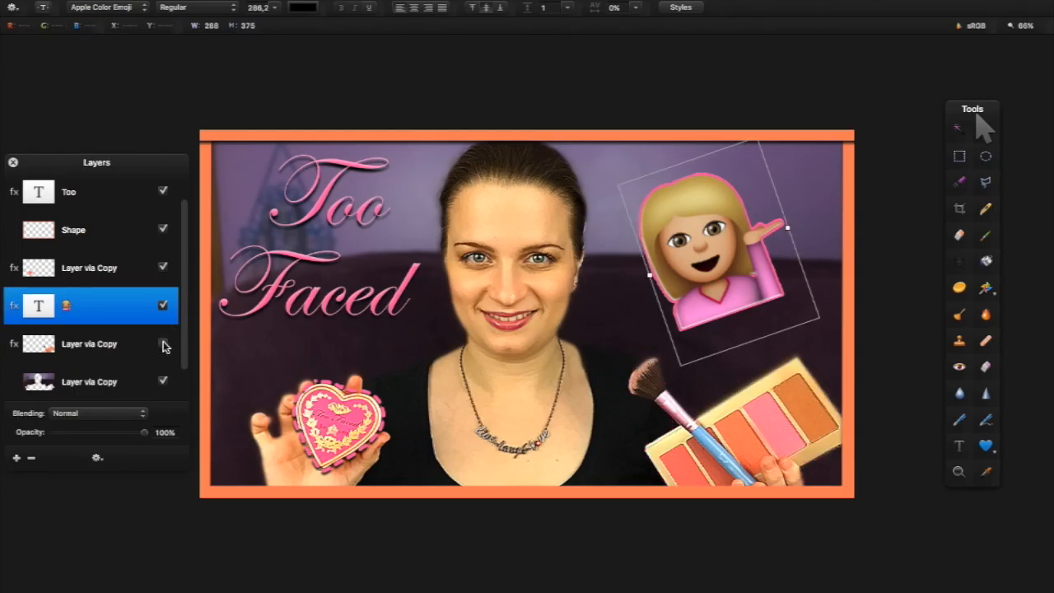
{"action": "left_click", "coordinate": [163, 268]}
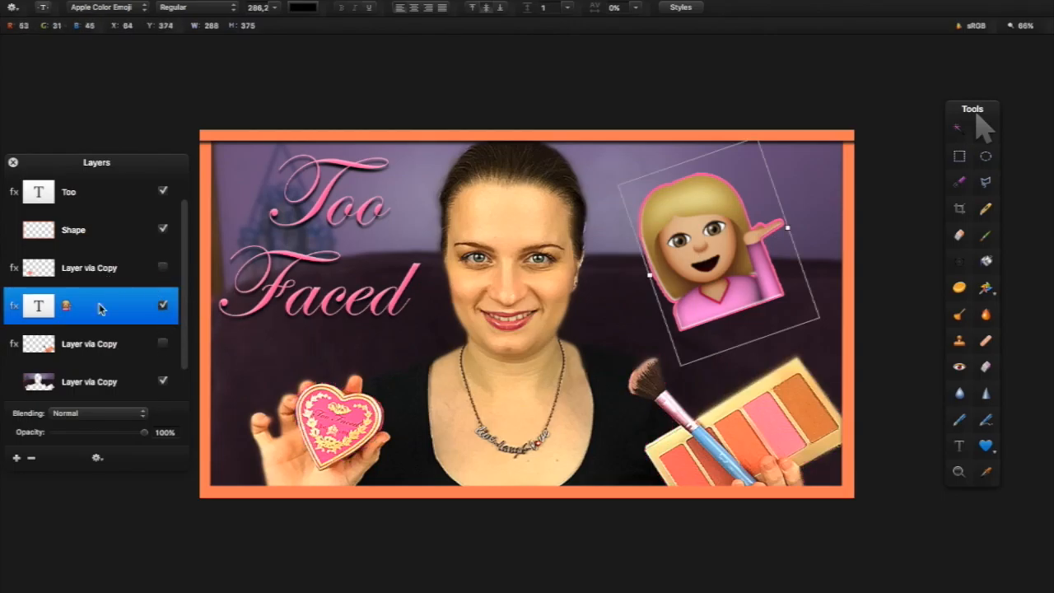
{"action": "left_click", "coordinate": [163, 343]}
{"action": "left_click", "coordinate": [163, 267]}
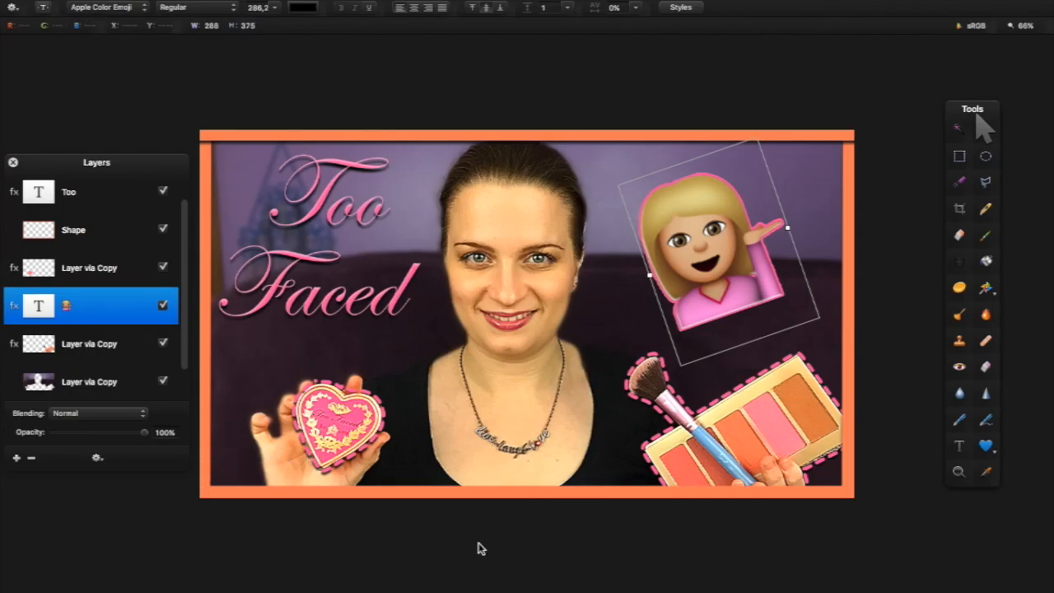
{"action": "left_click", "coordinate": [610, 327]}
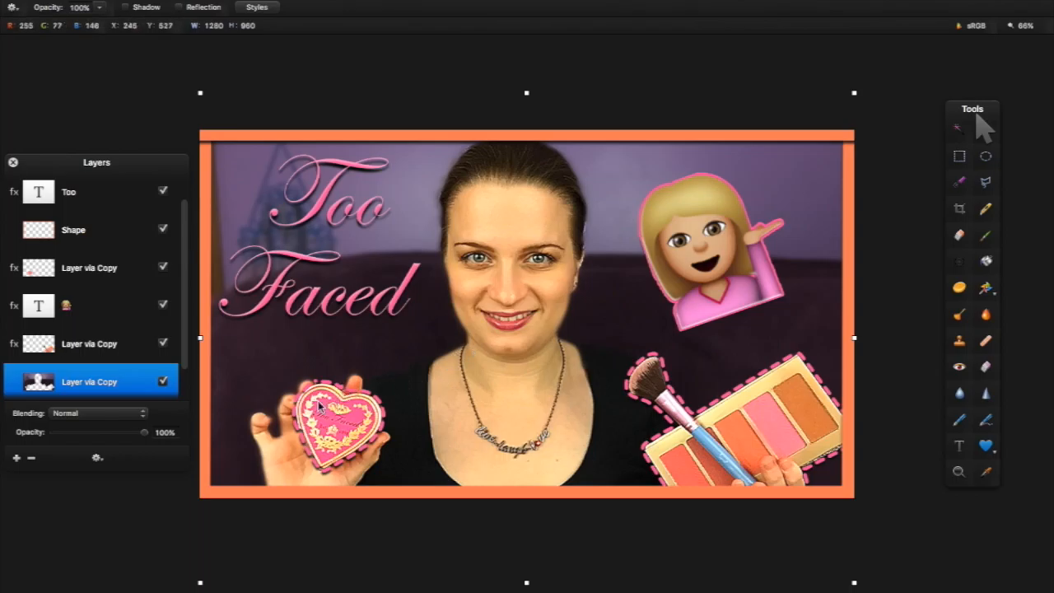
{"action": "scroll", "coordinate": [134, 354], "scroll_direction": "down", "scroll_amount": 2}
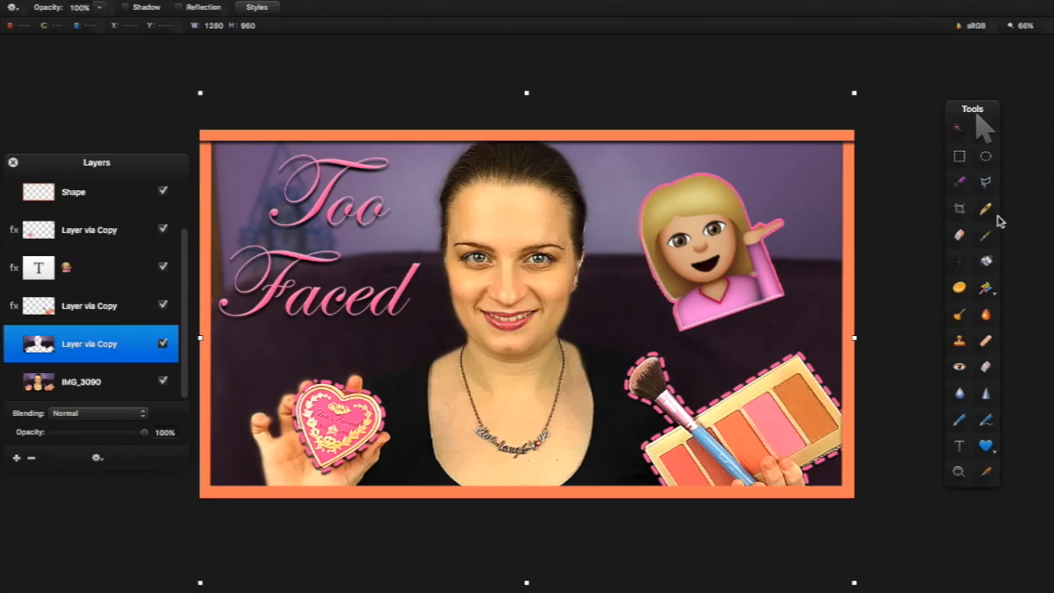